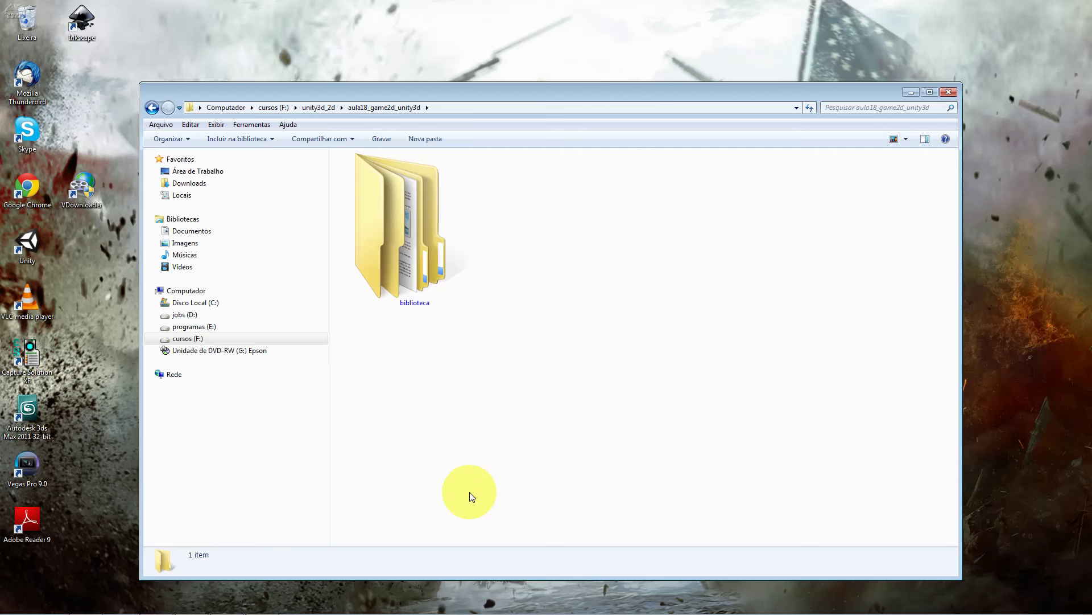
Open the biblioteca folder and show its subfolders as extra-large icons.
{"action": "double_click", "coordinate": [434, 302]}
{"action": "left_click", "coordinate": [906, 140]}
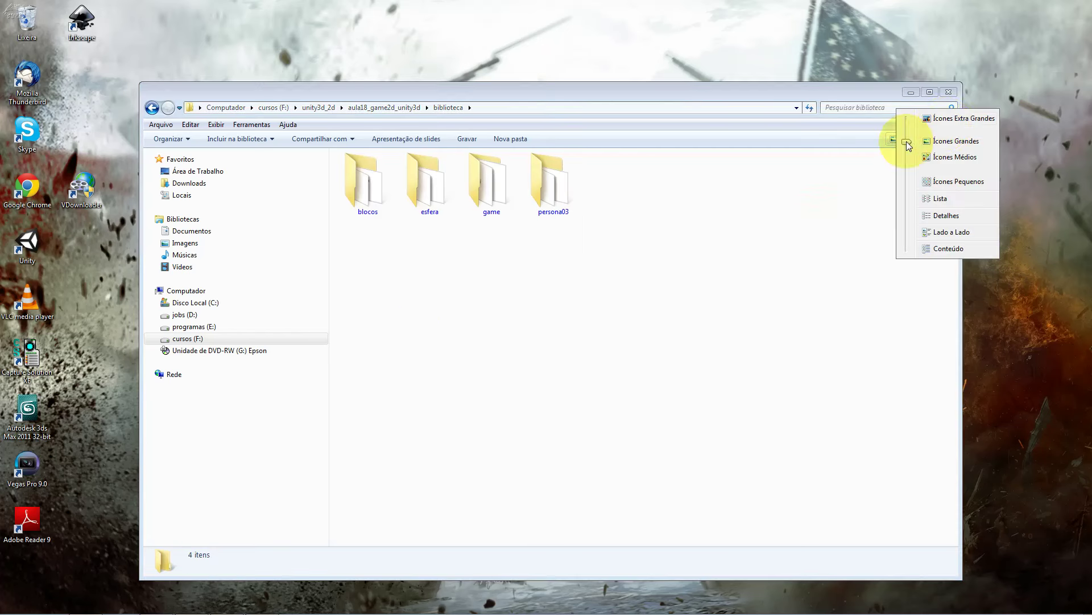
{"action": "left_click", "coordinate": [945, 123]}
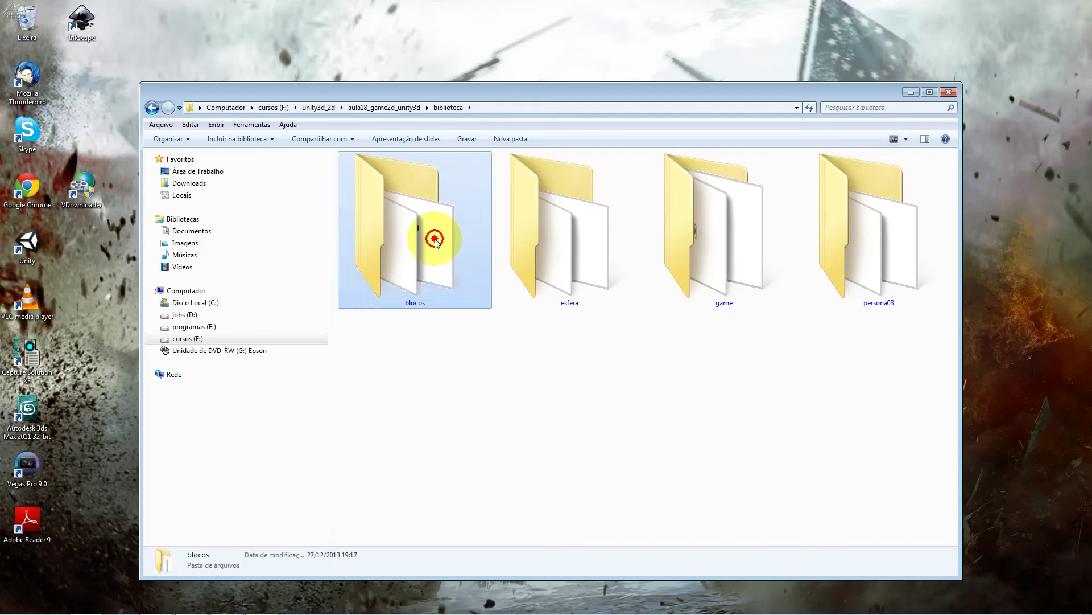
Show the blocos tile images as extra-large icons and check bloco01, bloco02 and bloco08.
{"action": "double_click", "coordinate": [435, 244]}
{"action": "left_click", "coordinate": [905, 139]}
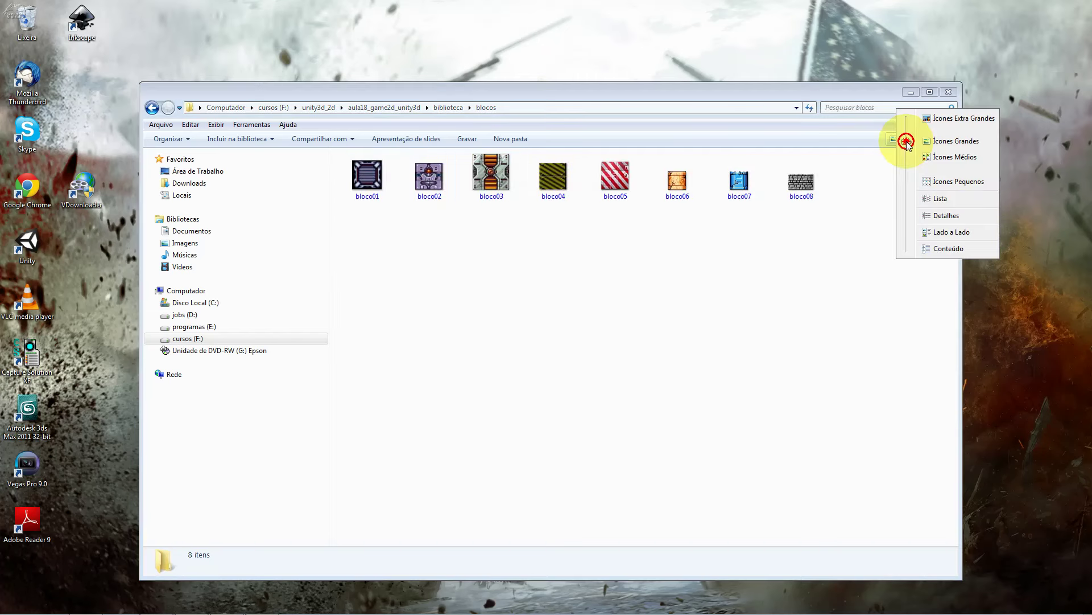
{"action": "left_click", "coordinate": [934, 123]}
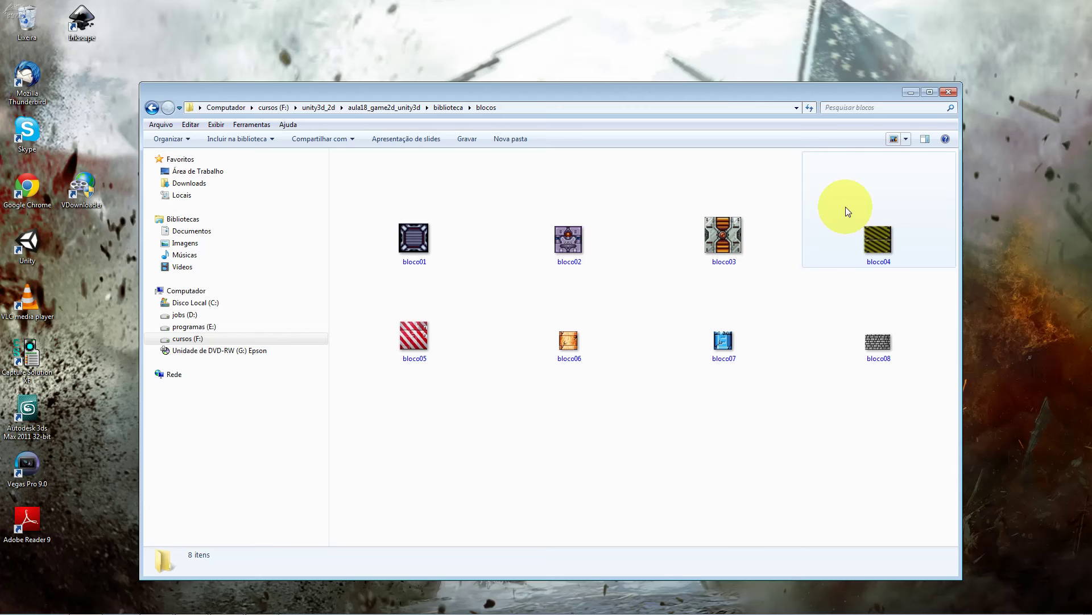
{"action": "left_click", "coordinate": [439, 236]}
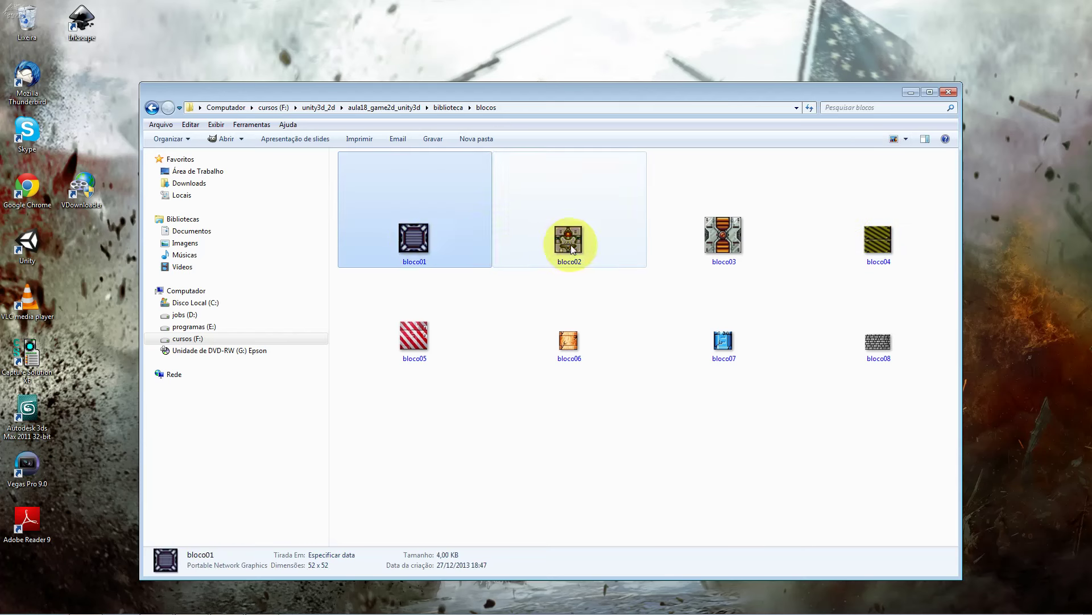
{"action": "left_click", "coordinate": [566, 237]}
{"action": "left_click", "coordinate": [878, 336]}
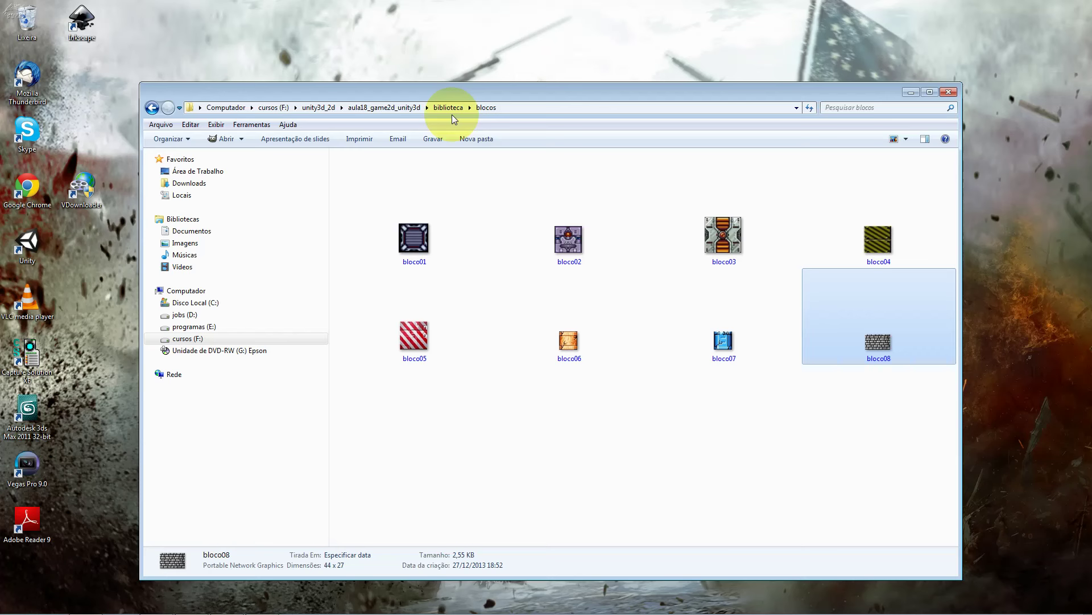
Go back to biblioteca, revisit blocos, then return to biblioteca.
{"action": "left_click", "coordinate": [449, 109]}
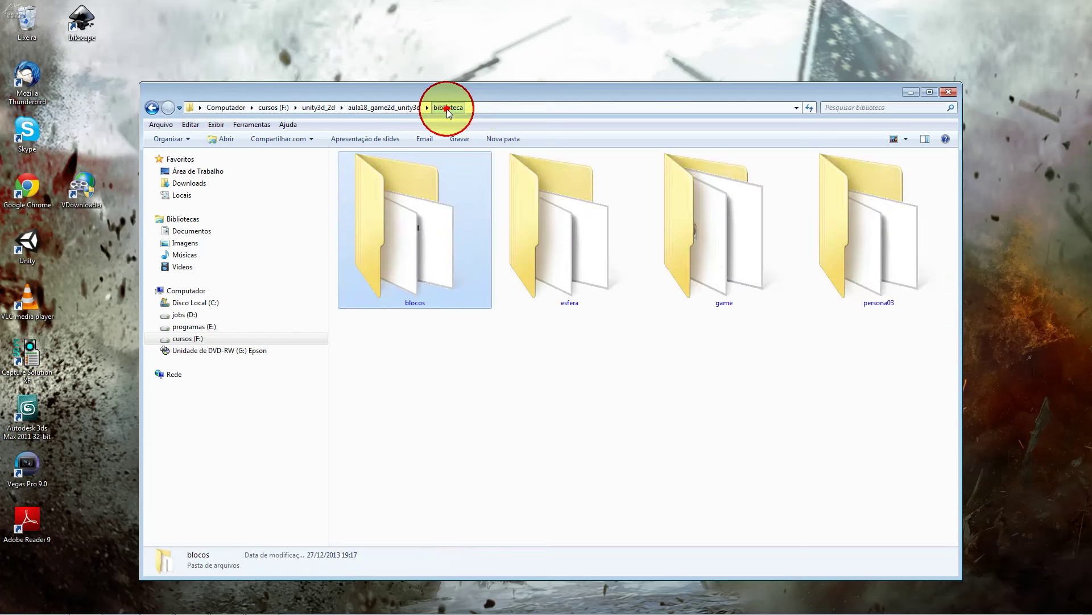
{"action": "left_click", "coordinate": [534, 183]}
{"action": "double_click", "coordinate": [489, 192]}
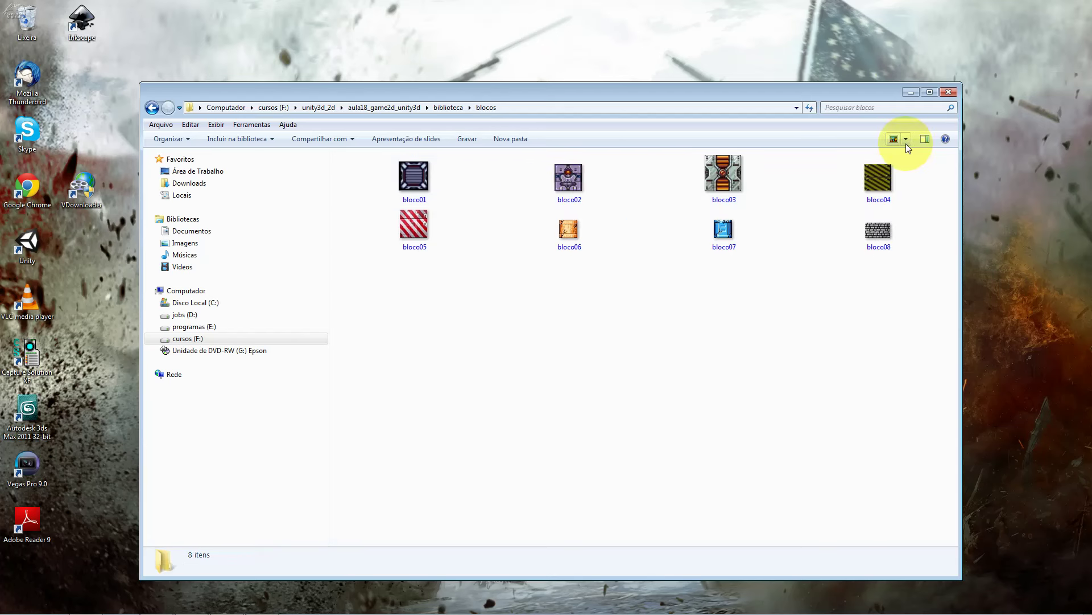
{"action": "left_click", "coordinate": [906, 140]}
{"action": "left_click", "coordinate": [643, 321]}
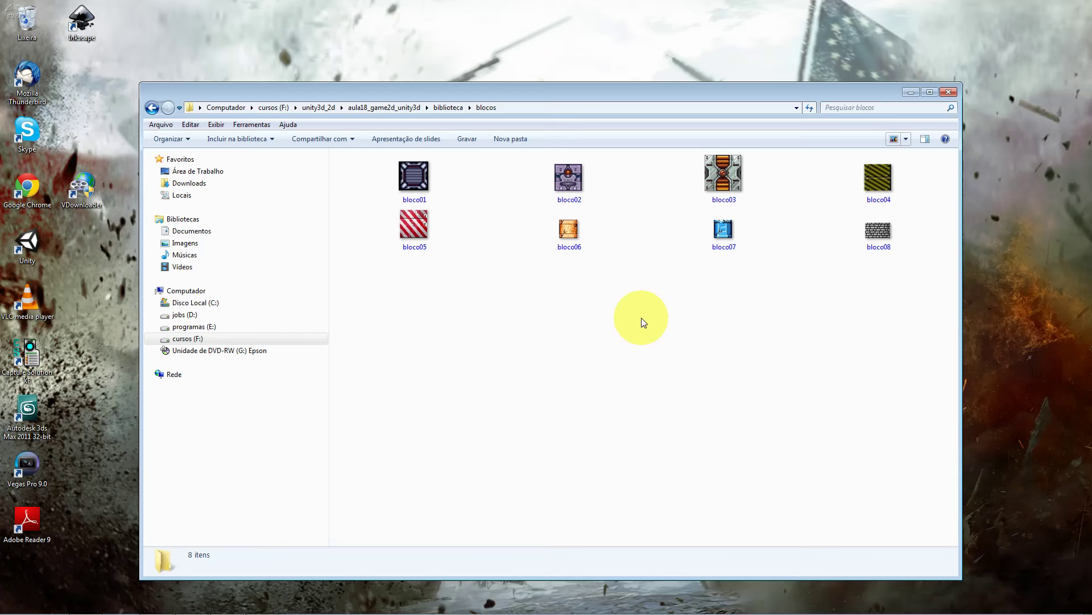
{"action": "left_click", "coordinate": [449, 108]}
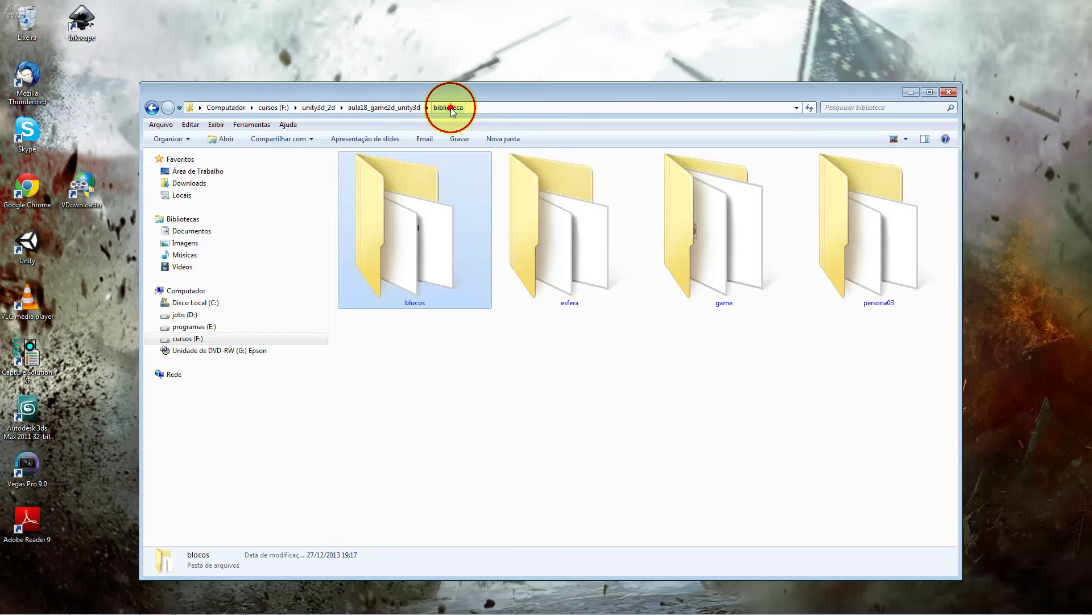
View the esfera images as extra-large icons, then return to biblioteca.
{"action": "double_click", "coordinate": [558, 306]}
{"action": "left_click", "coordinate": [906, 139]}
{"action": "left_click", "coordinate": [934, 109]}
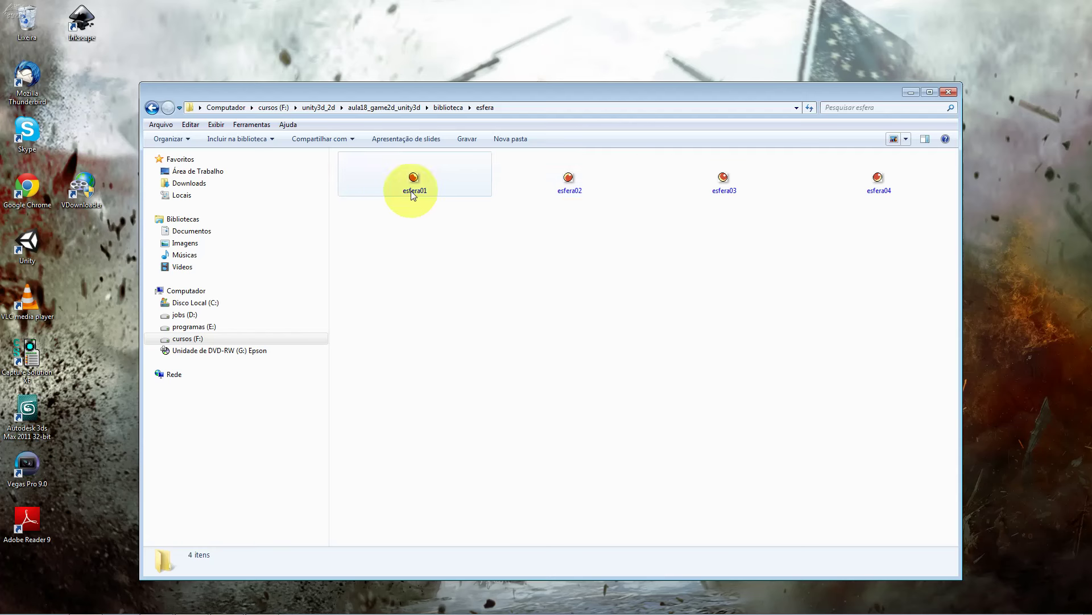
{"action": "left_click", "coordinate": [449, 107]}
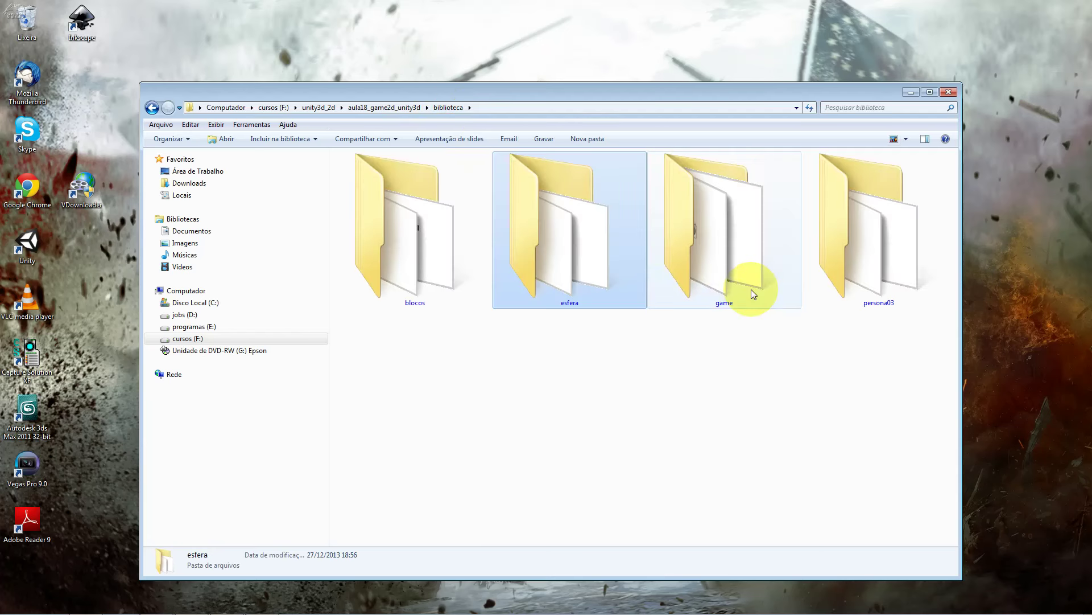
Show the persona03 walk frames as extra-large icons and select passo01 after checking passo02.
{"action": "double_click", "coordinate": [841, 288]}
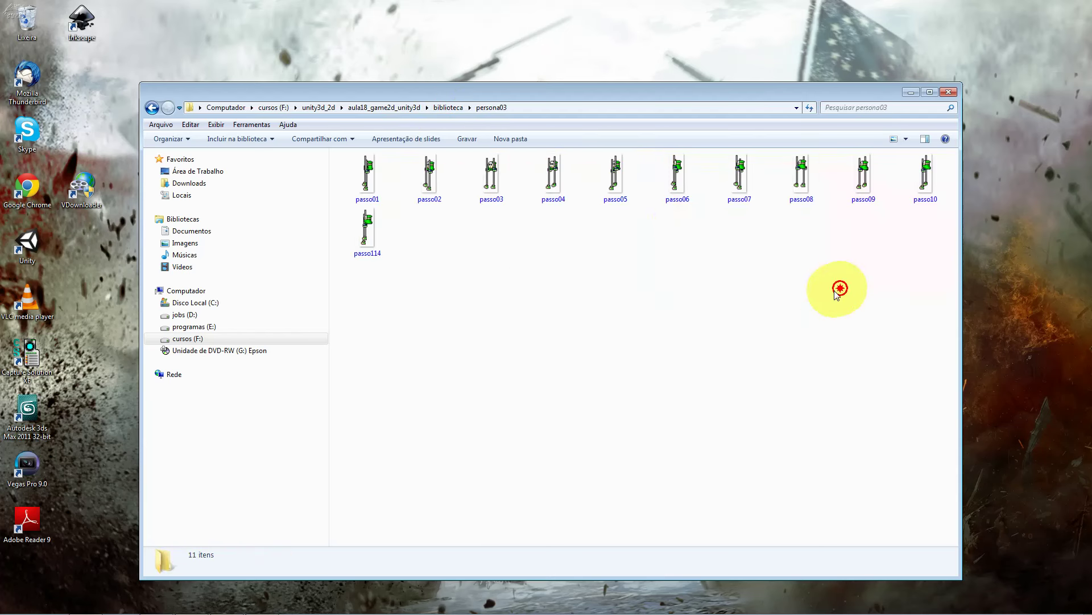
{"action": "left_click", "coordinate": [906, 138]}
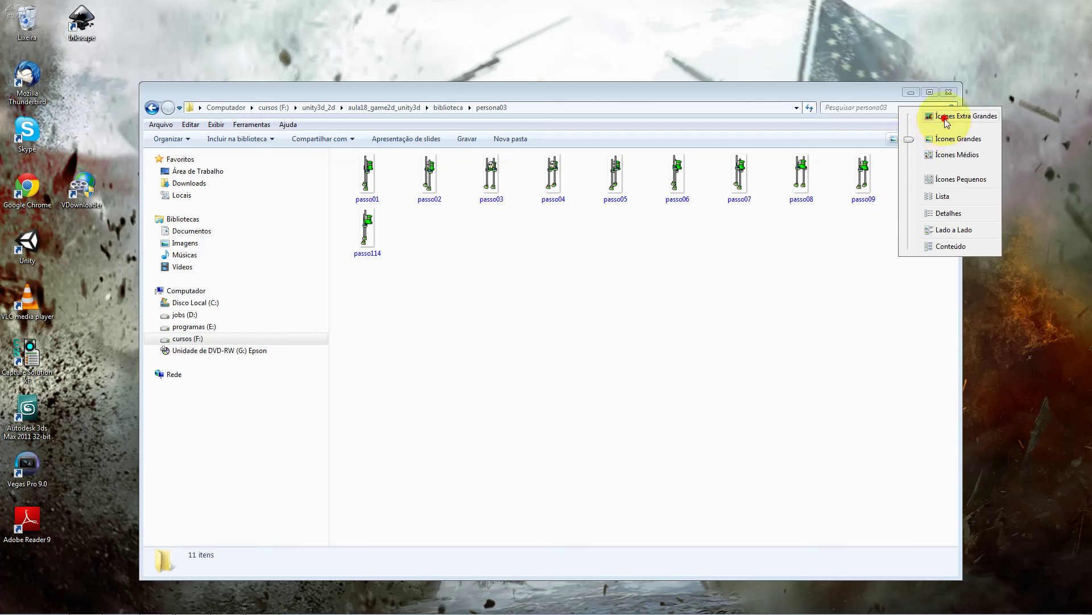
{"action": "left_click", "coordinate": [936, 114]}
{"action": "left_click", "coordinate": [415, 249]}
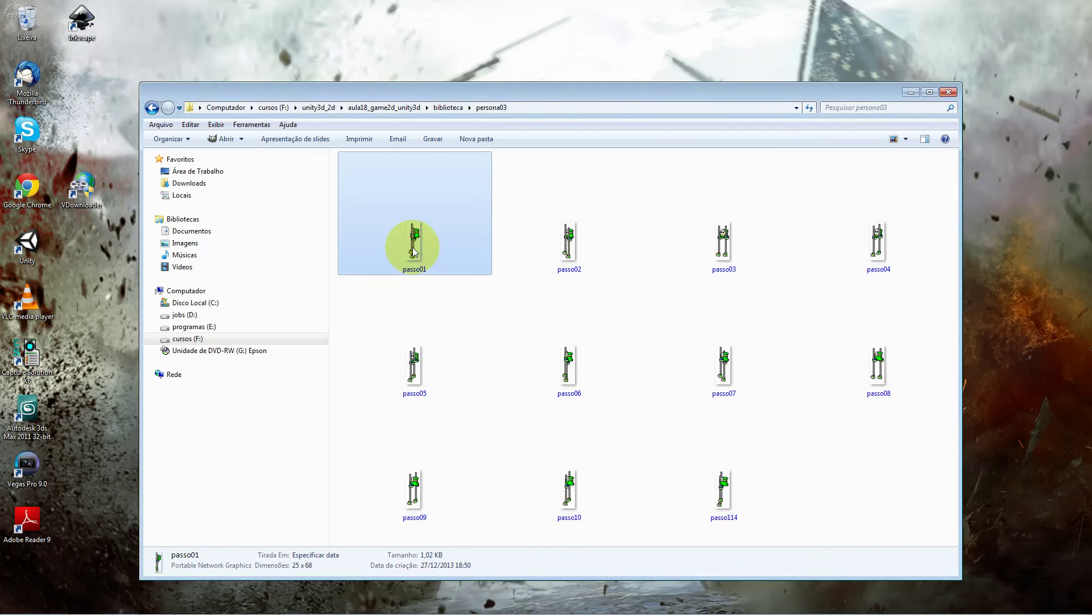
{"action": "left_click", "coordinate": [563, 257]}
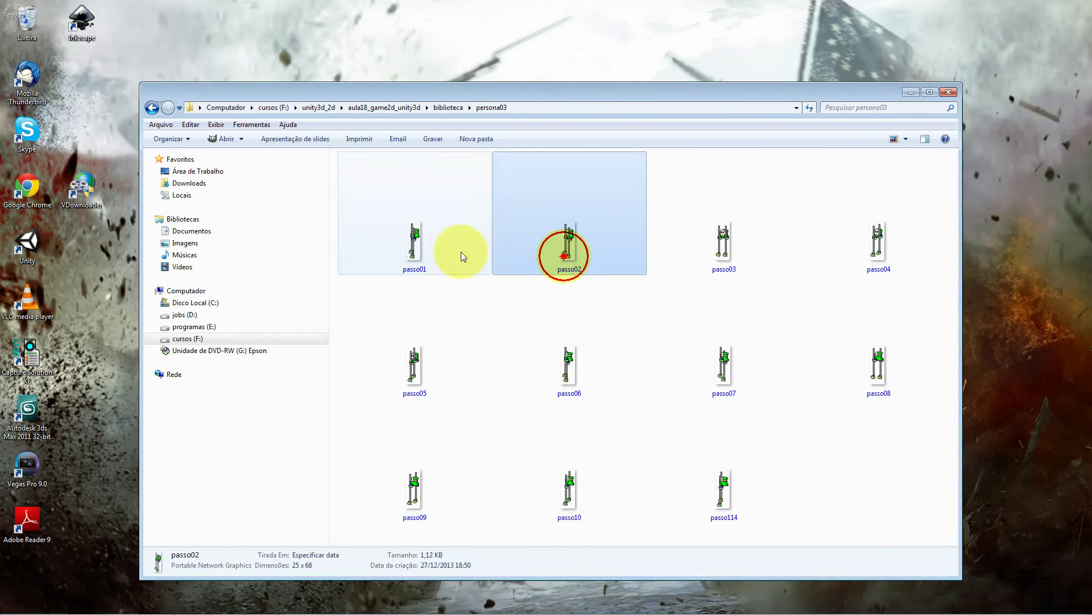
{"action": "left_click", "coordinate": [432, 248]}
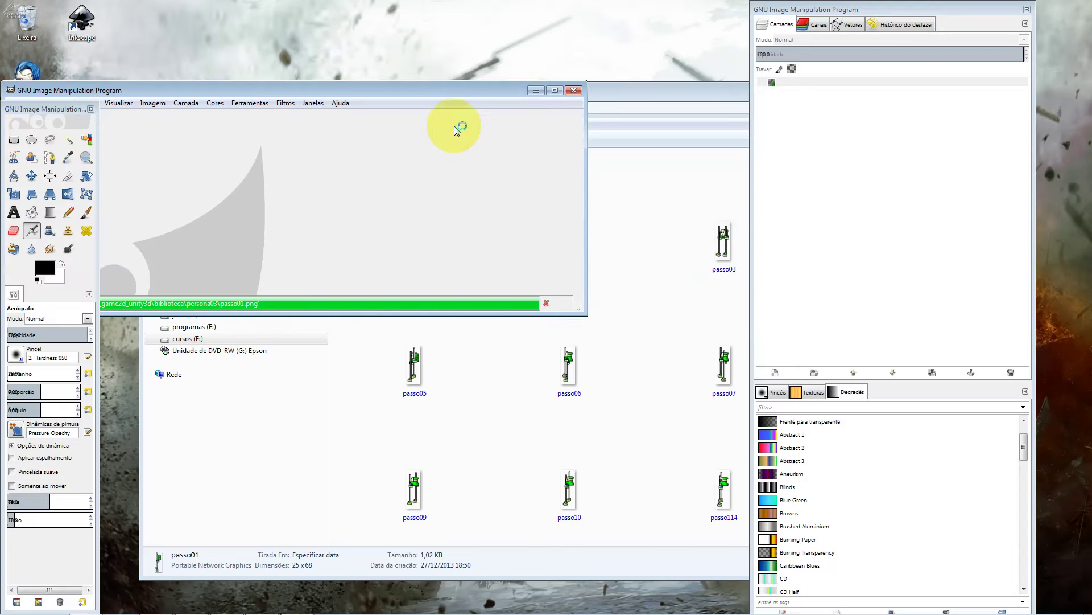
Reposition and enlarge the GIMP image window.
{"action": "left_click_drag", "start_coordinate": [447, 91], "coordinate": [570, 111]}
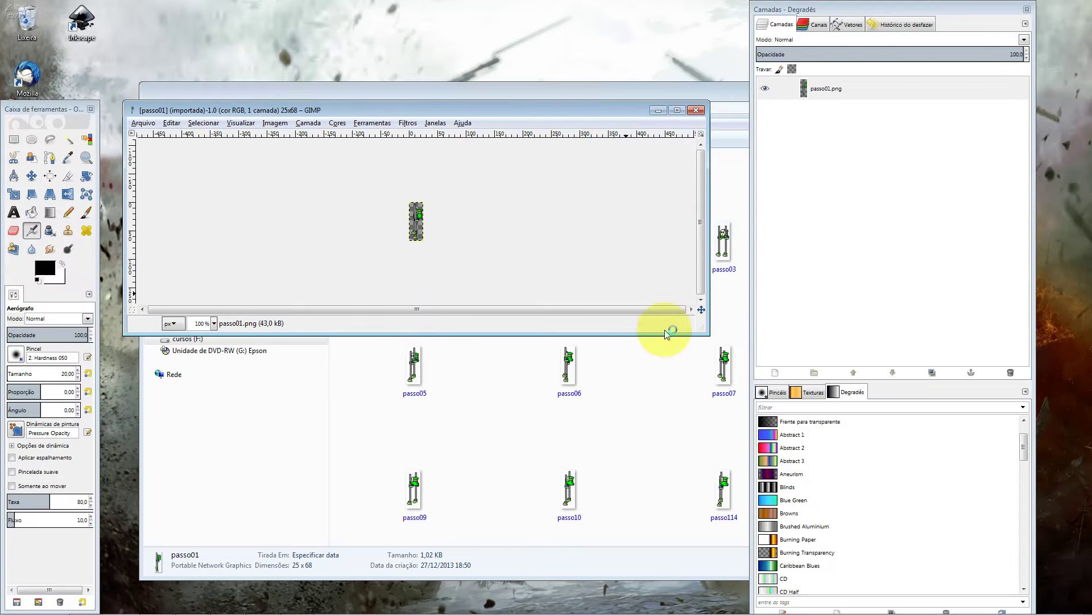
{"action": "left_click_drag", "start_coordinate": [704, 329], "coordinate": [801, 519]}
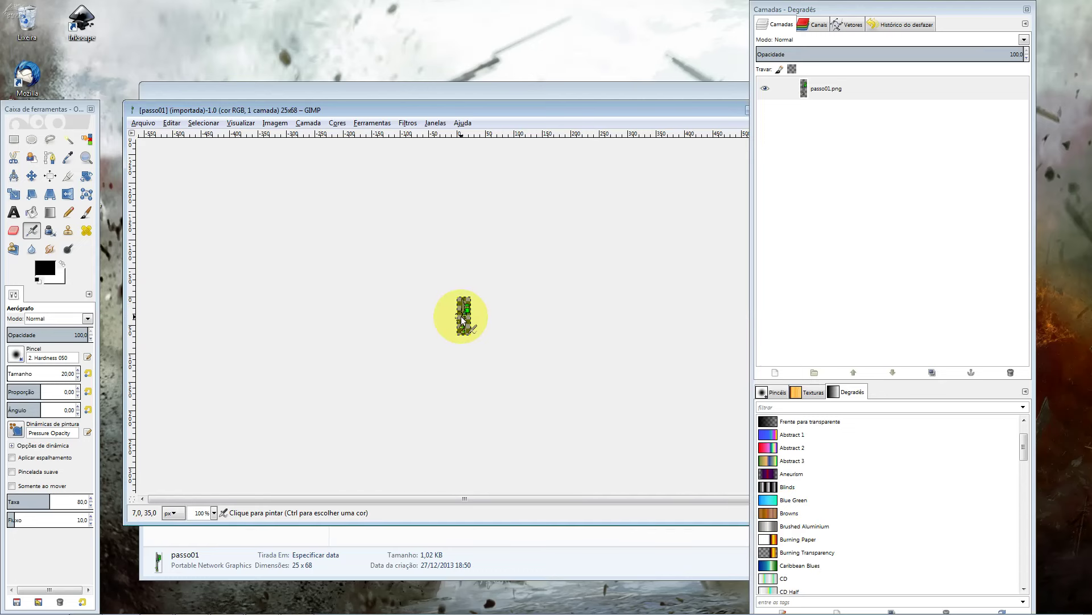
{"action": "scroll", "coordinate": [462, 320], "scroll_direction": "up", "scroll_amount": 3, "text": "ctrl"}
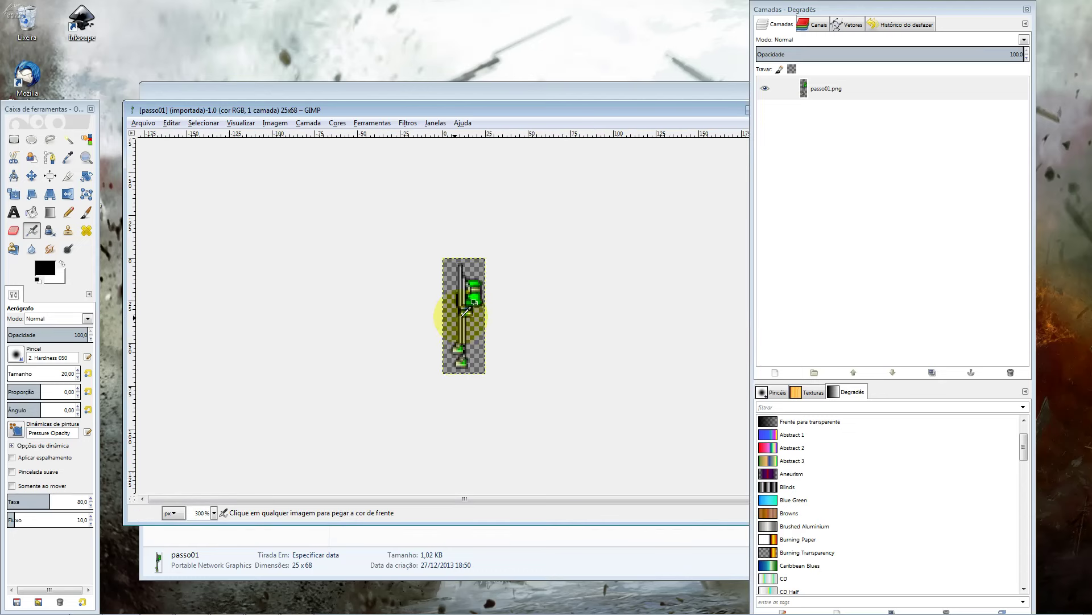
{"action": "scroll", "coordinate": [462, 316], "scroll_direction": "up", "scroll_amount": 2, "text": "ctrl"}
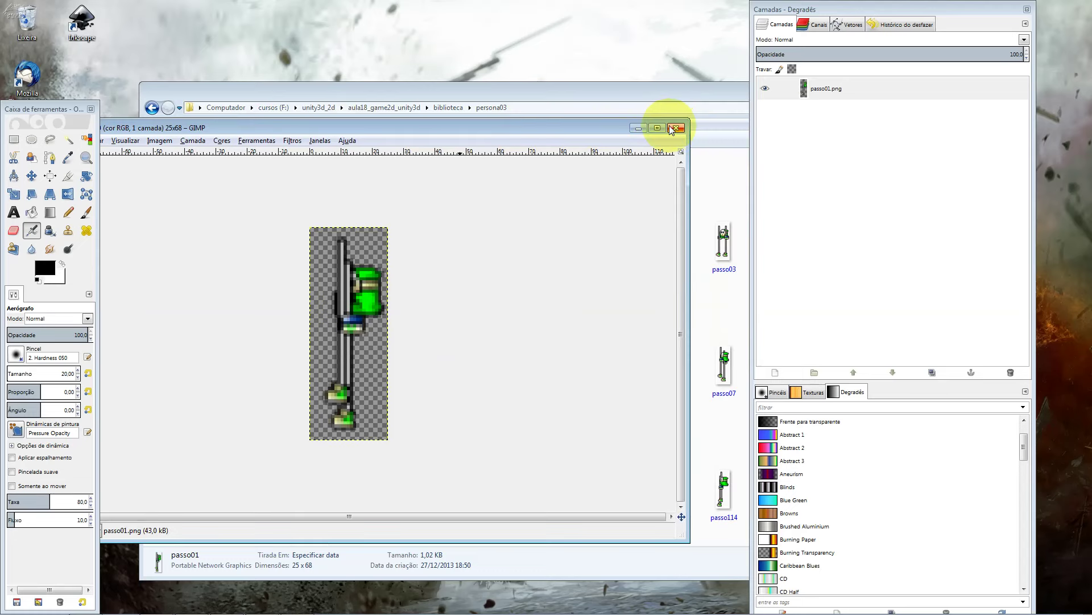
Drag passo03 into GIMP, zoom in on the sprite, then close it.
{"action": "left_click", "coordinate": [670, 121]}
{"action": "left_click", "coordinate": [722, 239]}
{"action": "left_click_drag", "start_coordinate": [626, 90], "coordinate": [645, 315]}
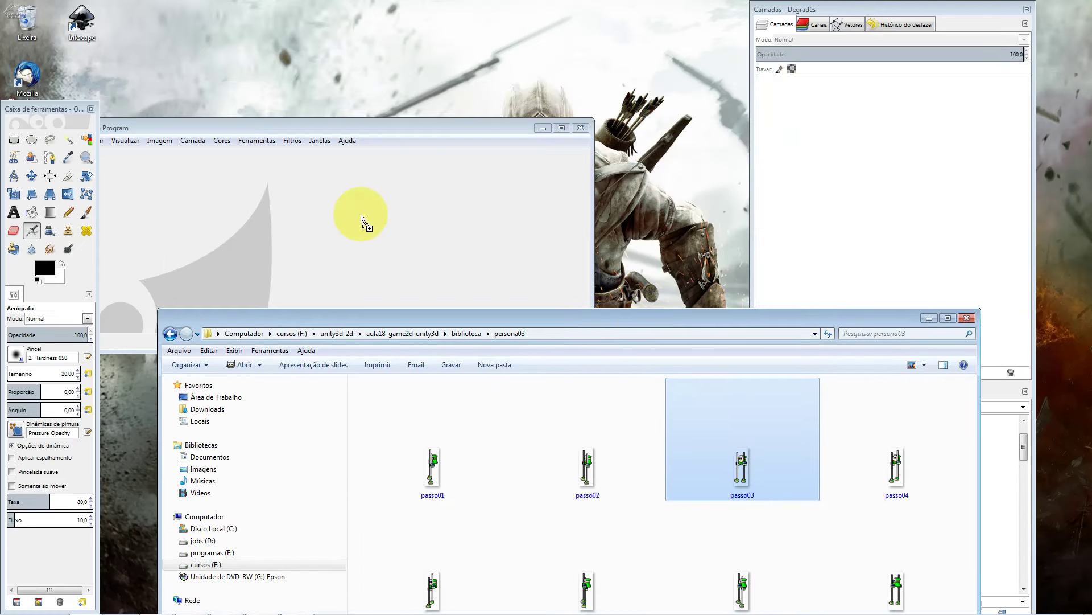
{"action": "left_click_drag", "start_coordinate": [738, 457], "coordinate": [360, 216]}
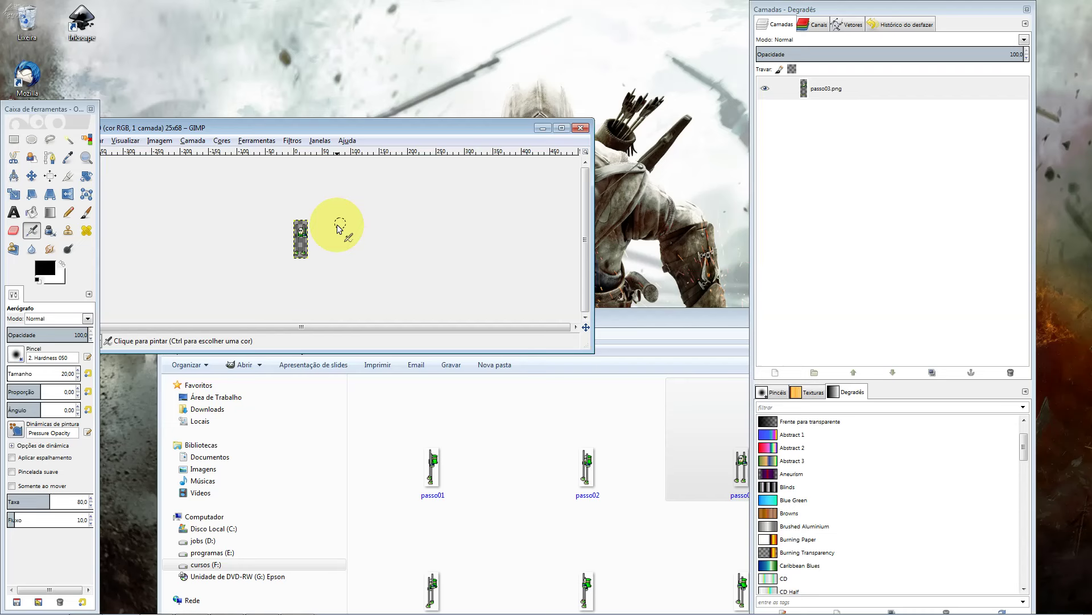
{"action": "key", "text": "ctrl"}
{"action": "scroll", "coordinate": [338, 223], "scroll_direction": "up", "scroll_amount": 1, "text": "ctrl"}
{"action": "scroll", "coordinate": [339, 224], "scroll_direction": "up", "scroll_amount": 2, "text": "ctrl"}
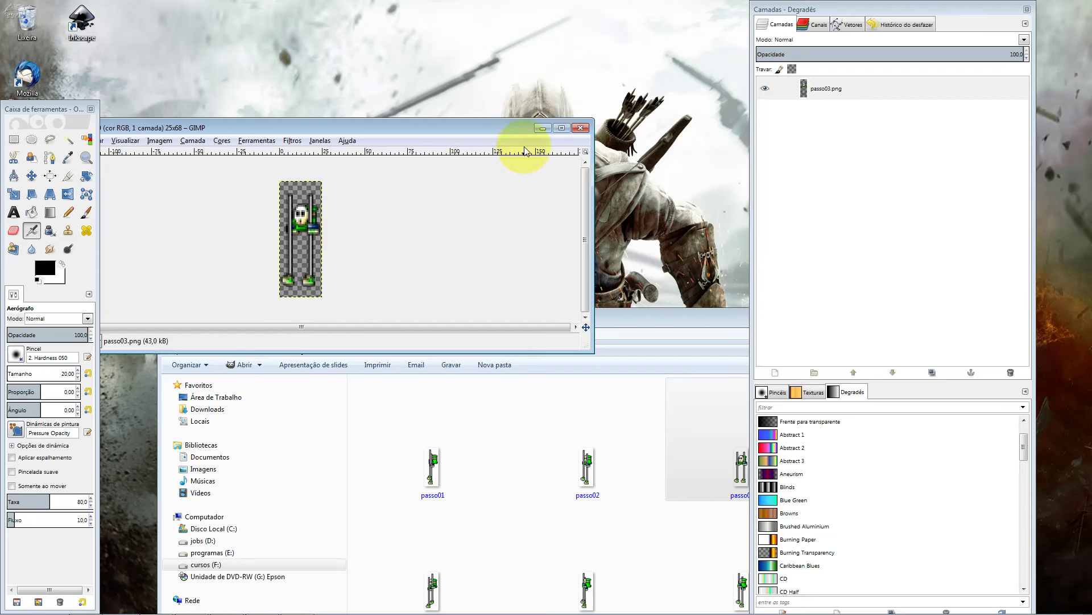
{"action": "left_click", "coordinate": [581, 127]}
{"action": "left_click", "coordinate": [622, 327]}
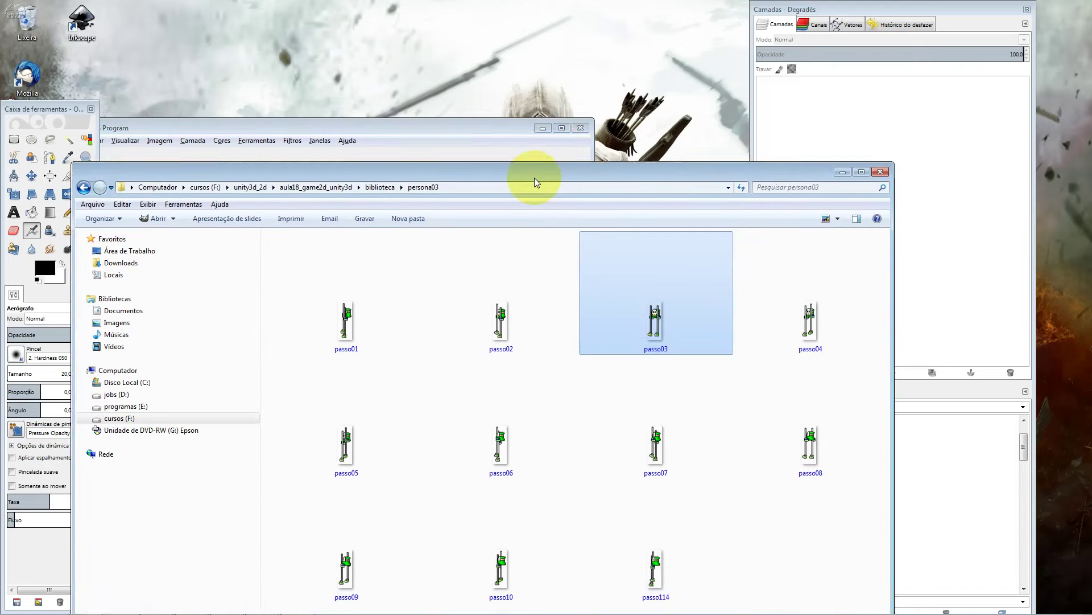
Open passo04 in GIMP at 200% zoom, close it, and return Explorer to biblioteca.
{"action": "left_click_drag", "start_coordinate": [621, 327], "coordinate": [553, 148]}
{"action": "left_click", "coordinate": [827, 293]}
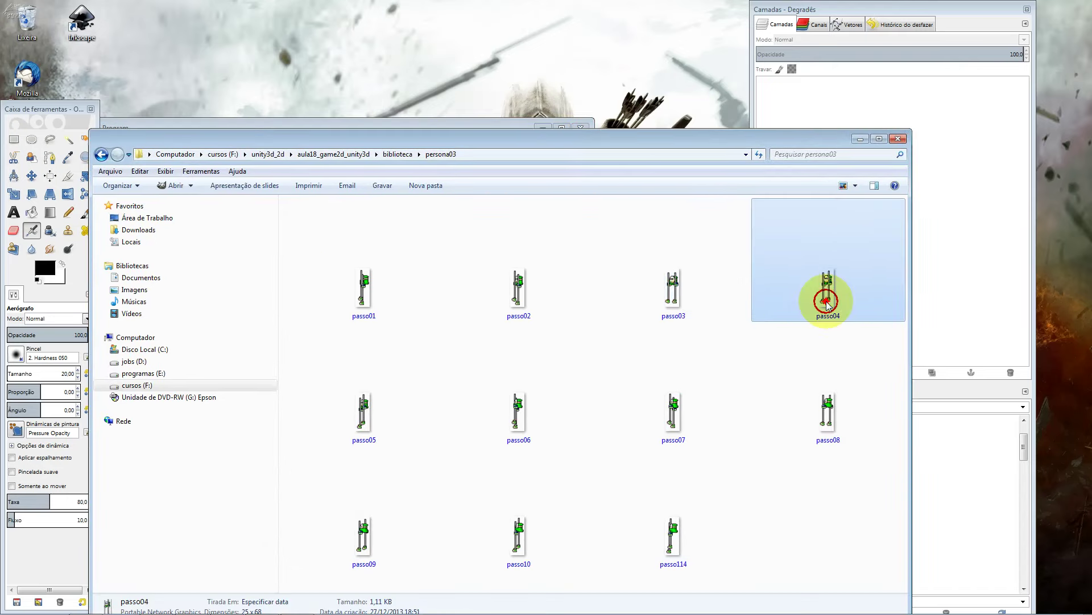
{"action": "left_click", "coordinate": [855, 186]}
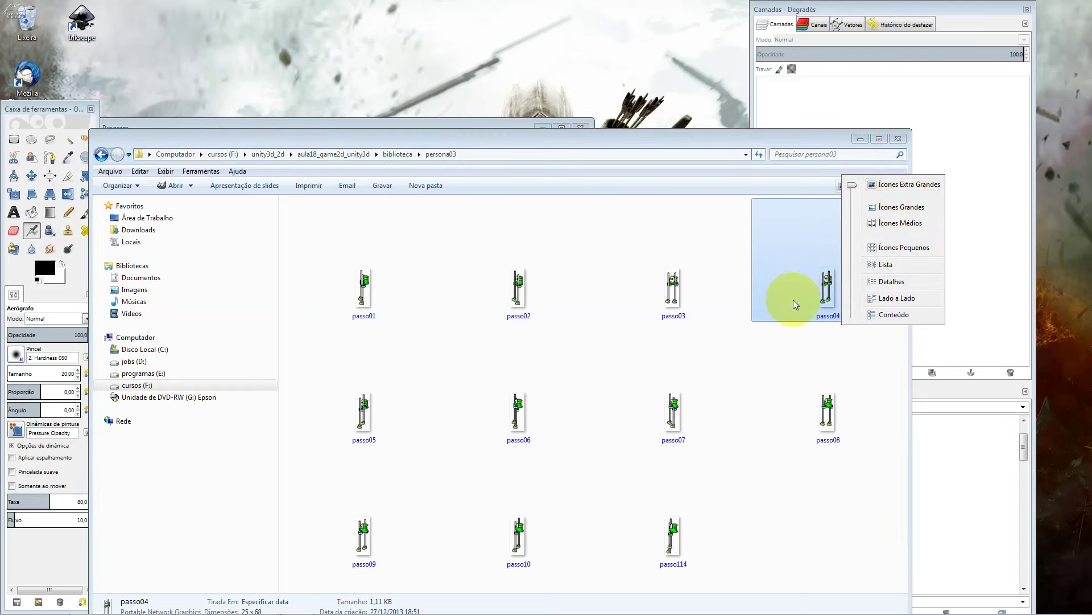
{"action": "left_click", "coordinate": [827, 301]}
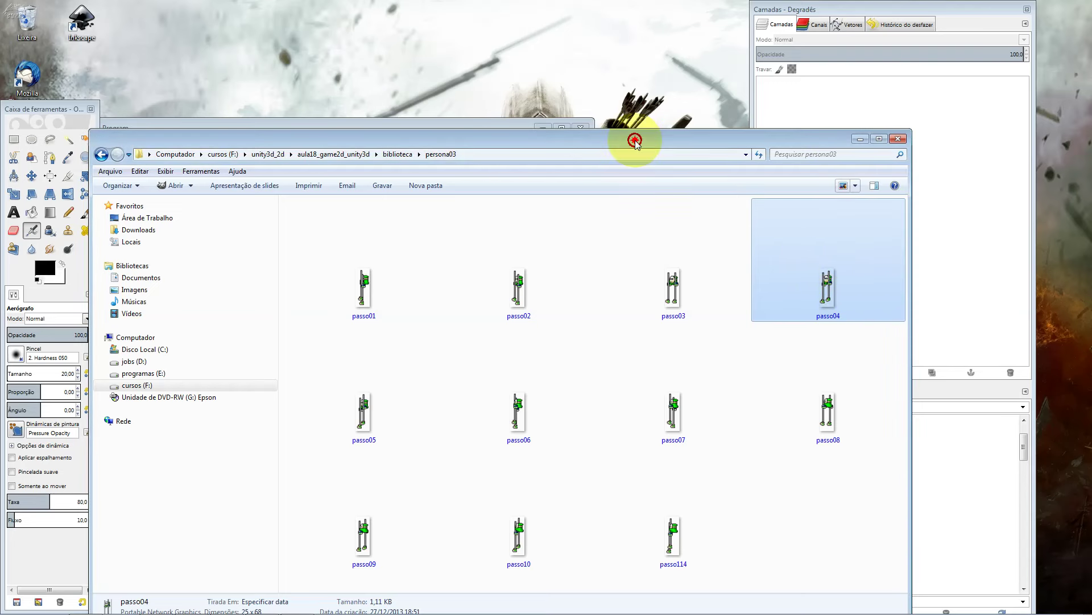
{"action": "left_click_drag", "start_coordinate": [634, 139], "coordinate": [627, 332]}
{"action": "left_click_drag", "start_coordinate": [843, 509], "coordinate": [441, 232]}
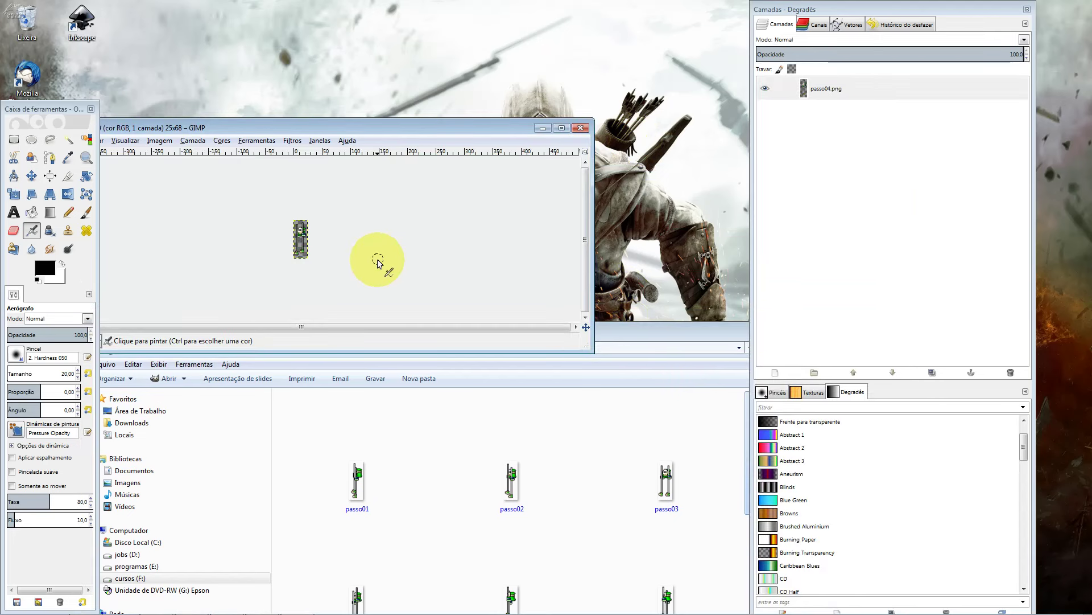
{"action": "key", "text": "2"}
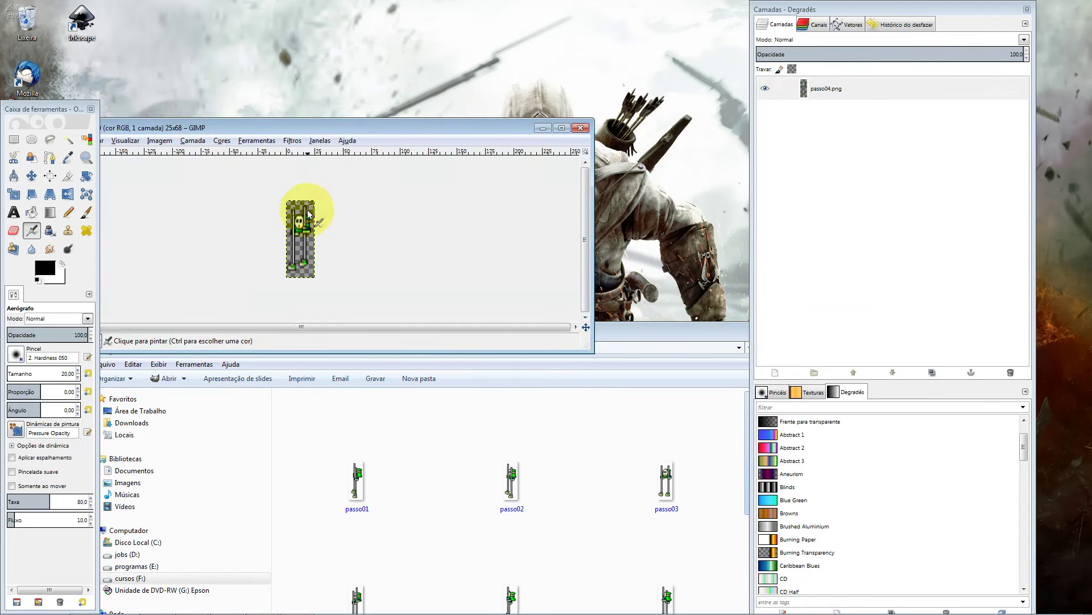
{"action": "left_click", "coordinate": [581, 128]}
{"action": "mouse_move", "coordinate": [683, 334]}
{"action": "left_mouse_down"}
{"action": "mouse_move", "coordinate": [658, 299]}
{"action": "mouse_move", "coordinate": [701, 254]}
{"action": "left_mouse_up"}
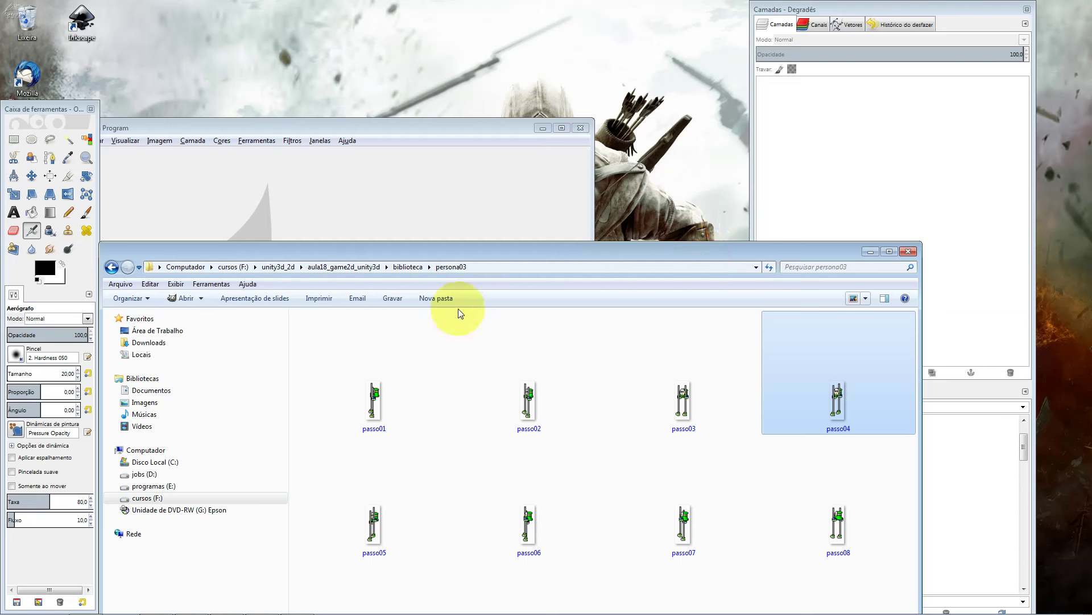
{"action": "left_click", "coordinate": [399, 265]}
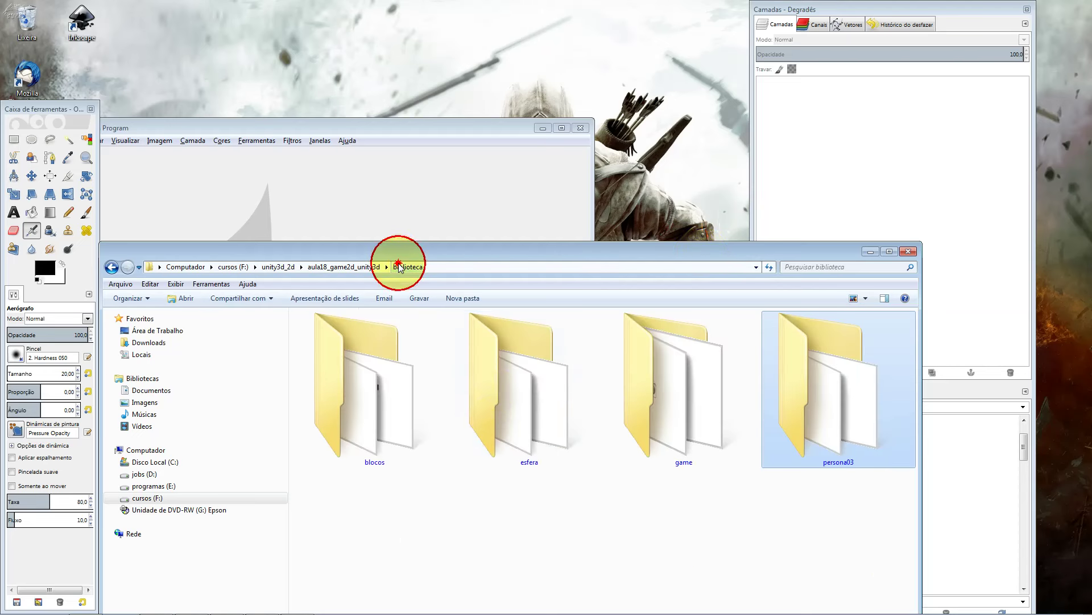
Open the game folder as extra-large icons and select both castle_ghost files.
{"action": "double_click", "coordinate": [725, 393]}
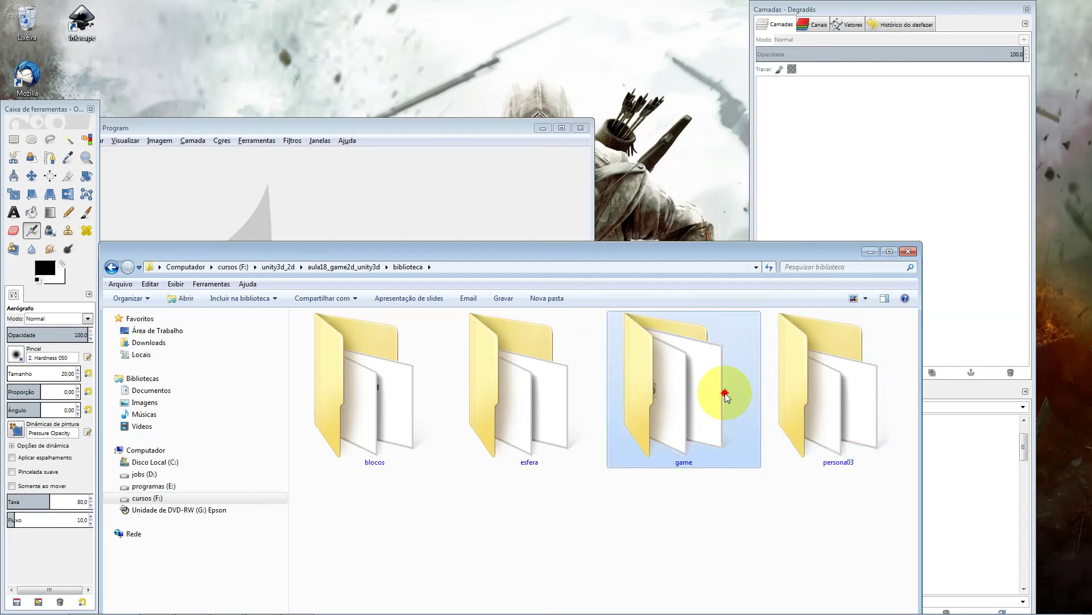
{"action": "left_click", "coordinate": [865, 297]}
{"action": "left_click", "coordinate": [907, 202]}
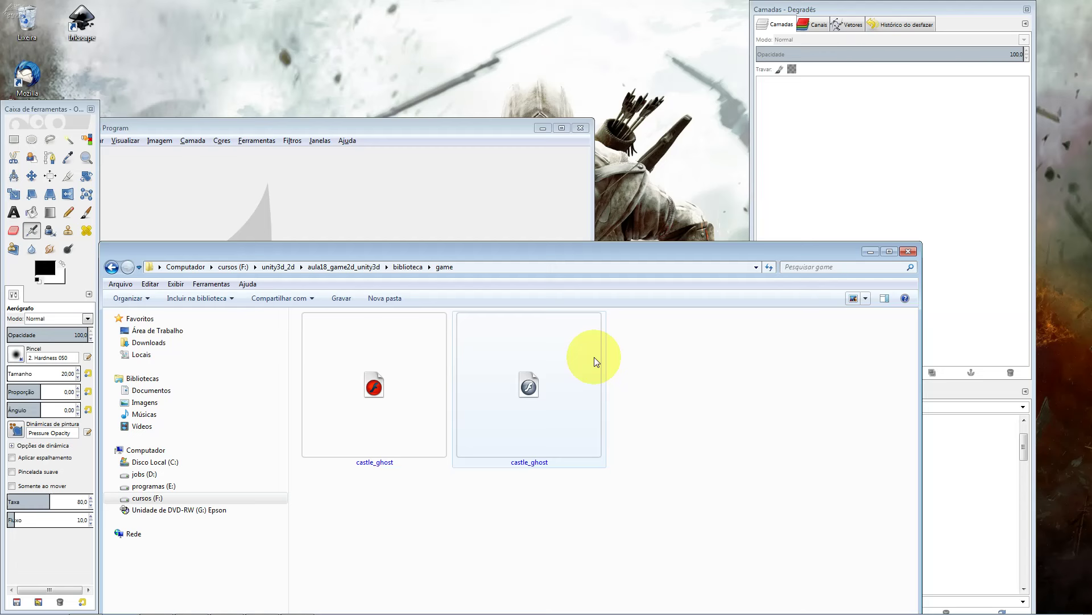
{"action": "left_click", "coordinate": [594, 358]}
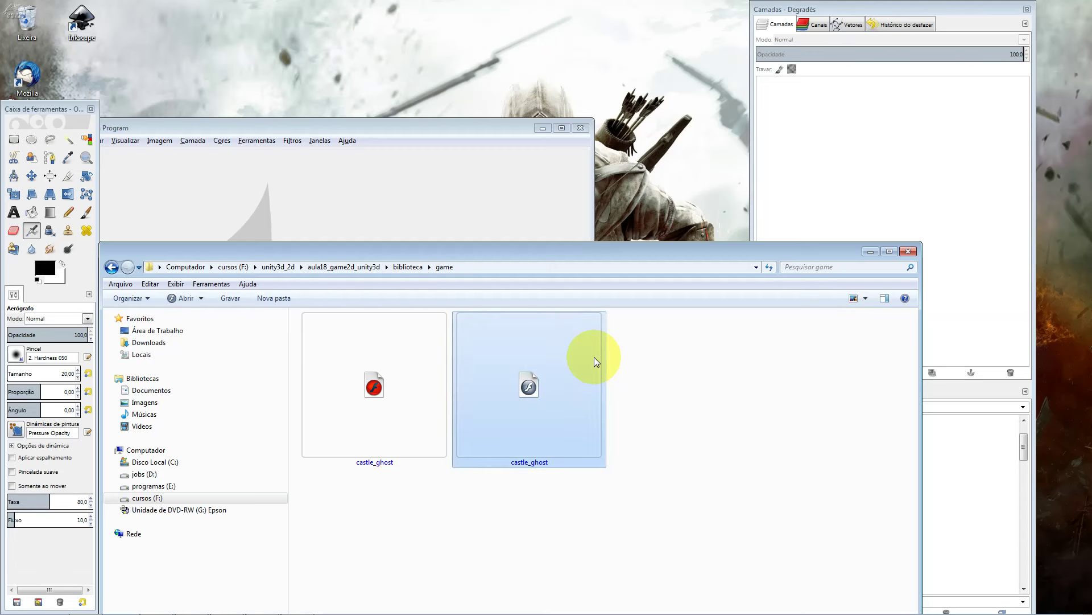
{"action": "left_click", "coordinate": [390, 417]}
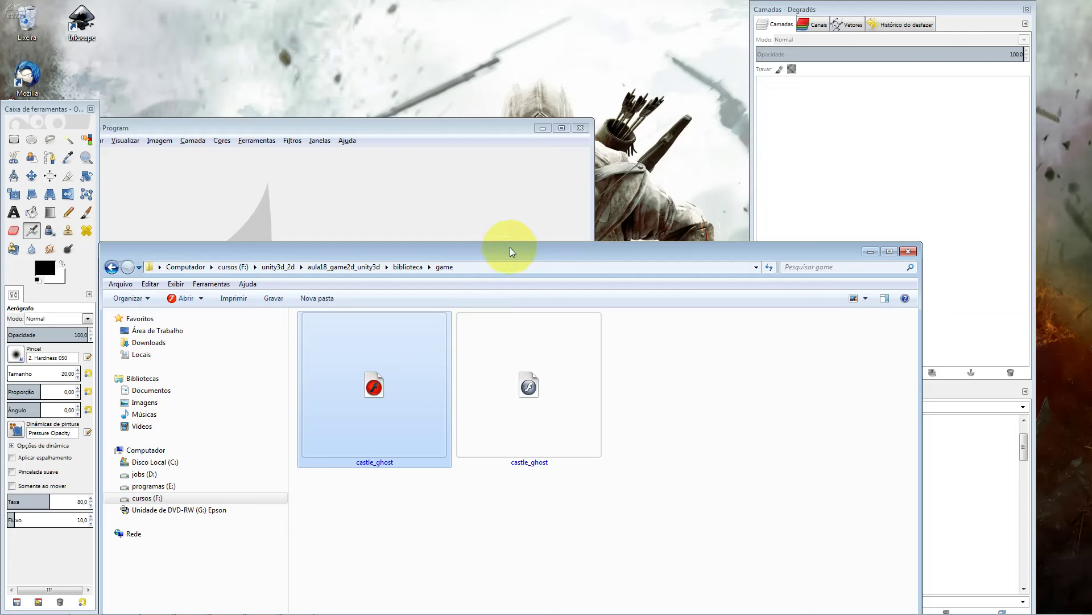
{"action": "mouse_move", "coordinate": [511, 242]}
{"action": "left_mouse_down"}
{"action": "mouse_move", "coordinate": [501, 293]}
{"action": "mouse_move", "coordinate": [528, 247]}
{"action": "mouse_move", "coordinate": [561, 278]}
{"action": "mouse_move", "coordinate": [566, 240]}
{"action": "left_mouse_up"}
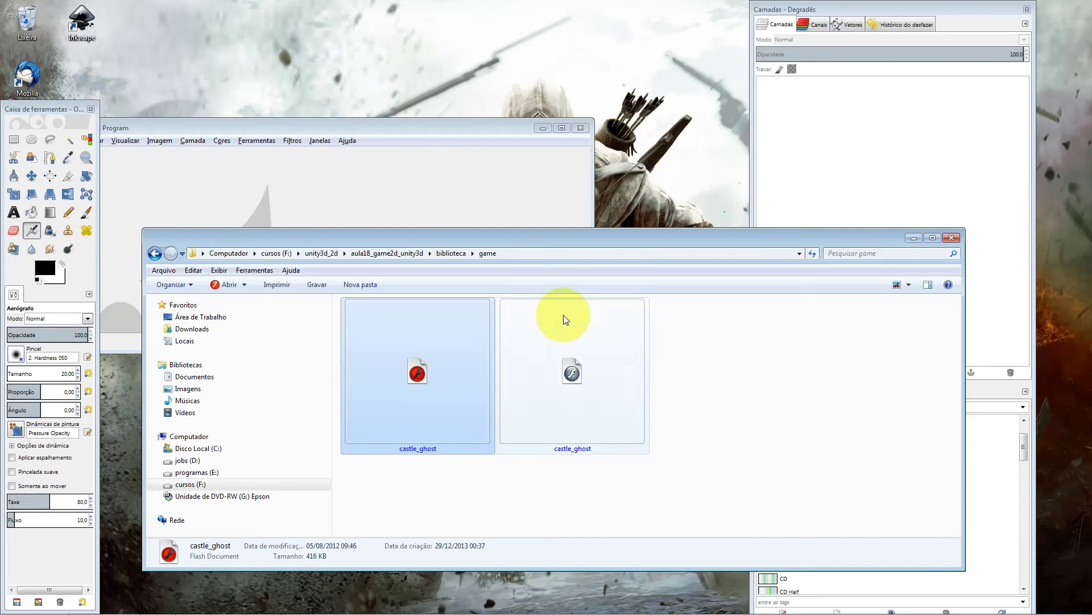
Start Castle Ghost in Flash Player 8, walk right and climb the ladder to the upper platform.
{"action": "left_click", "coordinate": [568, 390]}
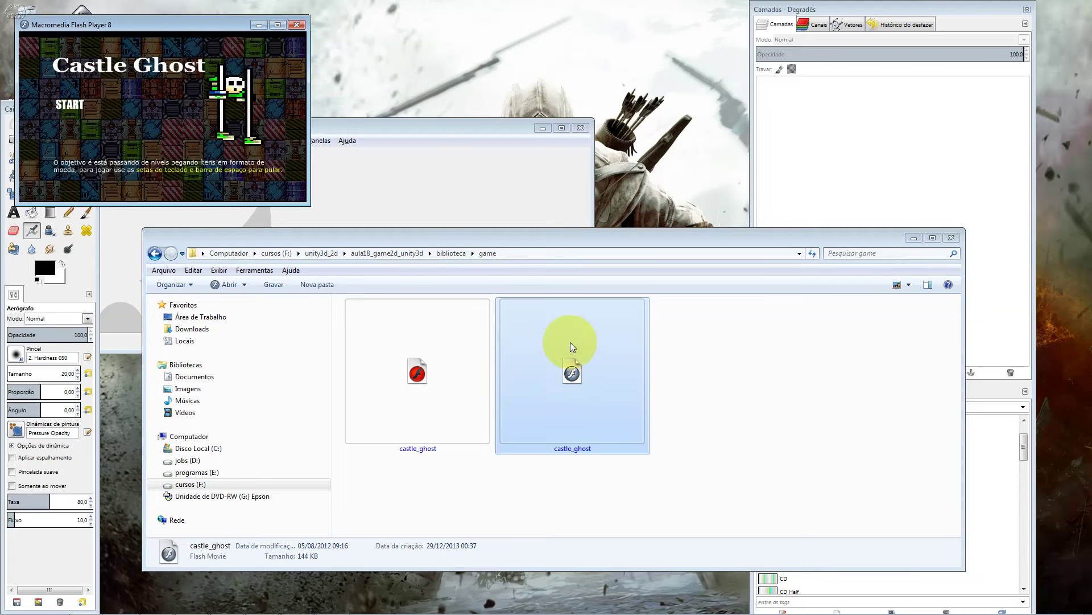
{"action": "left_click_drag", "start_coordinate": [196, 22], "coordinate": [573, 231]}
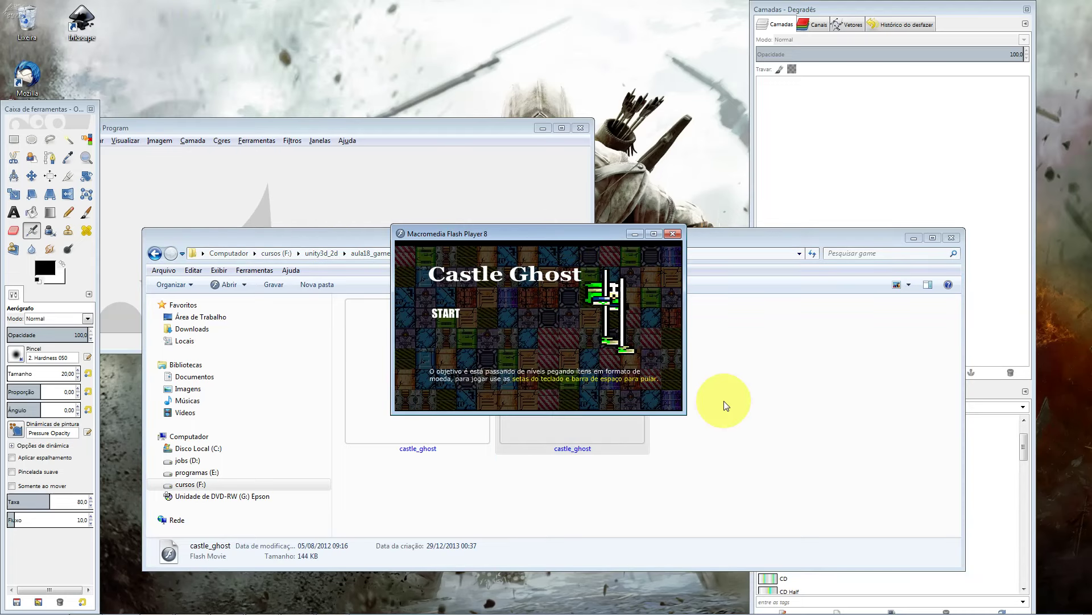
{"action": "left_click", "coordinate": [444, 323]}
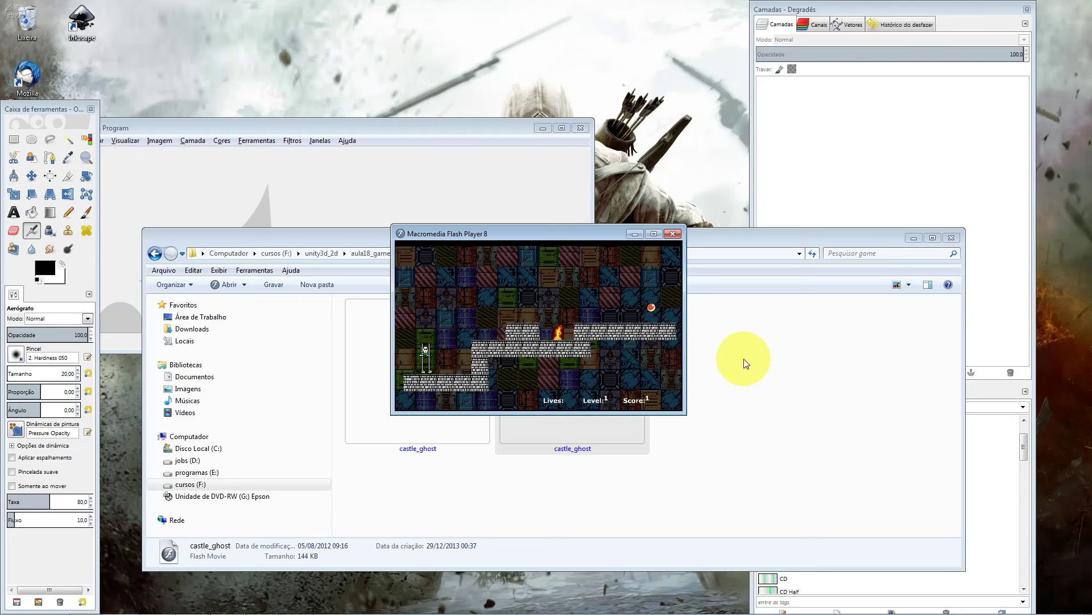
{"action": "key", "text": "Right"}
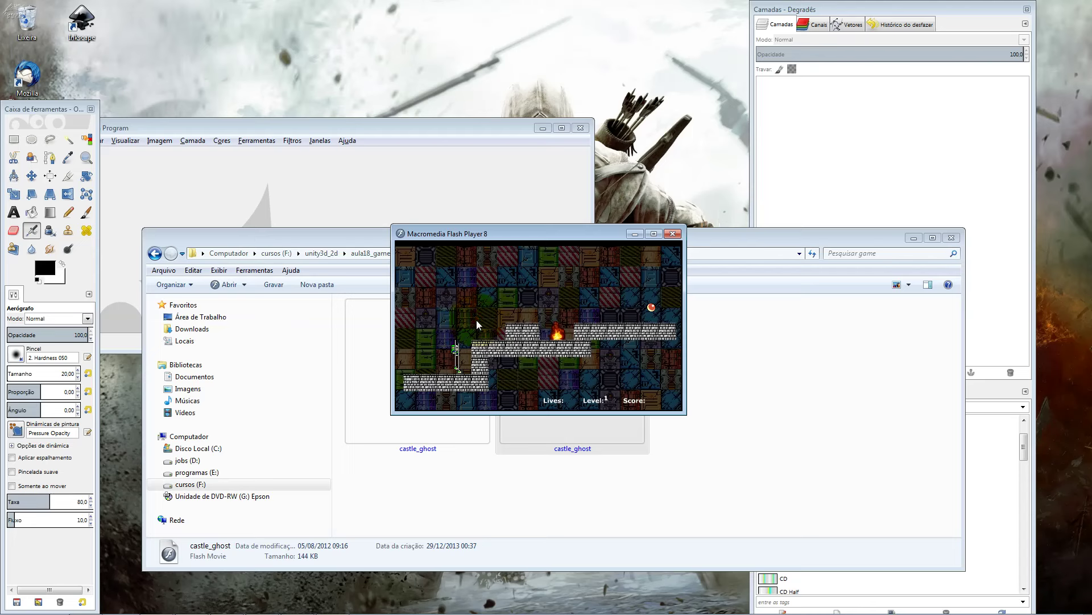
{"action": "key", "text": "Up"}
{"action": "key", "text": "Up"}
{"action": "key", "text": "Right"}
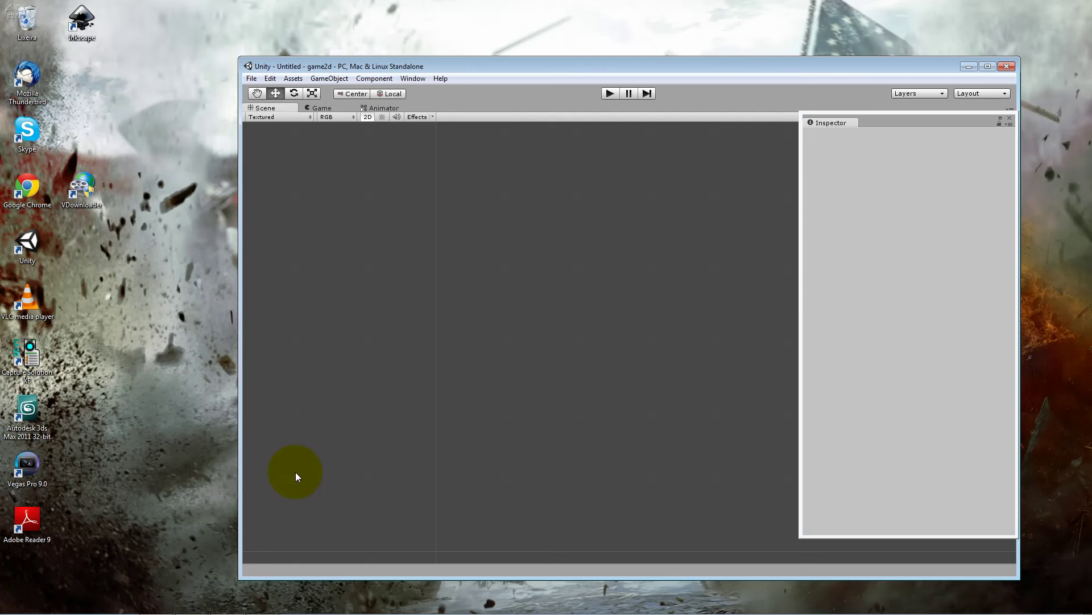
Browse Explorer to cursos (F:) > unity3d_2d > aula18_game2d_unity3d > biblioteca.
{"action": "left_click", "coordinate": [86, 603]}
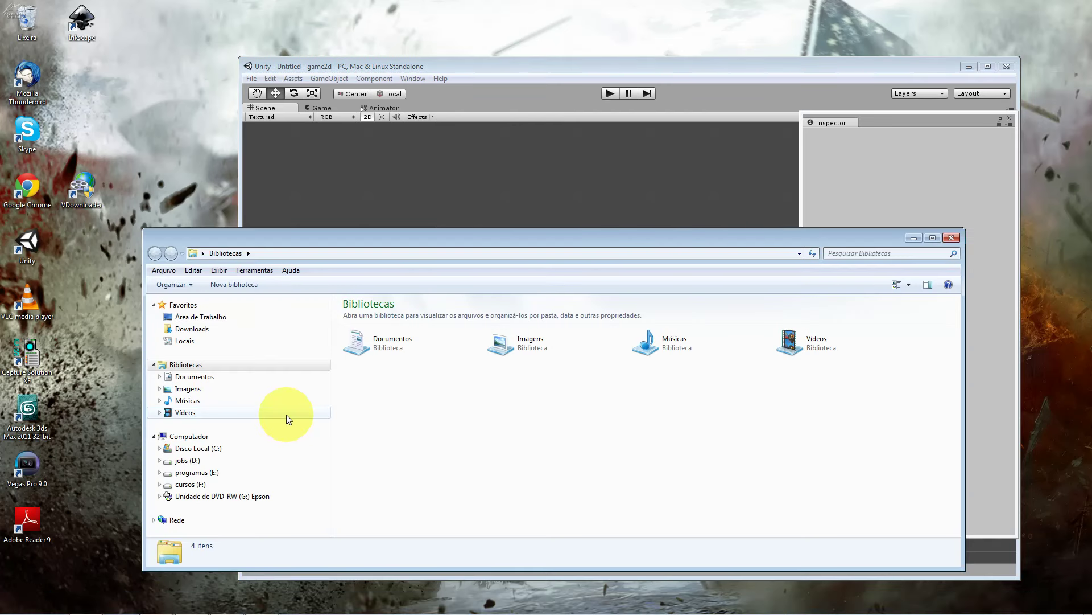
{"action": "left_click", "coordinate": [235, 485]}
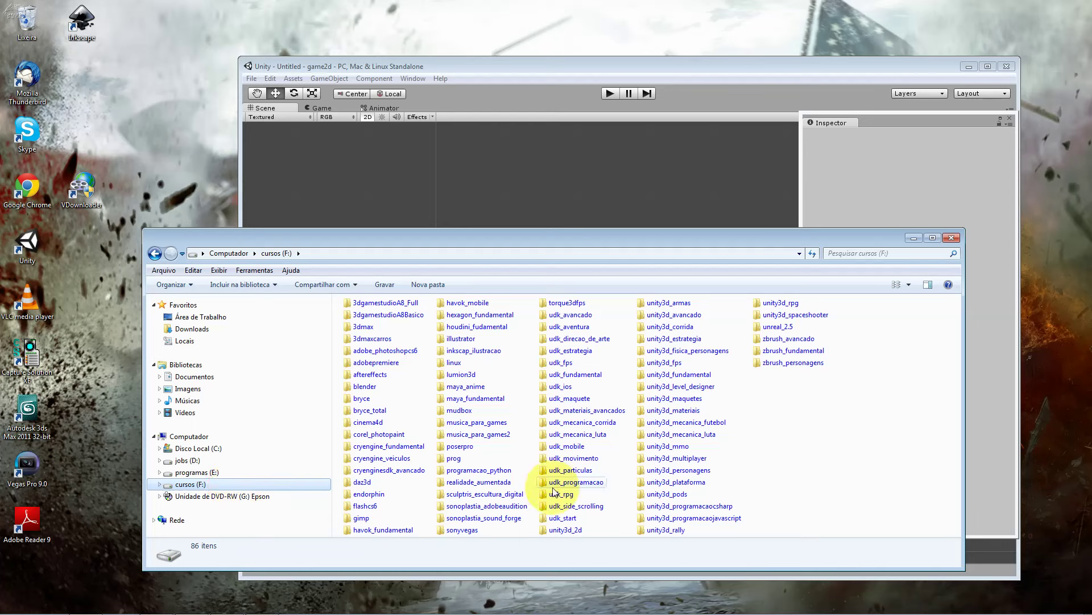
{"action": "double_click", "coordinate": [572, 530]}
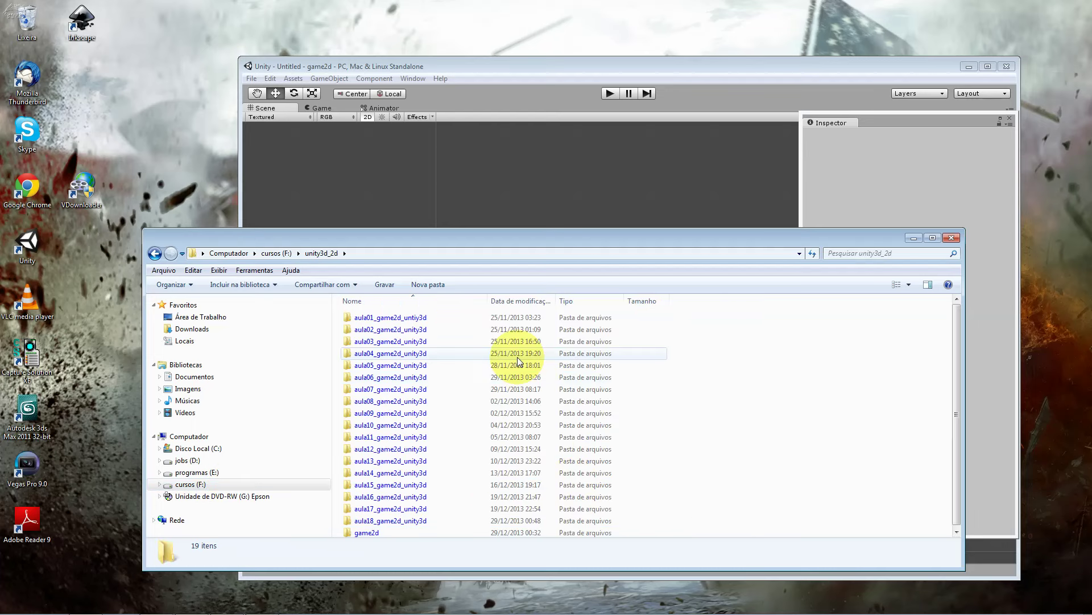
{"action": "double_click", "coordinate": [390, 520]}
{"action": "double_click", "coordinate": [384, 353]}
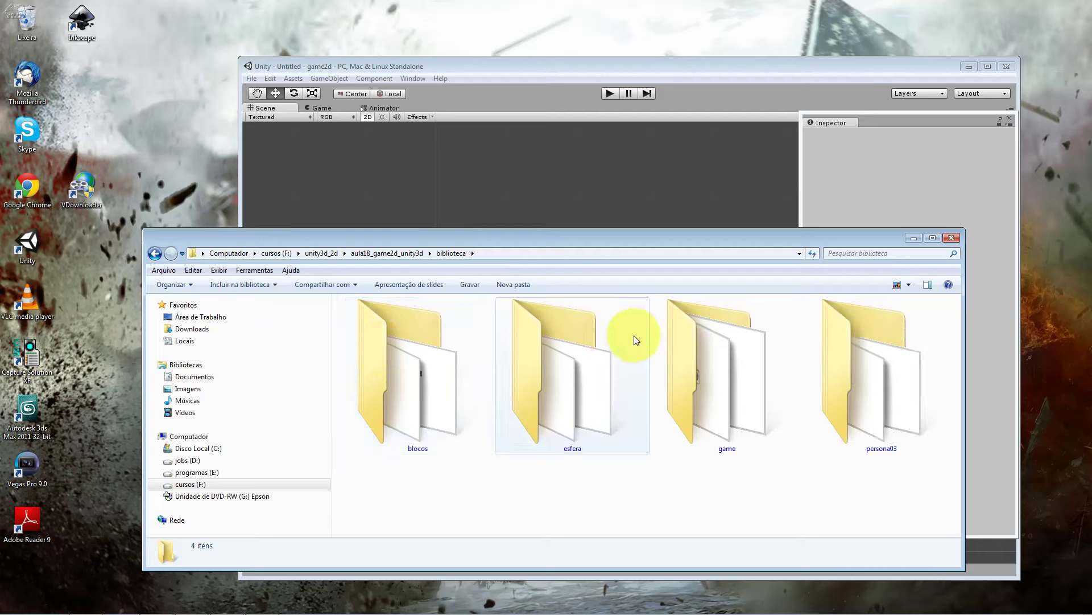
{"action": "left_click_drag", "start_coordinate": [637, 242], "coordinate": [609, 335]}
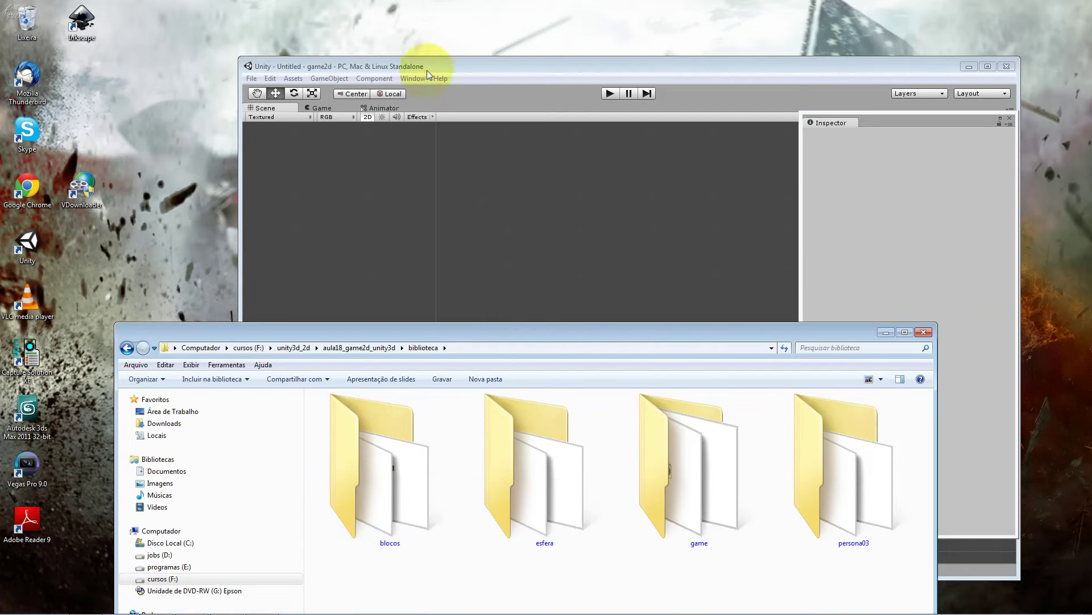
Show Unity's Project panel through the Window menu.
{"action": "left_click", "coordinate": [428, 78]}
{"action": "left_click", "coordinate": [428, 78]}
{"action": "left_click", "coordinate": [440, 189]}
{"action": "left_click", "coordinate": [363, 445]}
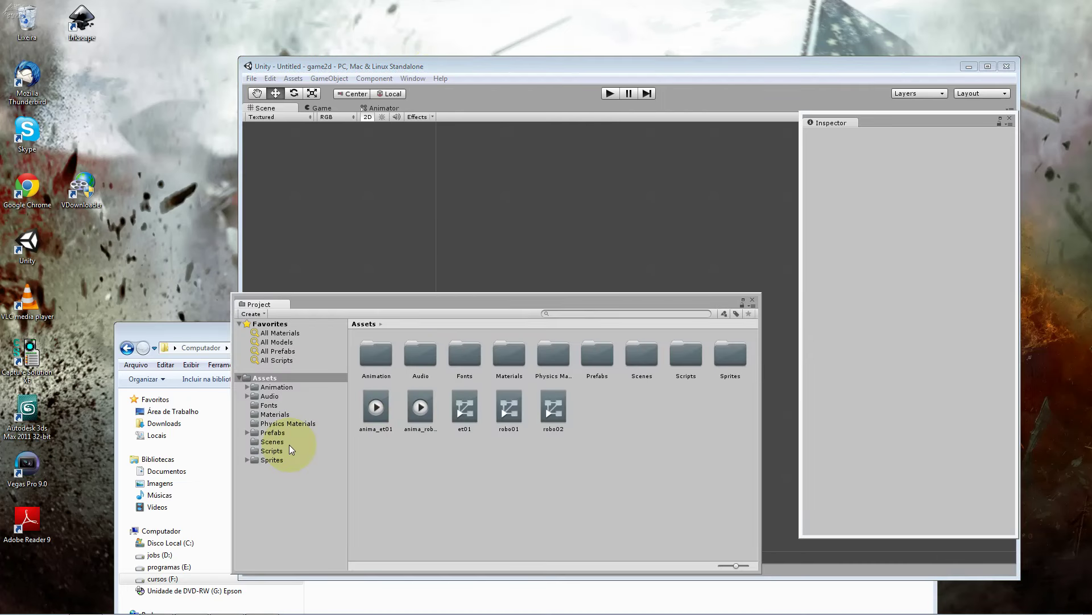
Open Sprites/_Character and inspect the char_enemy_alienShip-dead and char_hero_beanMan sprites.
{"action": "left_click", "coordinate": [279, 459]}
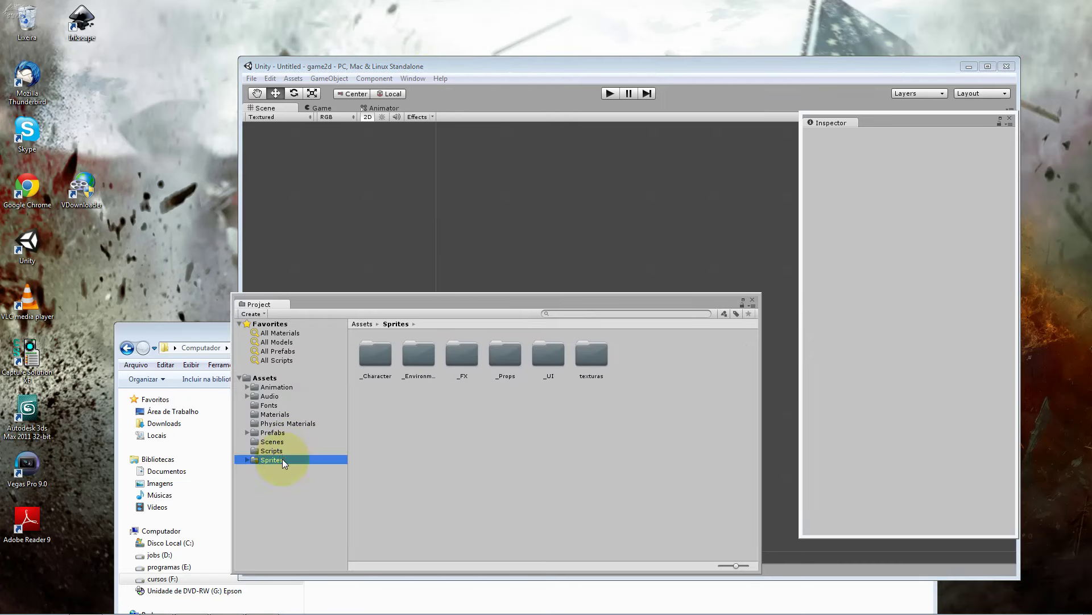
{"action": "double_click", "coordinate": [375, 354]}
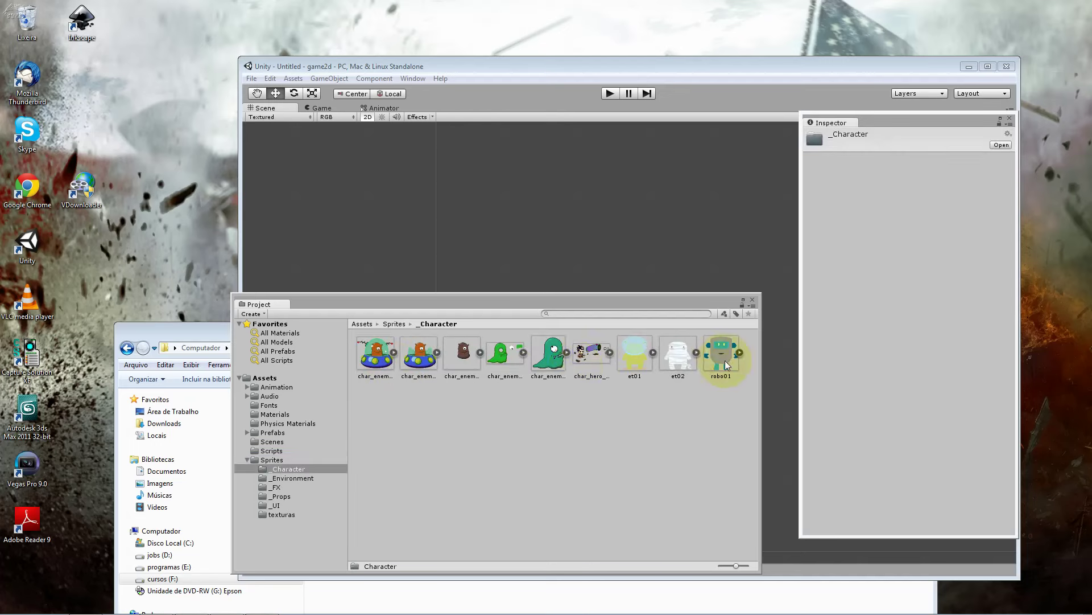
{"action": "left_click", "coordinate": [207, 337]}
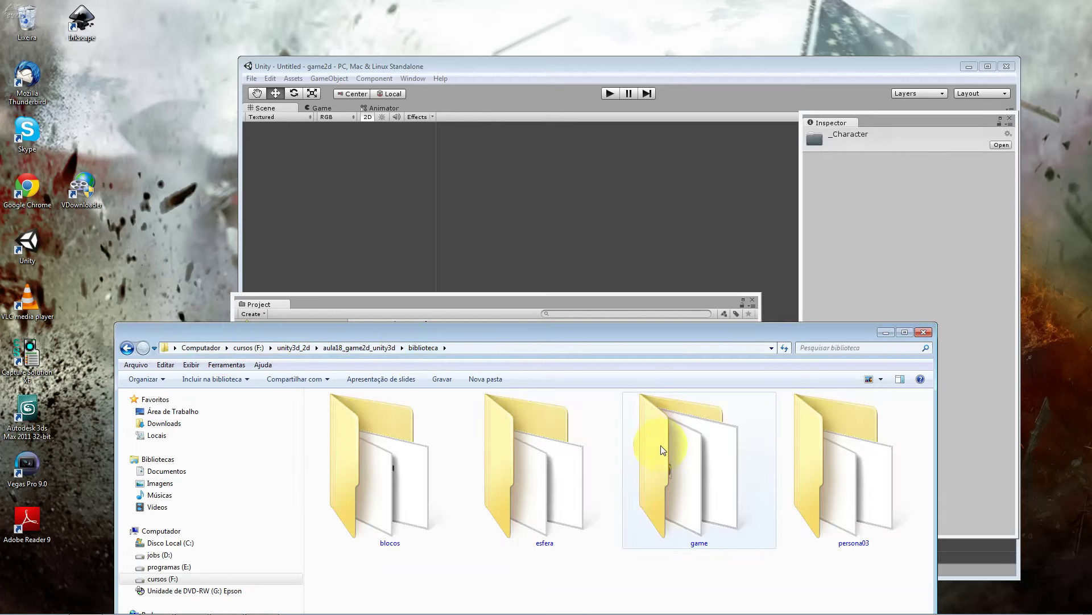
{"action": "mouse_move", "coordinate": [553, 333]}
{"action": "left_mouse_down"}
{"action": "mouse_move", "coordinate": [562, 408]}
{"action": "mouse_move", "coordinate": [570, 400]}
{"action": "left_mouse_up"}
{"action": "left_click", "coordinate": [446, 352]}
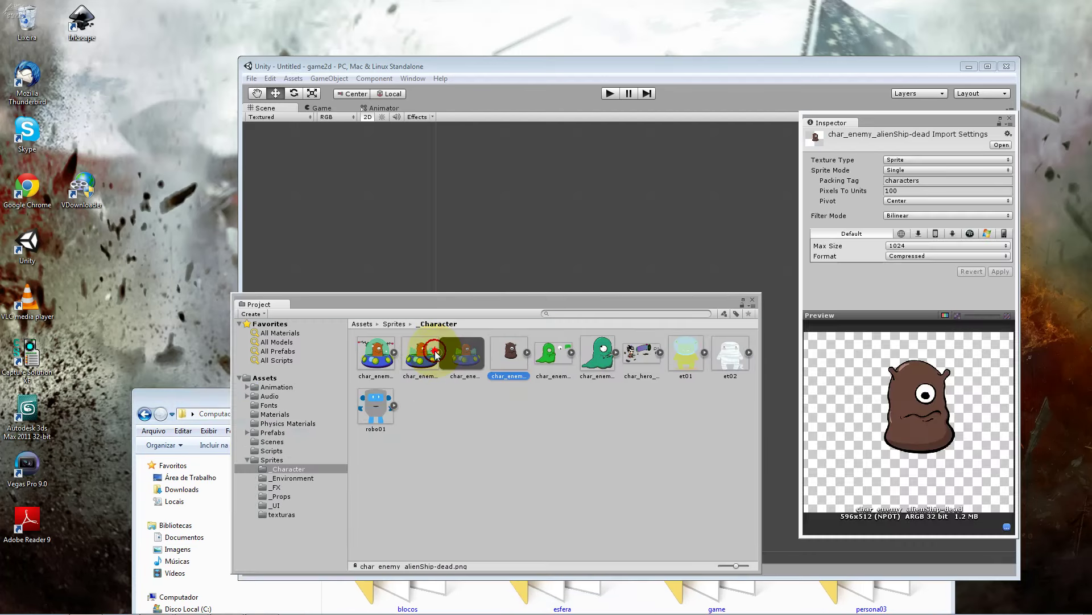
{"action": "left_click_drag", "start_coordinate": [437, 354], "coordinate": [305, 385]}
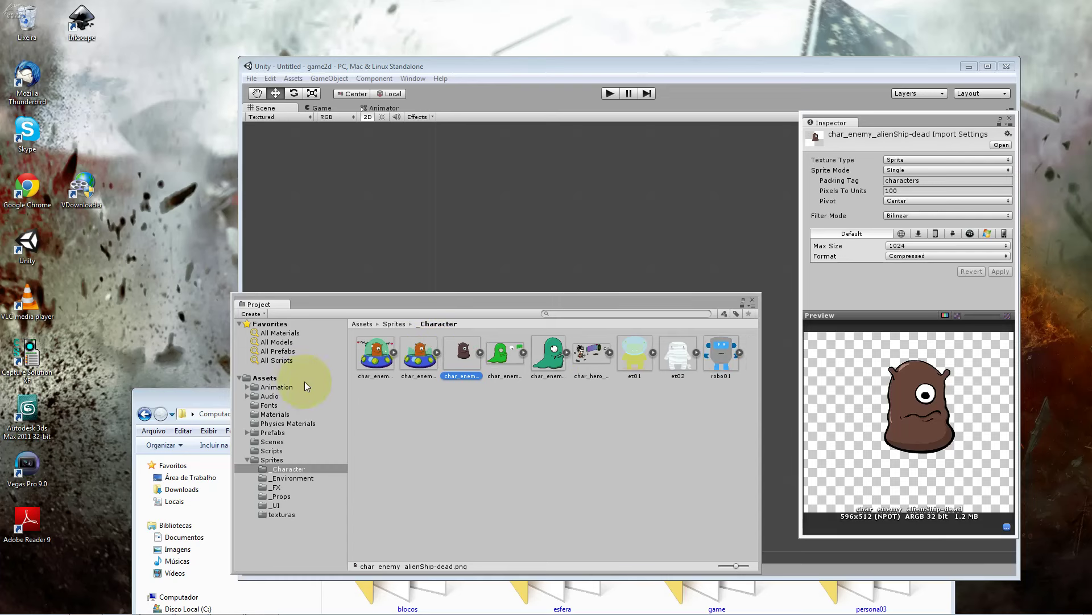
{"action": "left_click", "coordinate": [609, 351]}
{"action": "left_click", "coordinate": [613, 352]}
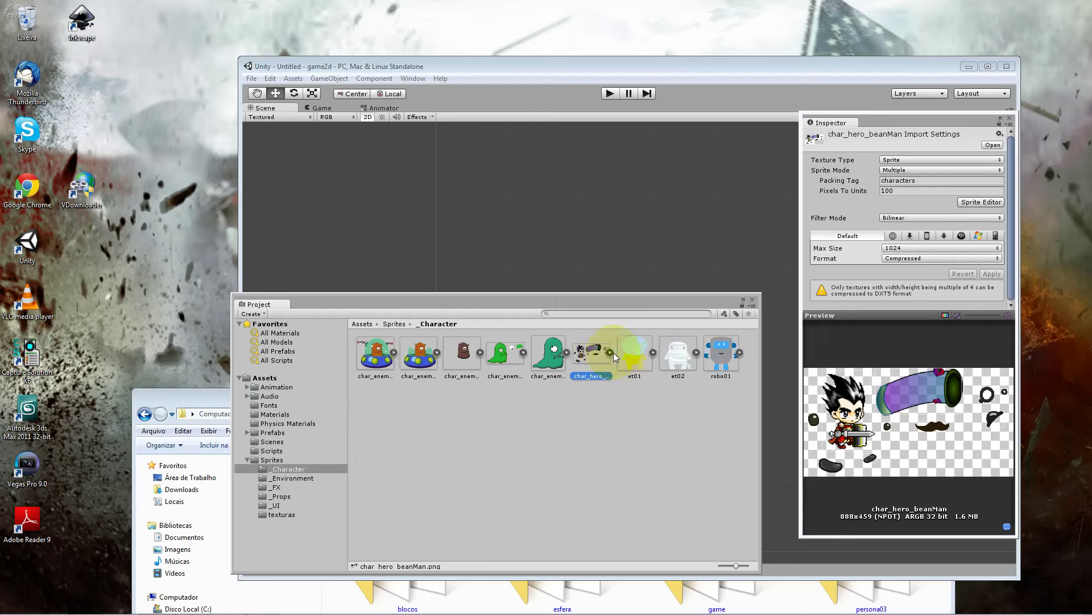
Return the Project panel to the Sprites folder.
{"action": "left_click", "coordinate": [159, 397]}
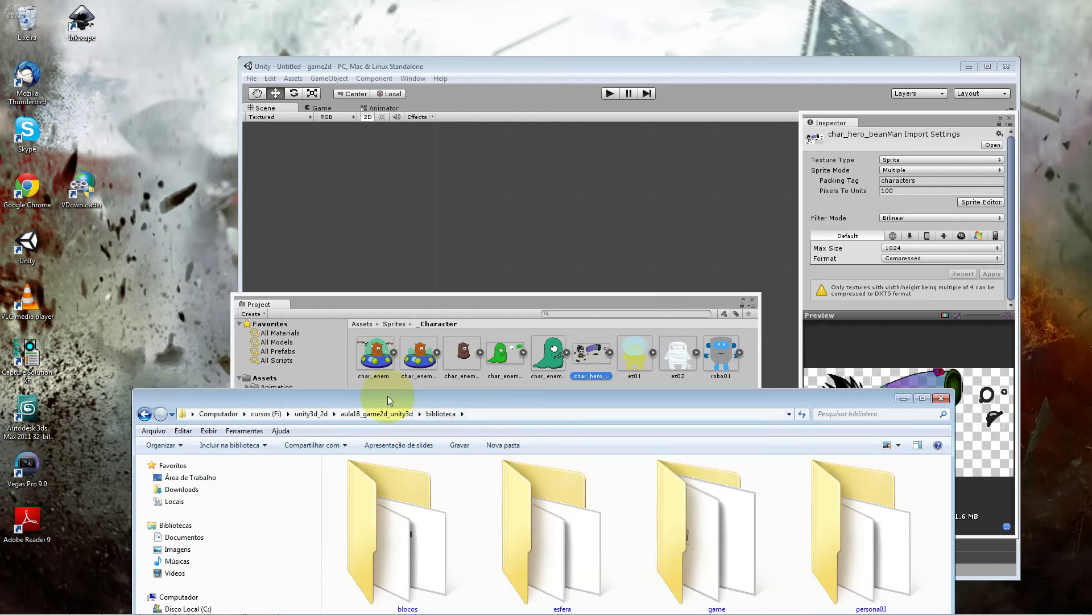
{"action": "left_click", "coordinate": [424, 305]}
{"action": "left_click", "coordinate": [269, 459]}
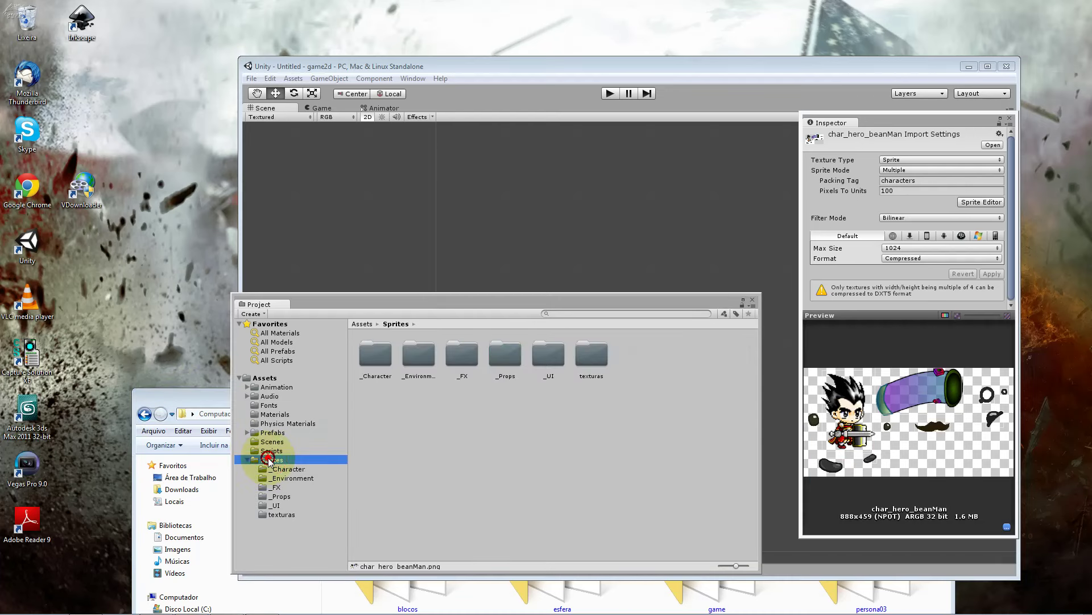
{"action": "right_click", "coordinate": [391, 414]}
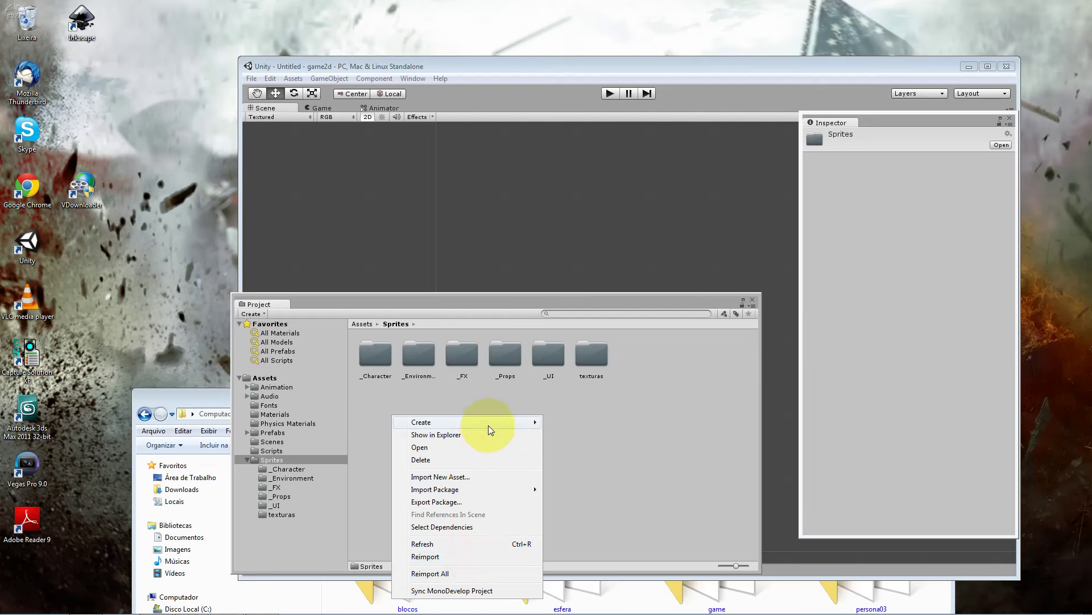
Create a folder named persona03 inside Sprites and open it.
{"action": "mouse_move", "coordinate": [489, 425]}
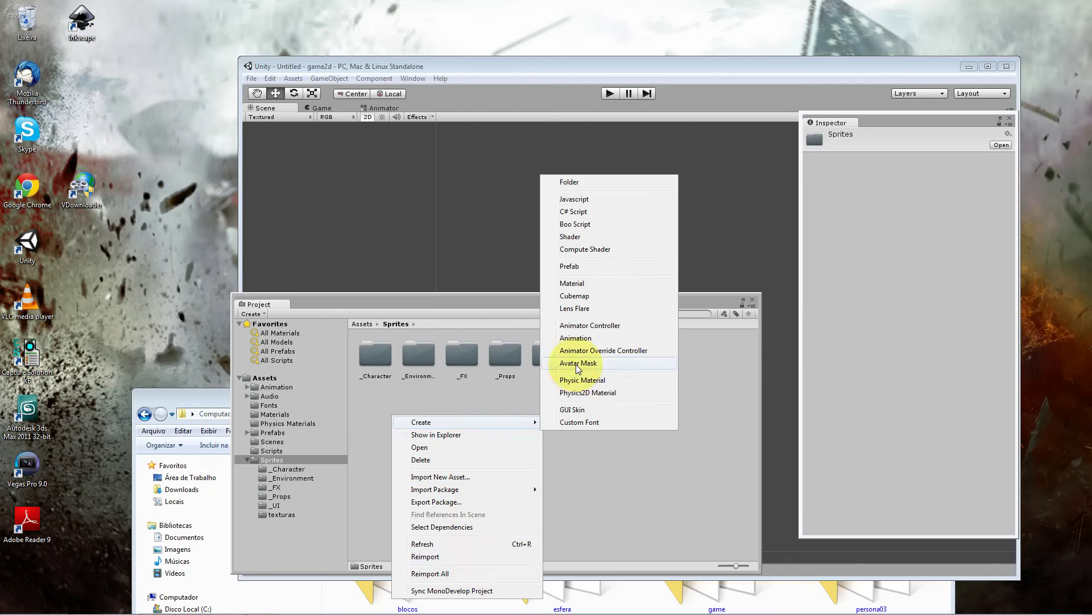
{"action": "left_click", "coordinate": [584, 182]}
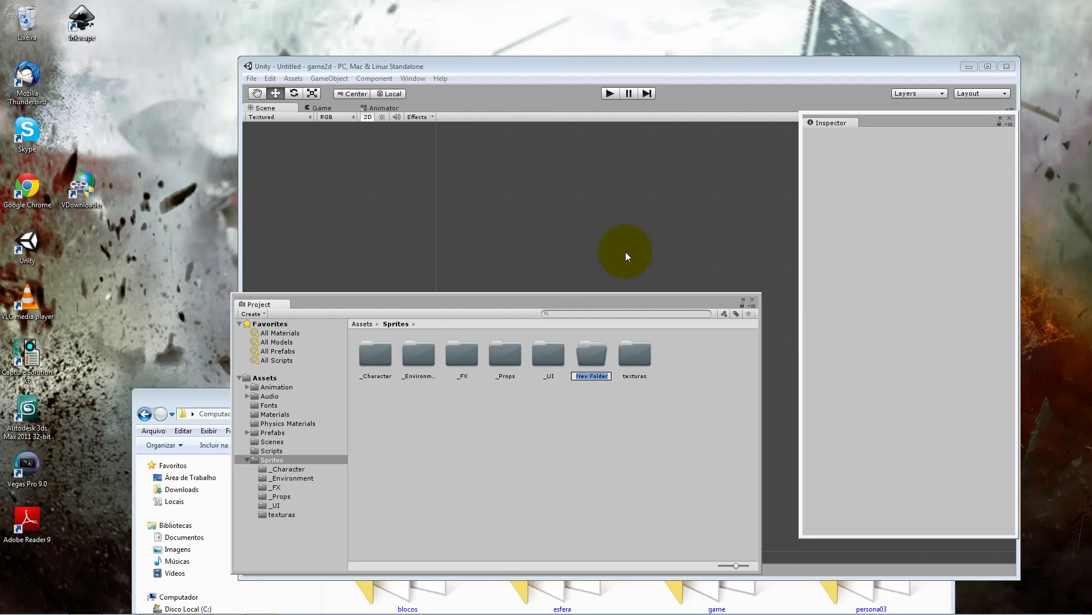
{"action": "type", "text": "pers"}
{"action": "type", "text": "ona03"}
{"action": "key", "text": "Return"}
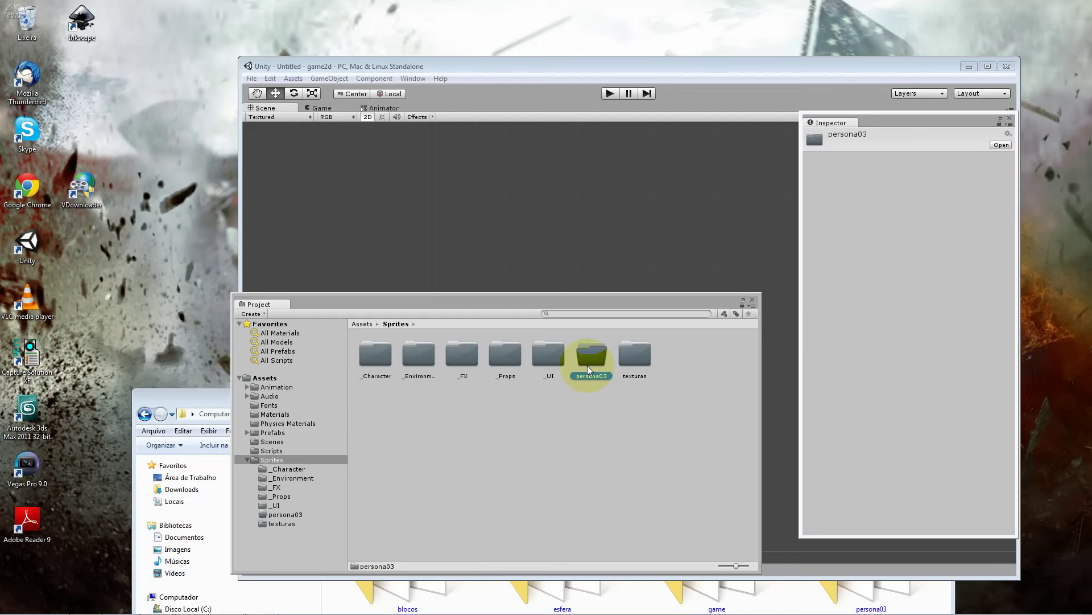
{"action": "double_click", "coordinate": [590, 371]}
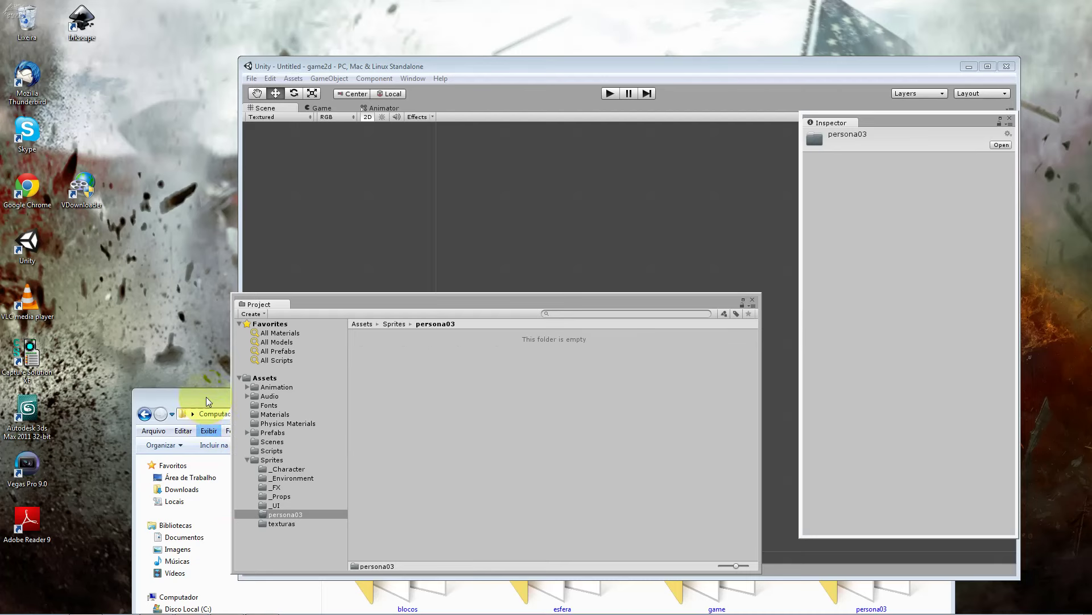
Drag every passo sprite from biblioteca\persona03 into Unity's Sprites/persona03, then go to Sprites.
{"action": "left_click", "coordinate": [202, 400]}
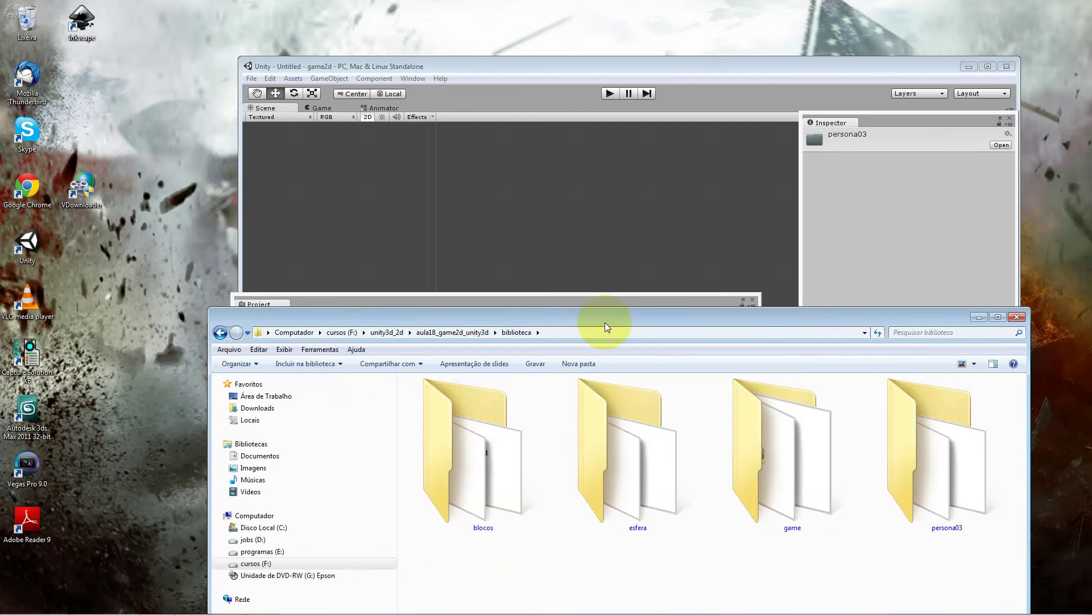
{"action": "left_click_drag", "start_coordinate": [528, 411], "coordinate": [582, 399]}
{"action": "double_click", "coordinate": [973, 560]}
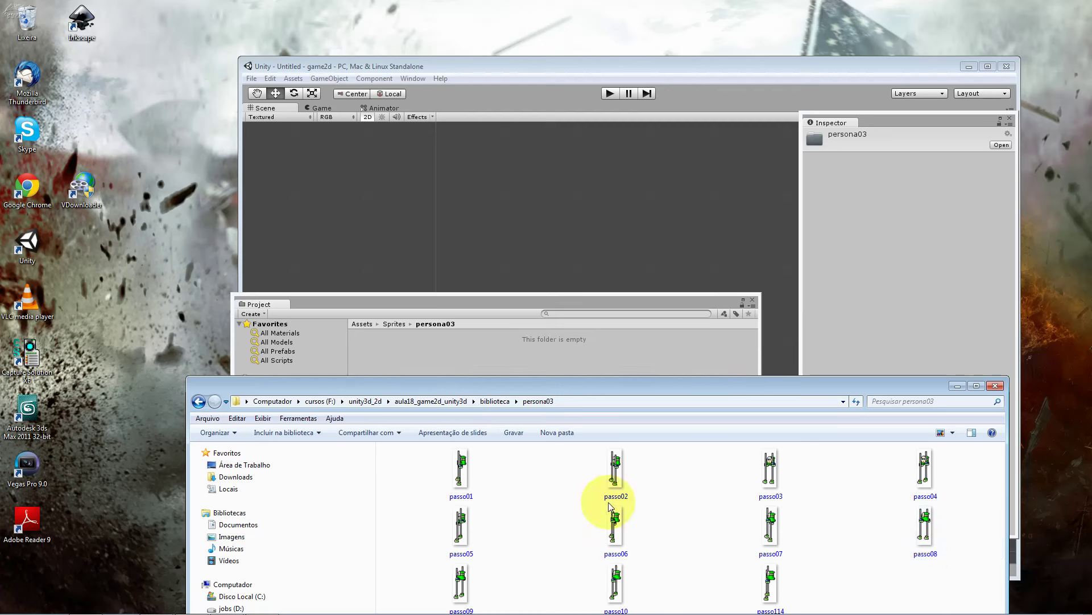
{"action": "left_click", "coordinate": [569, 482]}
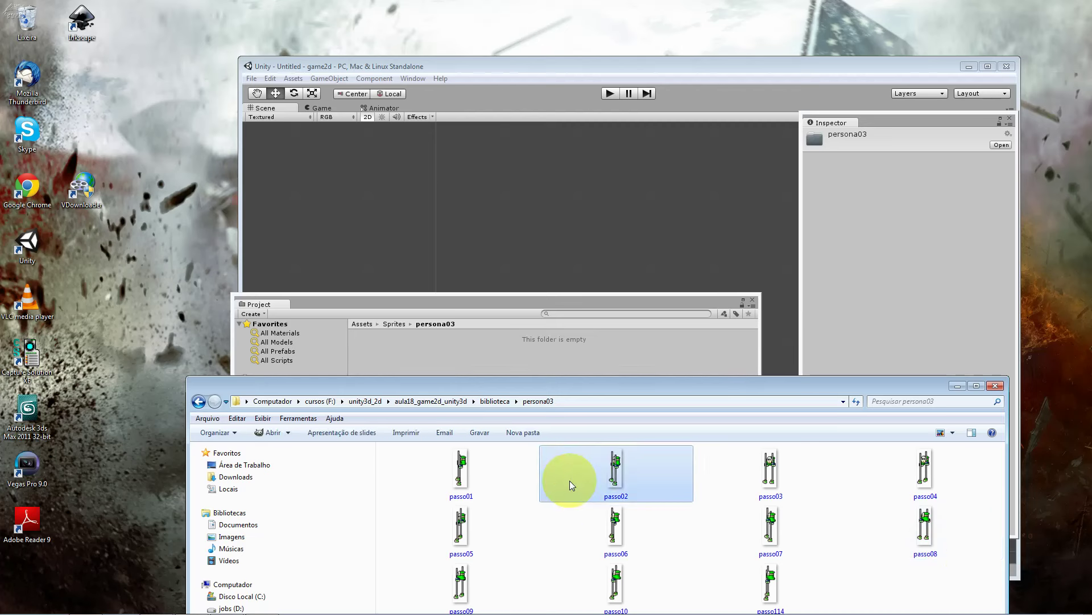
{"action": "key", "text": "ctrl+a"}
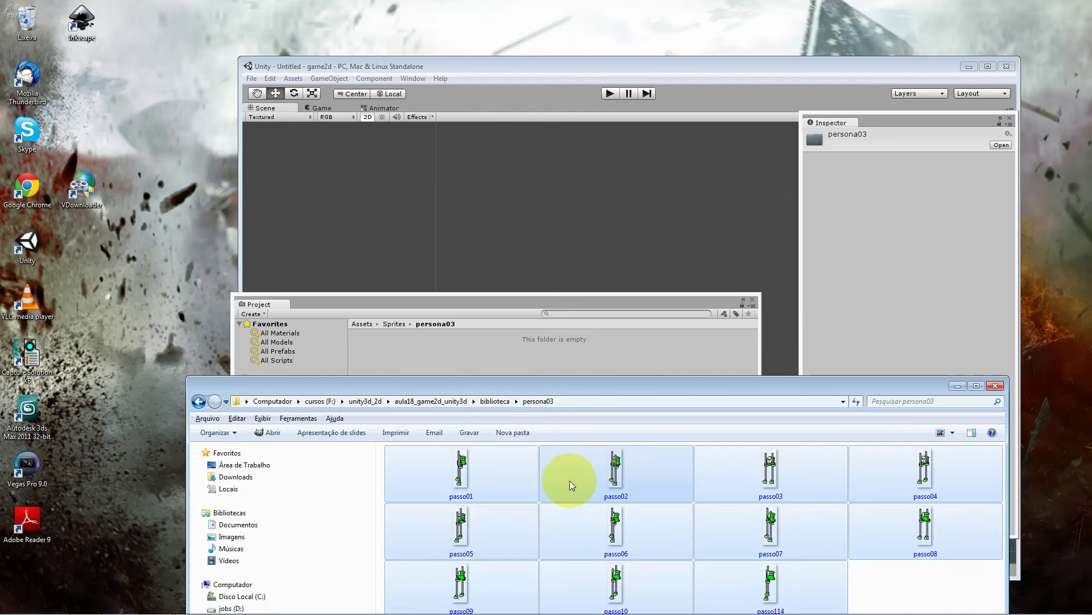
{"action": "left_click_drag", "start_coordinate": [569, 480], "coordinate": [445, 353]}
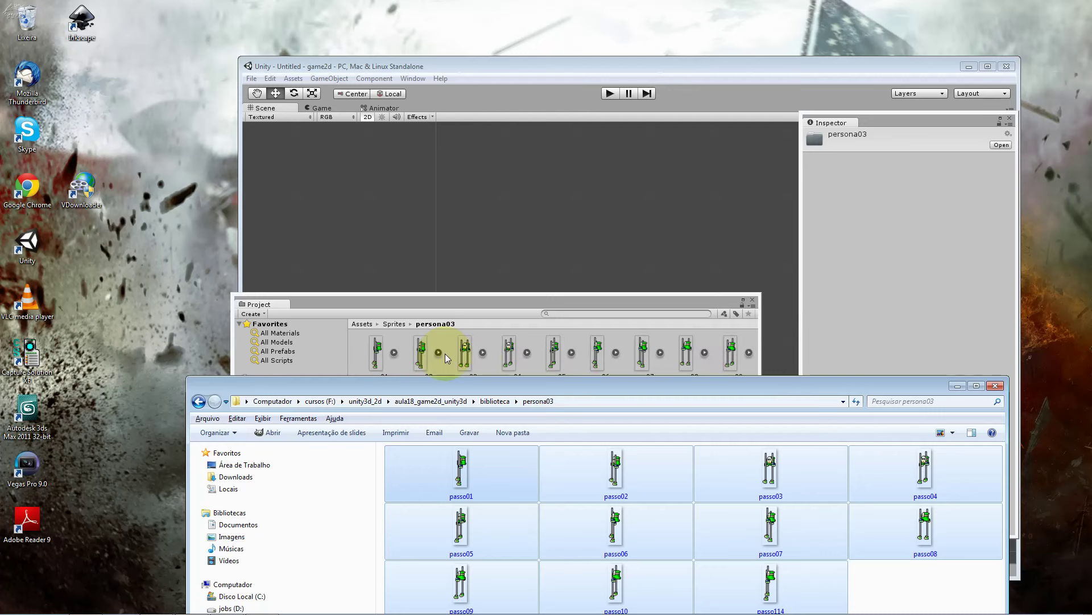
{"action": "left_click_drag", "start_coordinate": [518, 300], "coordinate": [529, 228]}
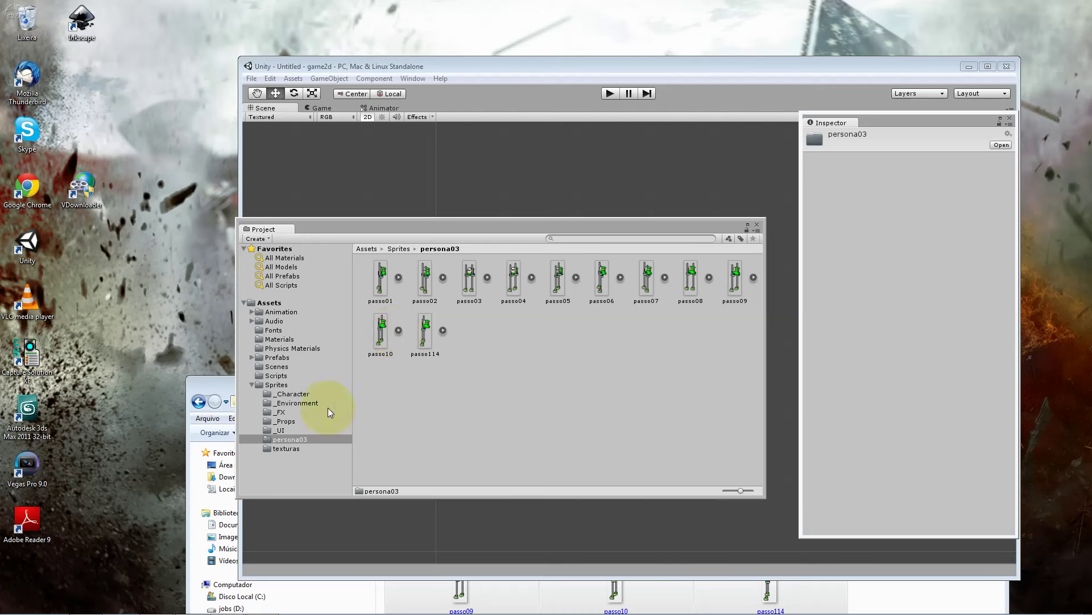
{"action": "left_click", "coordinate": [277, 384]}
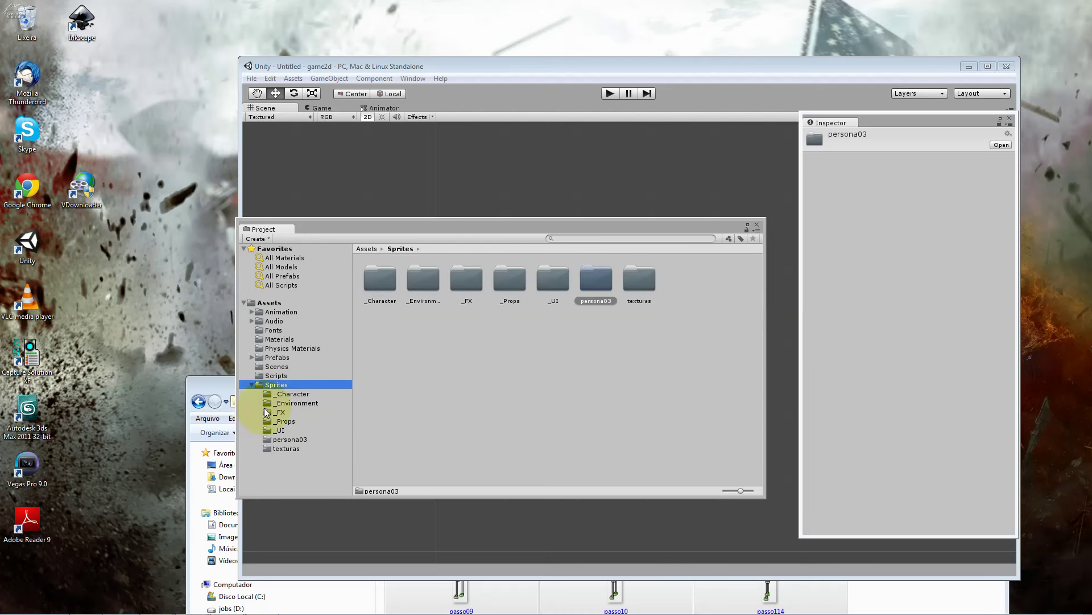
Open Sprites/texturas and expand then collapse the madeira01 sprite.
{"action": "double_click", "coordinate": [630, 284]}
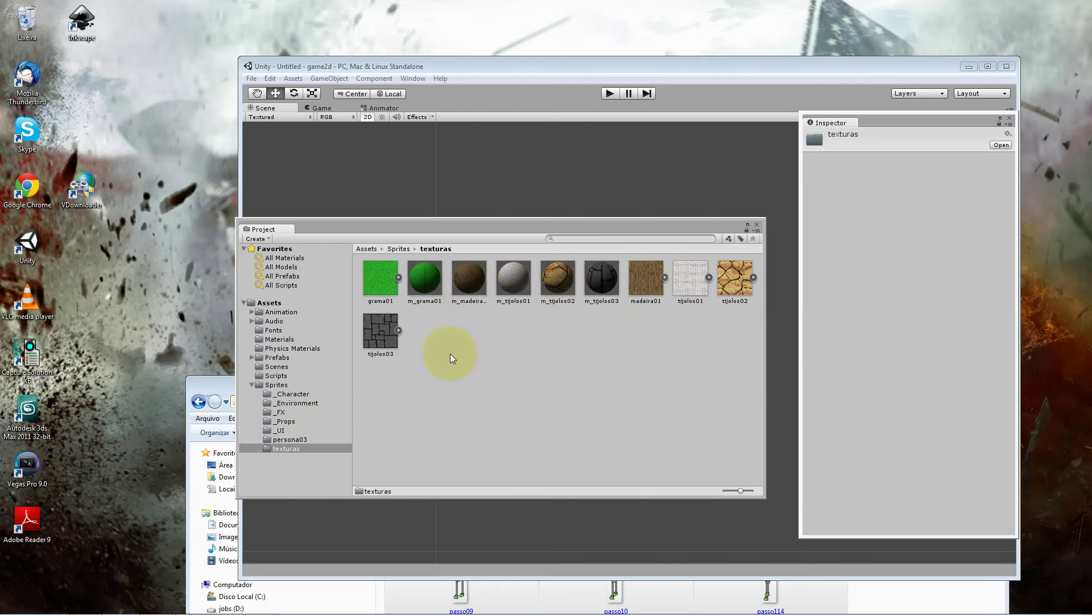
{"action": "left_click", "coordinate": [400, 332]}
{"action": "left_click", "coordinate": [399, 332]}
{"action": "left_click", "coordinate": [664, 278]}
{"action": "left_click", "coordinate": [665, 278]}
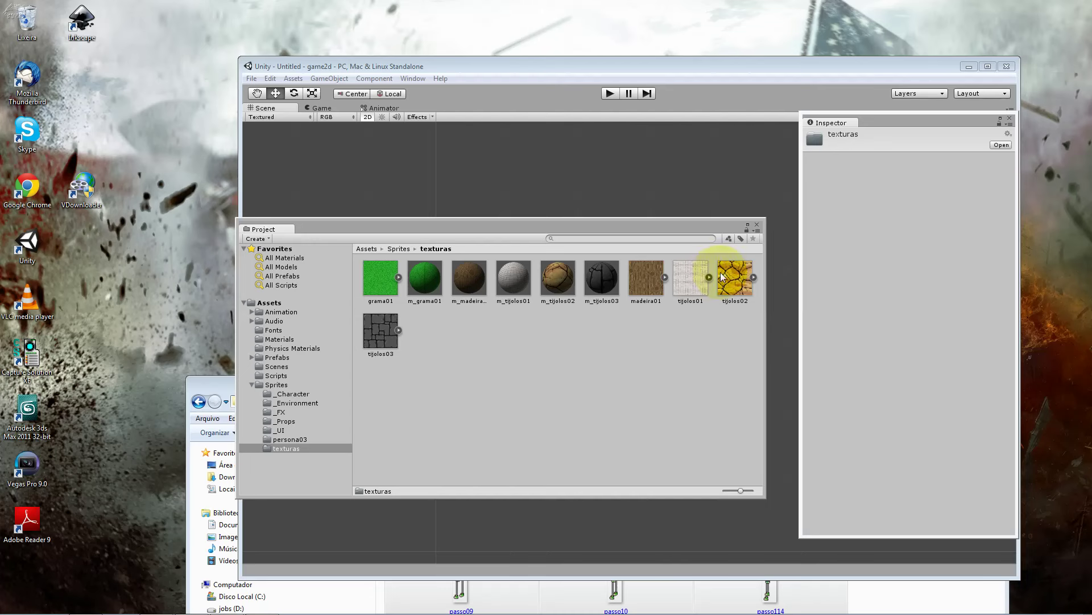
{"action": "left_click", "coordinate": [545, 346]}
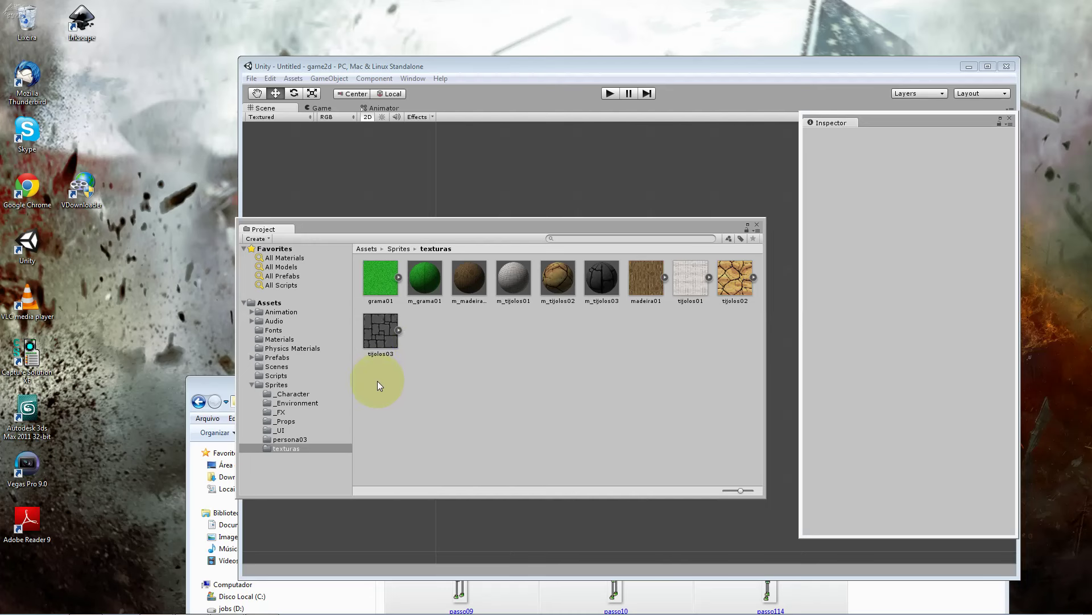
Open biblioteca\blocos in Explorer and select all eight bloco images.
{"action": "left_click", "coordinate": [209, 391]}
{"action": "left_click", "coordinate": [493, 402]}
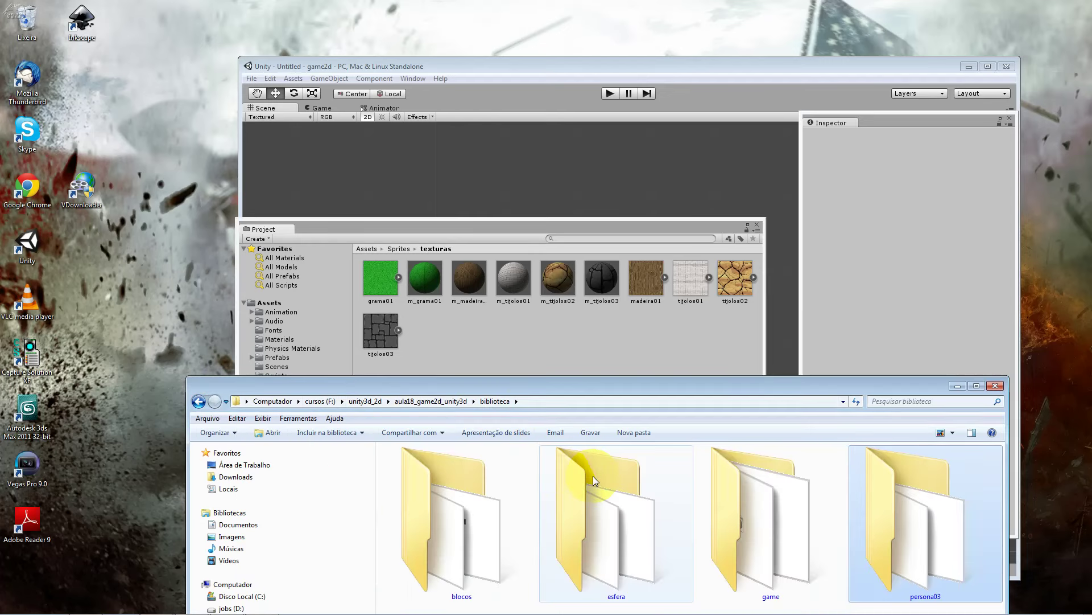
{"action": "double_click", "coordinate": [431, 478]}
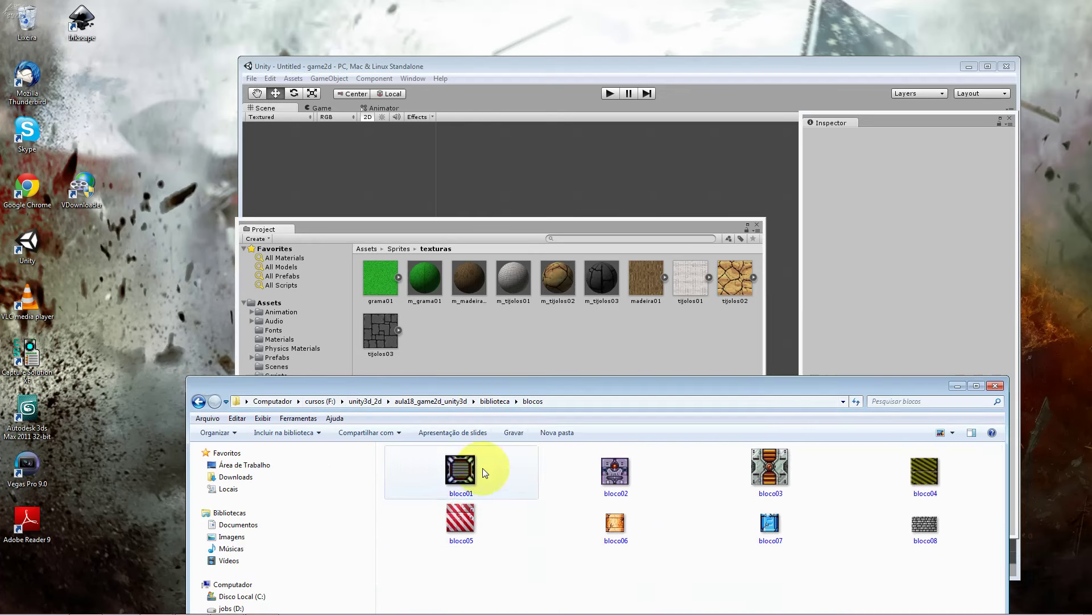
{"action": "left_click_drag", "start_coordinate": [451, 568], "coordinate": [939, 471]}
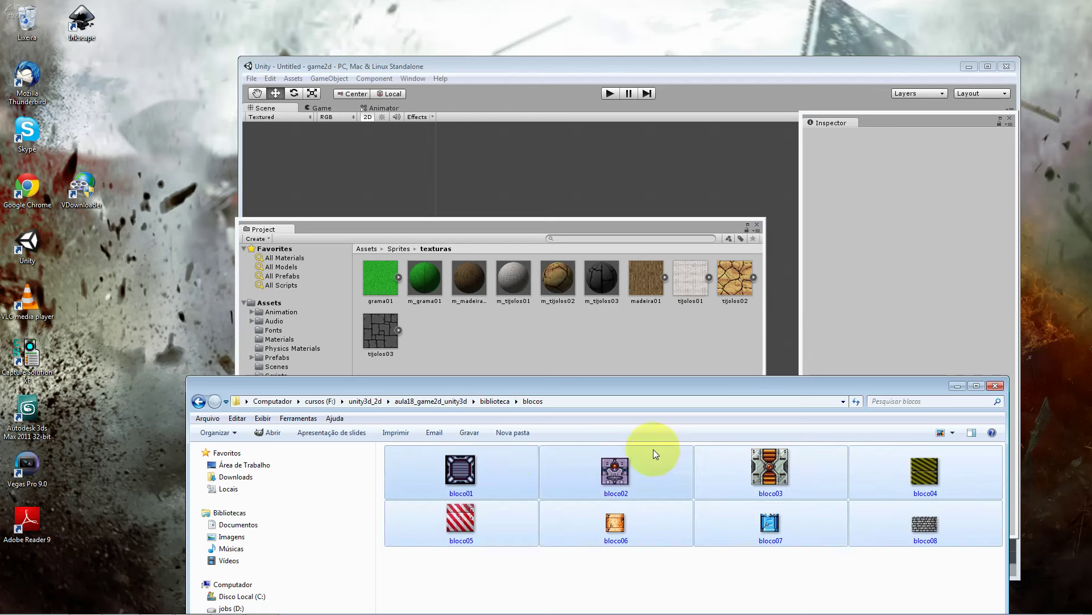
{"action": "left_click_drag", "start_coordinate": [615, 475], "coordinate": [578, 412]}
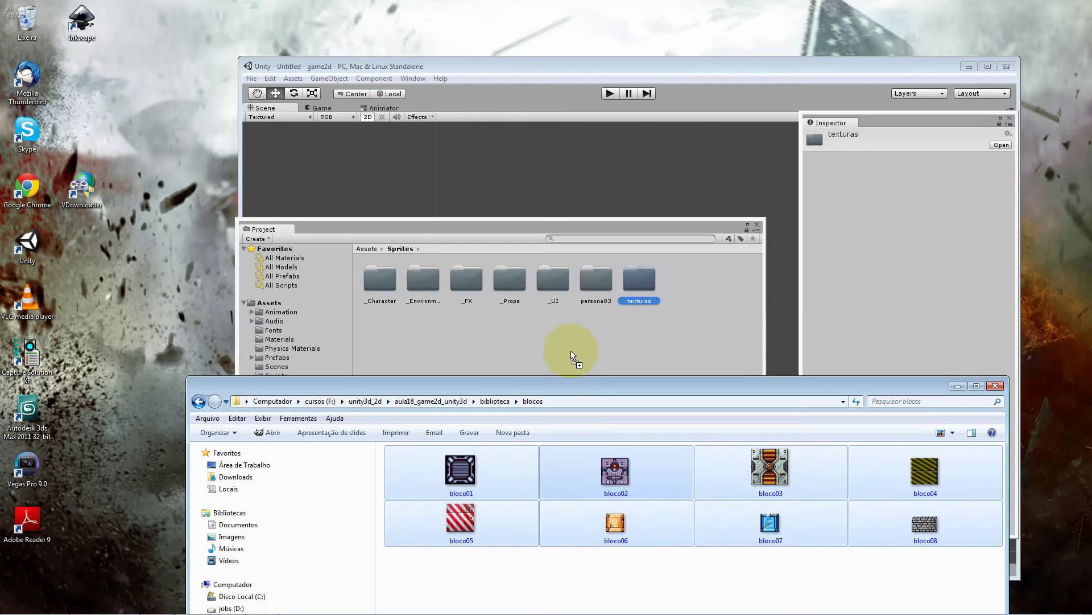
{"action": "double_click", "coordinate": [640, 279]}
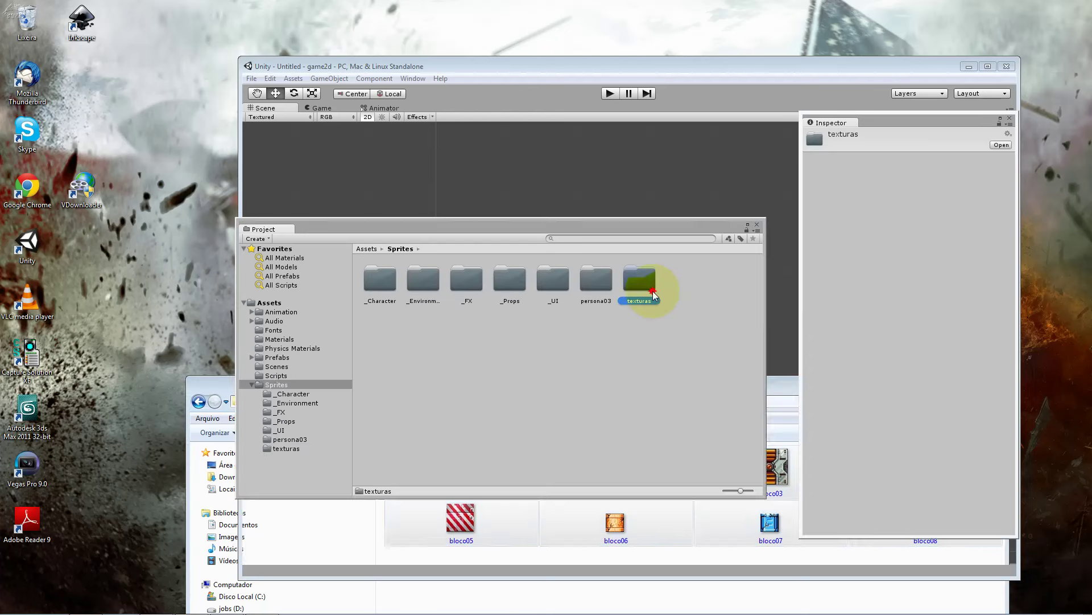
Import bloco01–bloco08 into the texturas folder and close the file browser.
{"action": "left_click", "coordinate": [378, 588]}
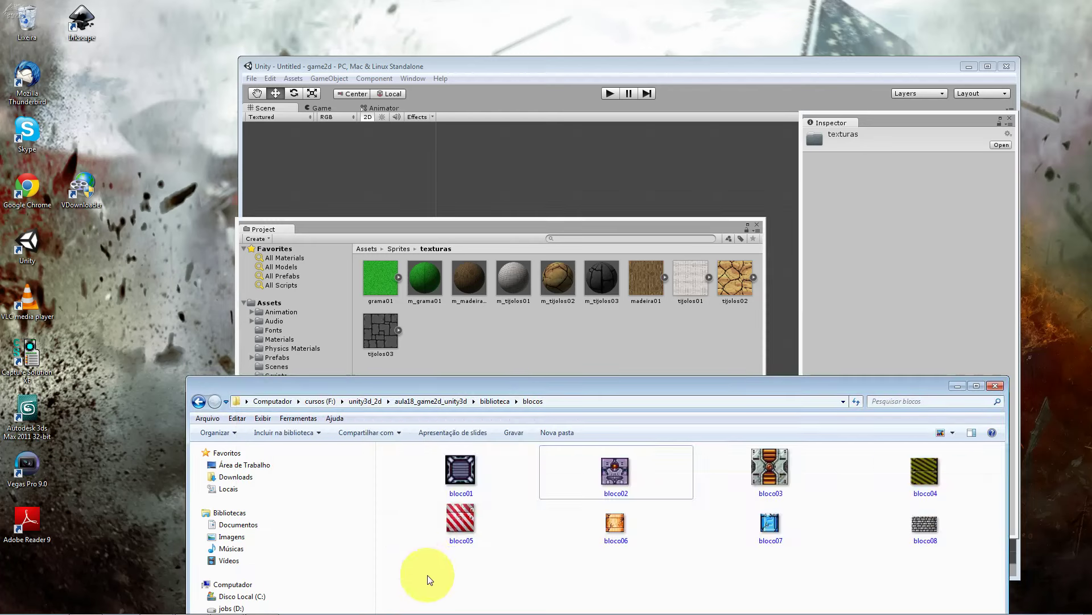
{"action": "left_click_drag", "start_coordinate": [428, 575], "coordinate": [922, 453]}
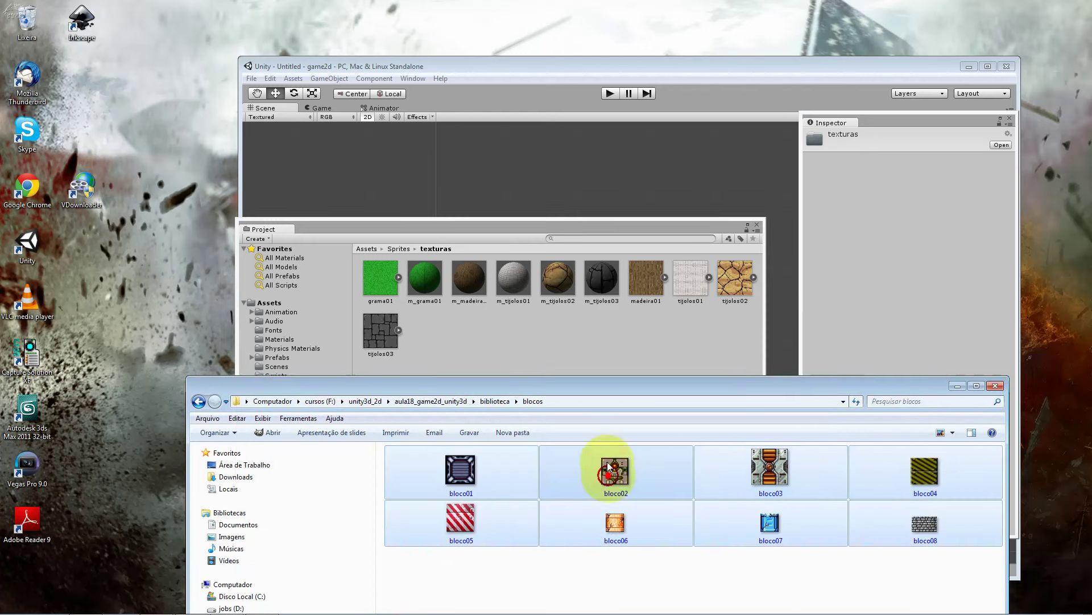
{"action": "left_click_drag", "start_coordinate": [700, 459], "coordinate": [587, 348]}
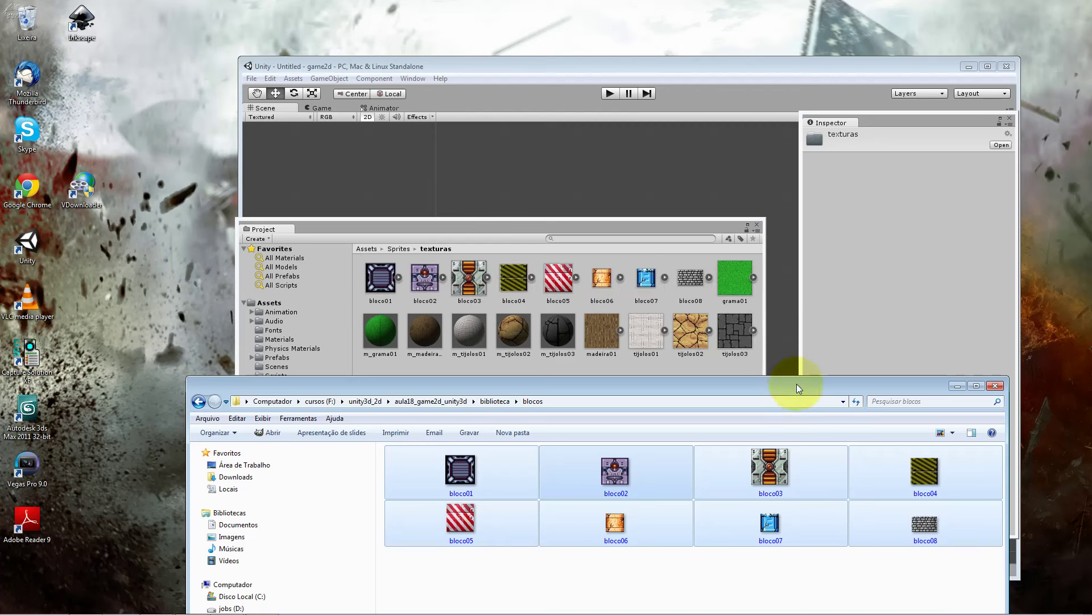
{"action": "left_click", "coordinate": [495, 401]}
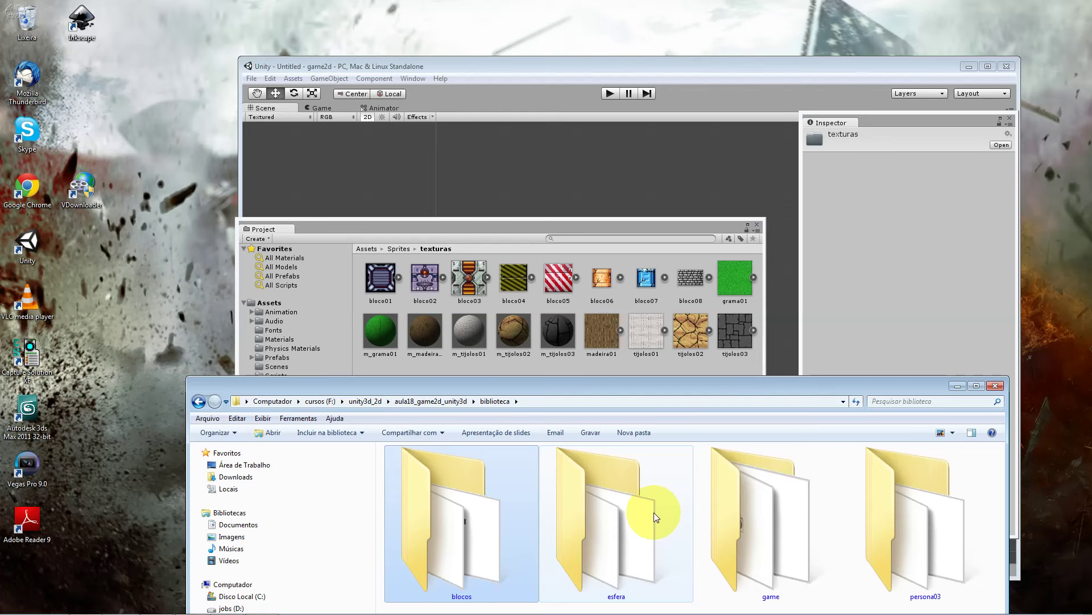
{"action": "left_click", "coordinate": [996, 386]}
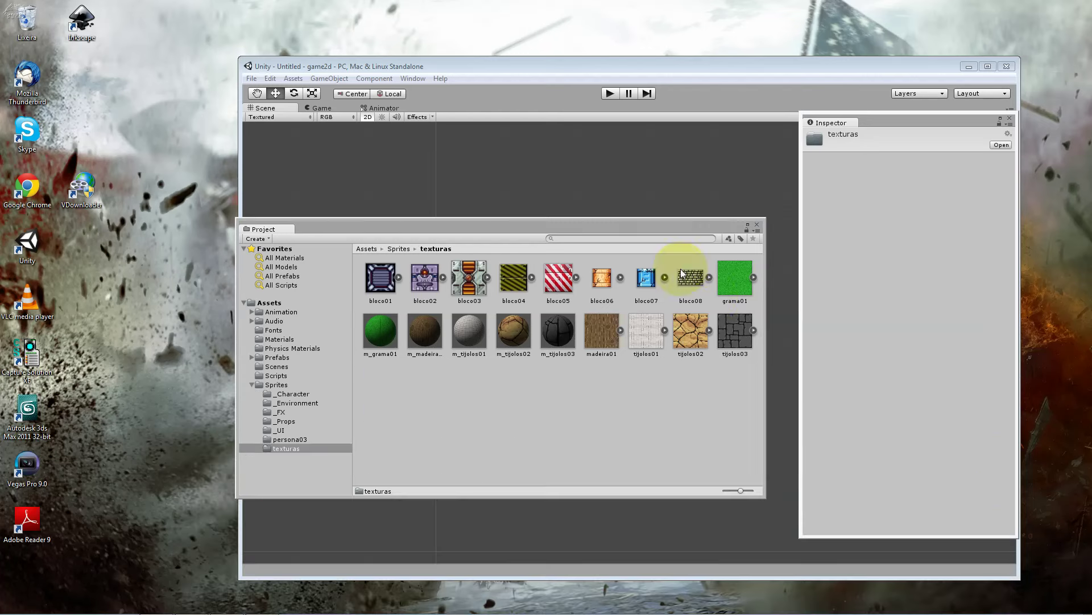
Dock the Project panel at the lower left, with the Scene view left in 2D mode.
{"action": "left_click_drag", "start_coordinate": [599, 229], "coordinate": [766, 268]}
{"action": "left_click", "coordinate": [251, 78]}
{"action": "left_click", "coordinate": [264, 93]}
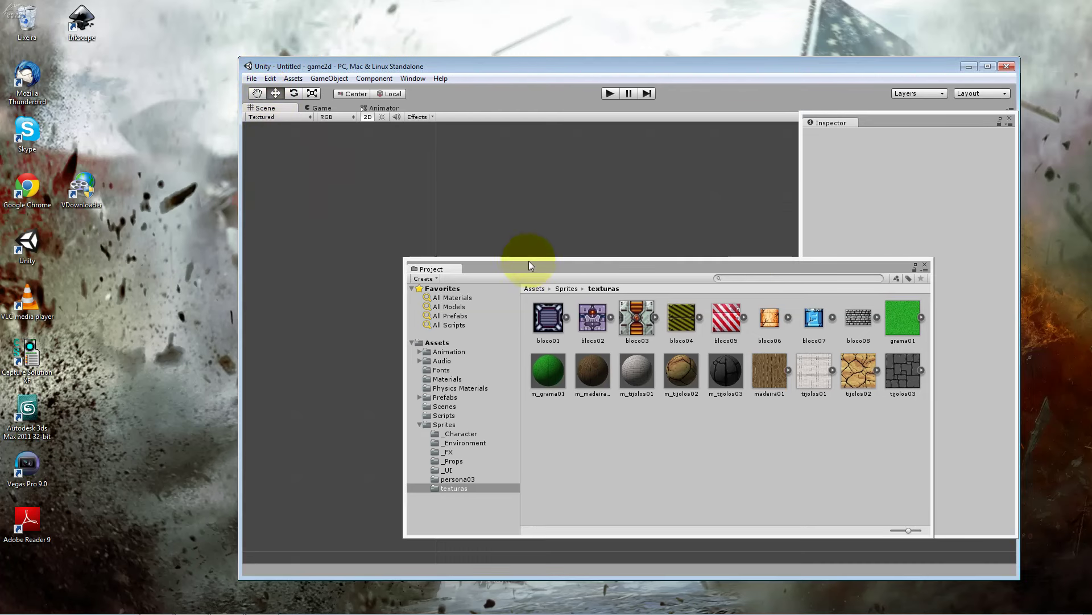
{"action": "left_click", "coordinate": [367, 117]}
{"action": "left_click", "coordinate": [368, 117]}
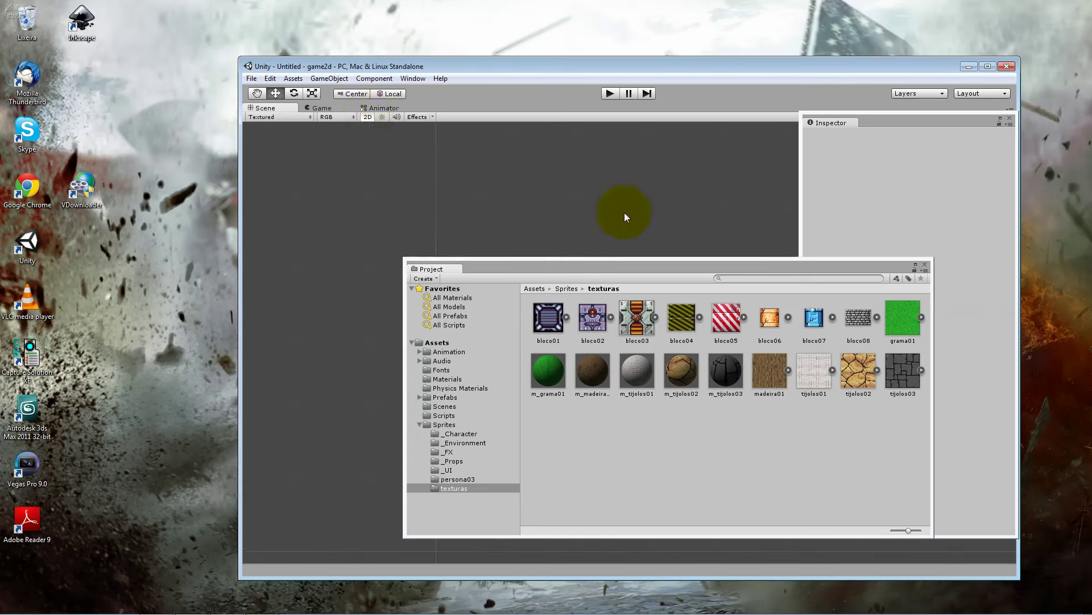
{"action": "left_click_drag", "start_coordinate": [617, 266], "coordinate": [244, 288]}
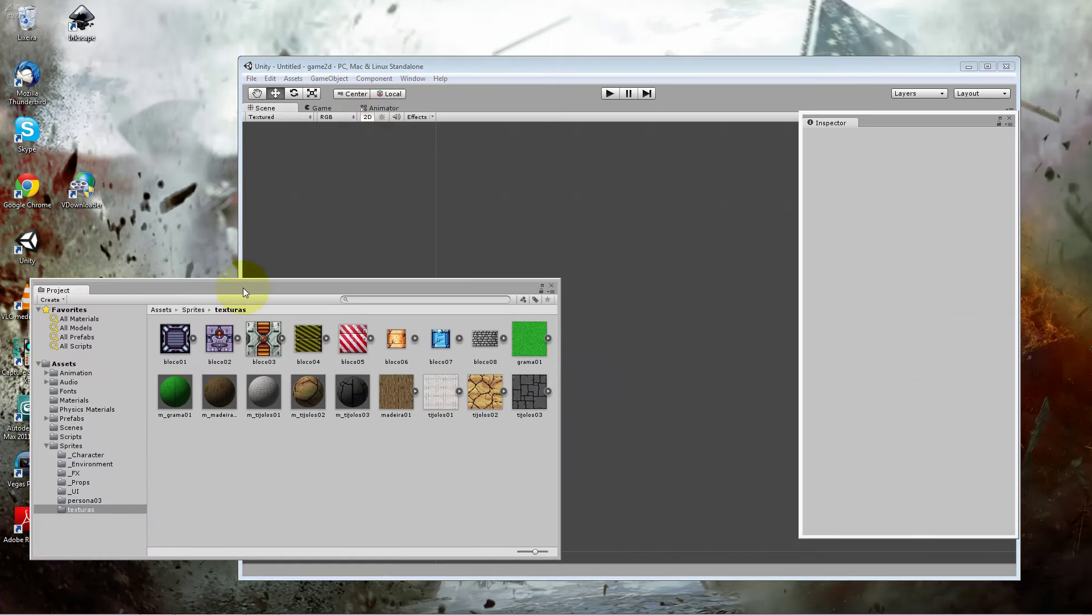
{"action": "left_click", "coordinate": [329, 78]}
{"action": "left_click", "coordinate": [336, 68]}
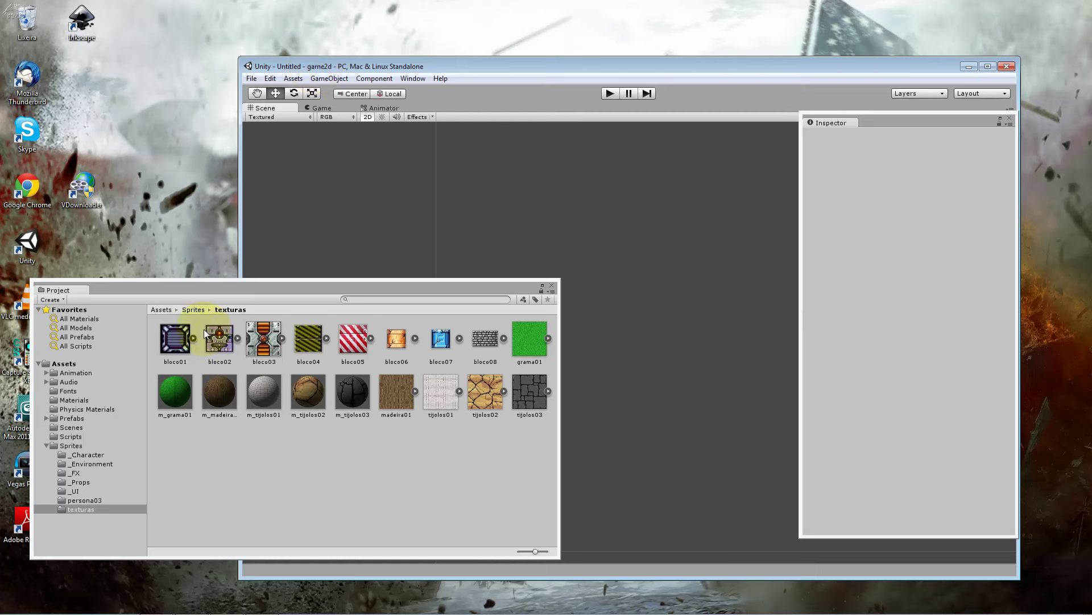
Review the Sprite import settings of bloco01, bloco03, bloco04, bloco06 and bloco08.
{"action": "left_click", "coordinate": [182, 349]}
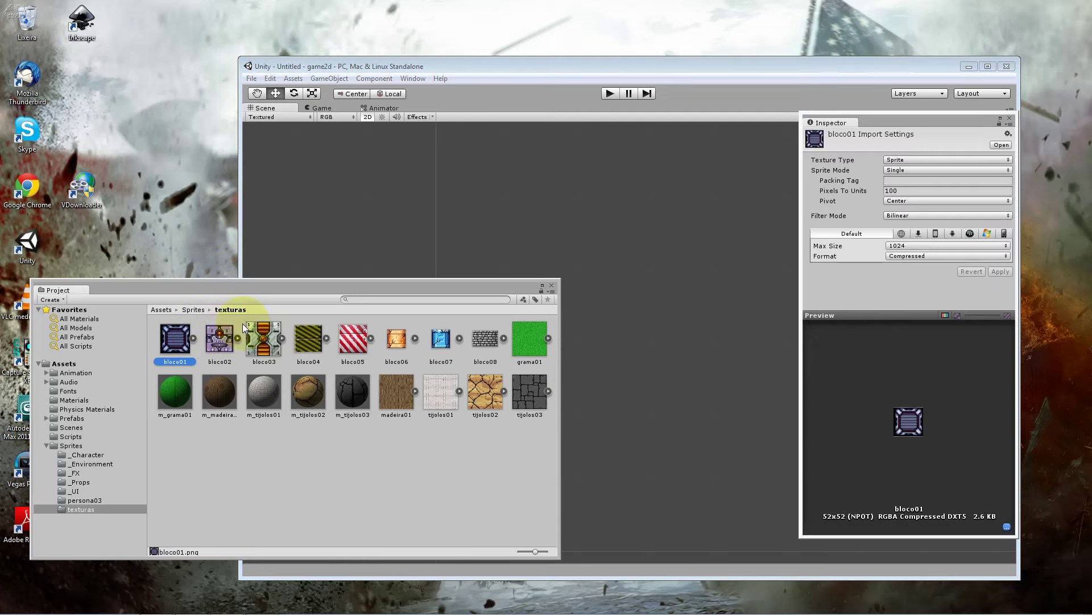
{"action": "left_click", "coordinate": [255, 343]}
{"action": "left_click", "coordinate": [298, 340]}
{"action": "left_click", "coordinate": [396, 343]}
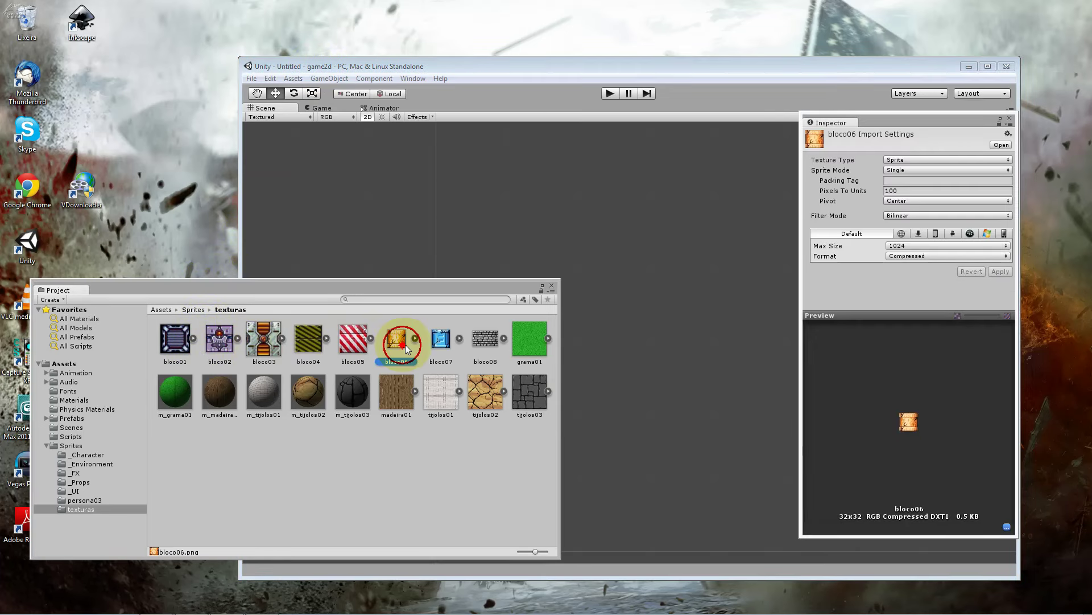
{"action": "left_click", "coordinate": [528, 342]}
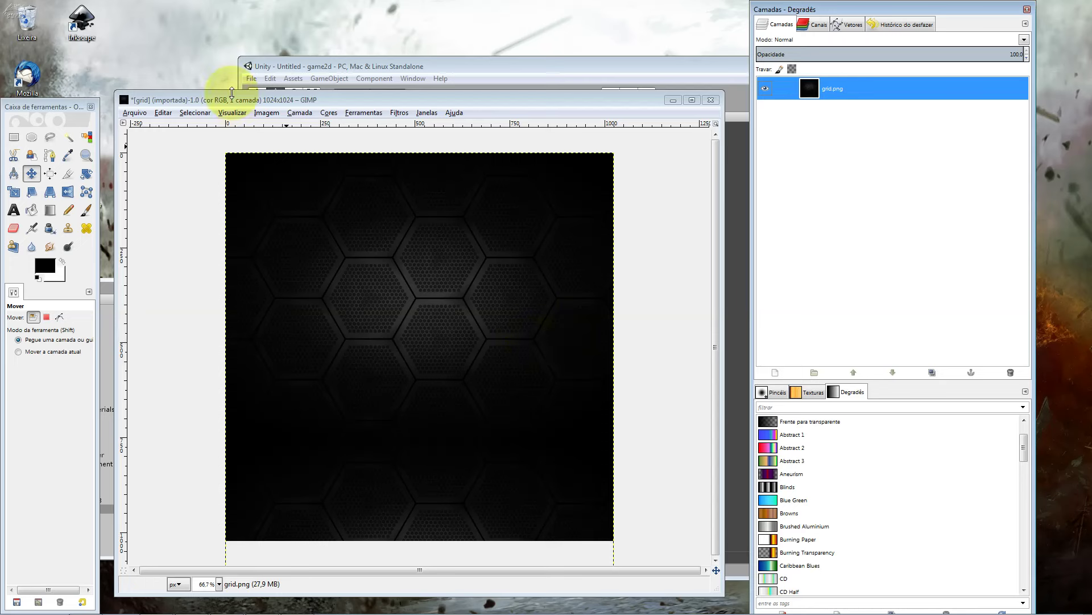
Overwrite grid.png with the hexagon image, close it discarding changes, and quit GIMP.
{"action": "left_click", "coordinate": [134, 117]}
{"action": "left_click", "coordinate": [220, 250]}
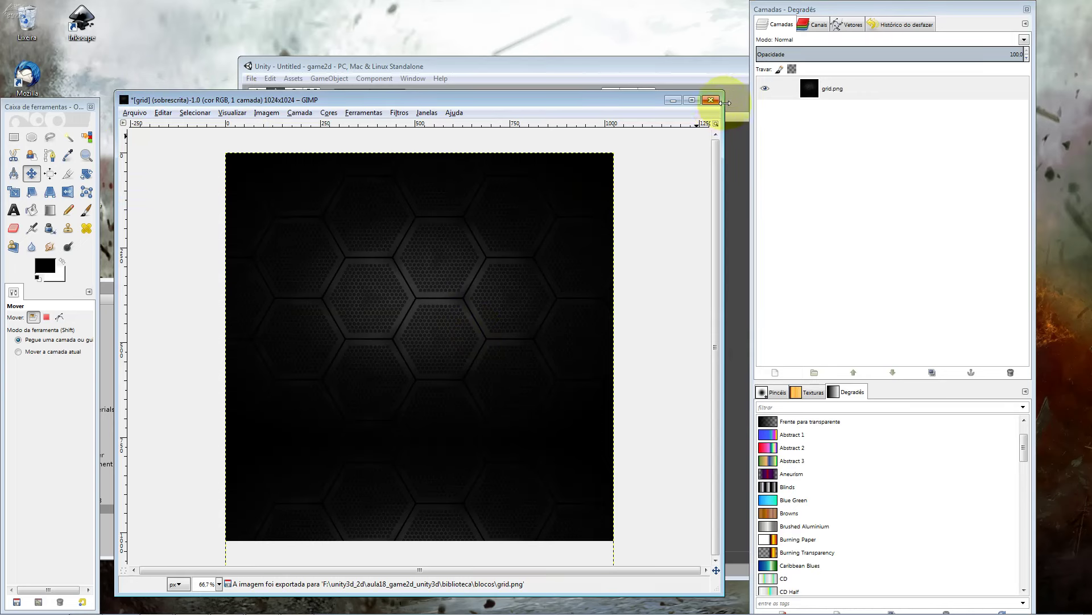
{"action": "left_click", "coordinate": [711, 99]}
{"action": "left_click", "coordinate": [415, 408]}
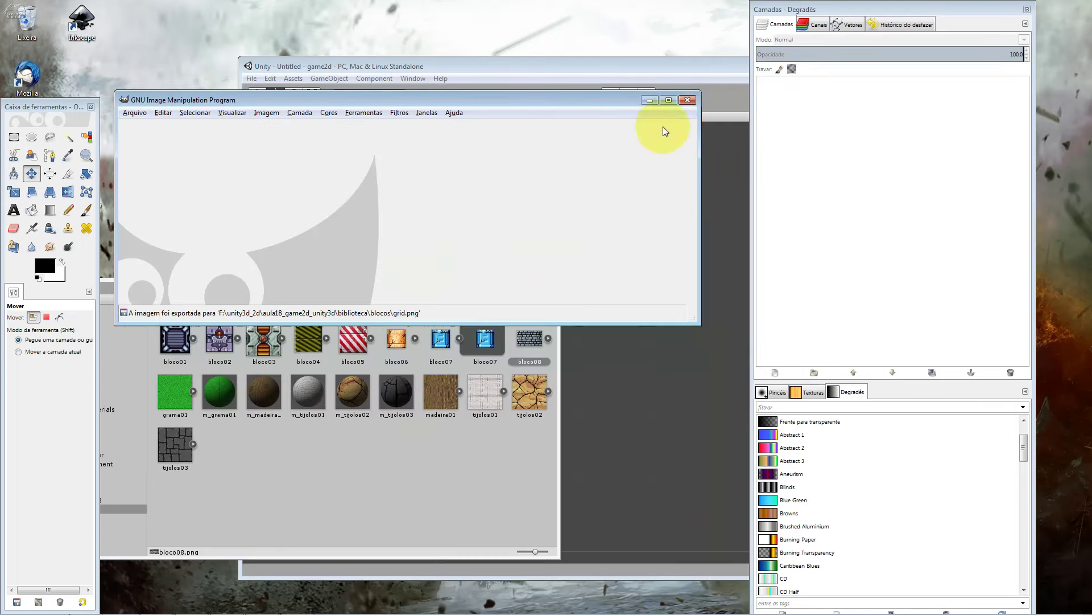
{"action": "left_click", "coordinate": [687, 100]}
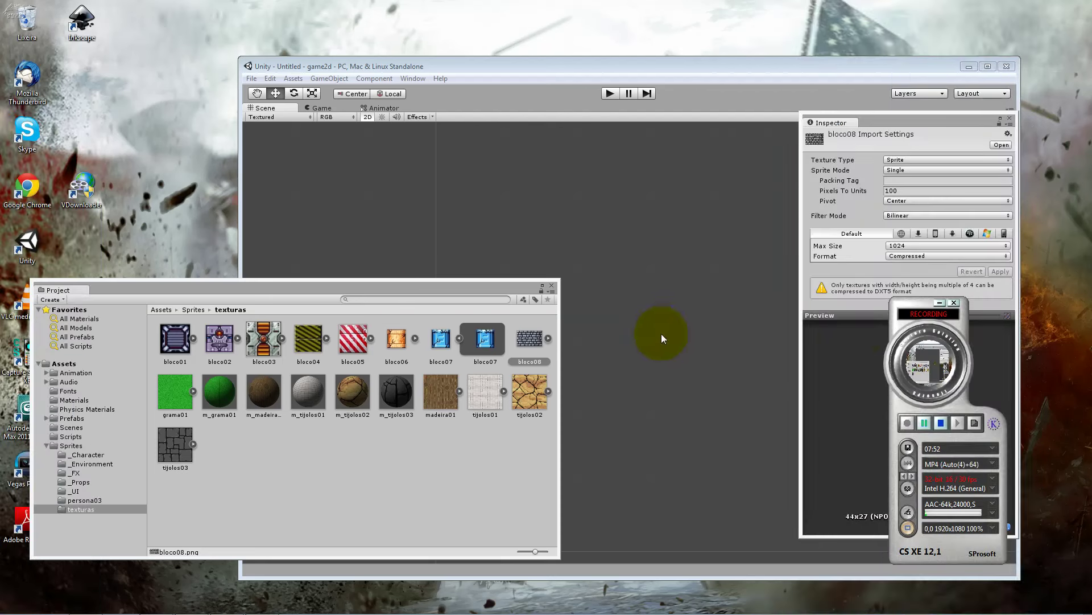
Copy grid.png from biblioteca's blocos folder into Unity's Sprites/texturas folder and open texturas.
{"action": "left_click", "coordinate": [315, 454]}
{"action": "right_click", "coordinate": [315, 454]}
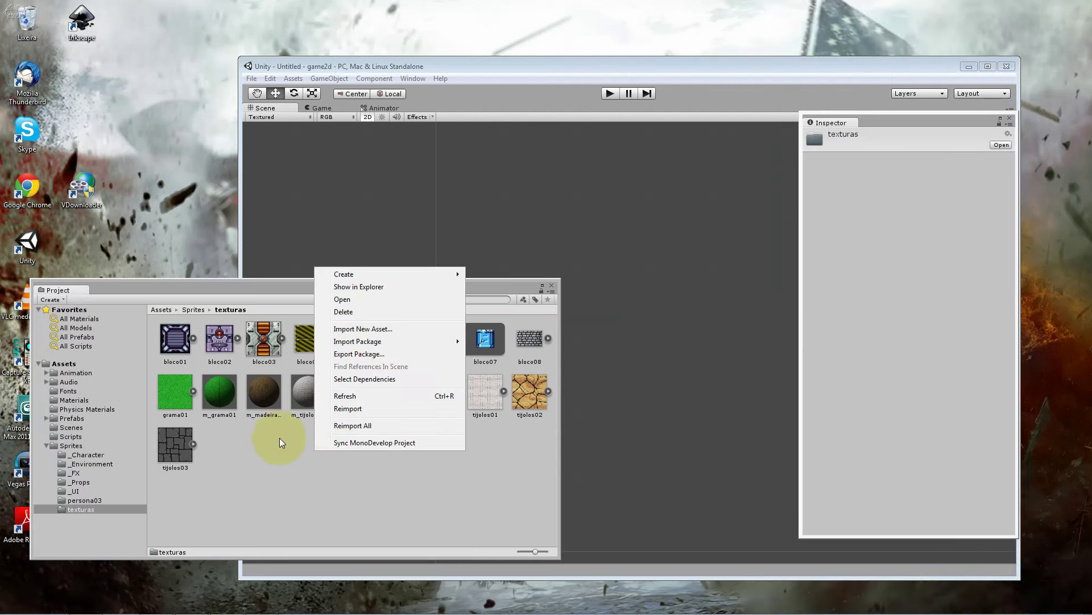
{"action": "left_click", "coordinate": [275, 457]}
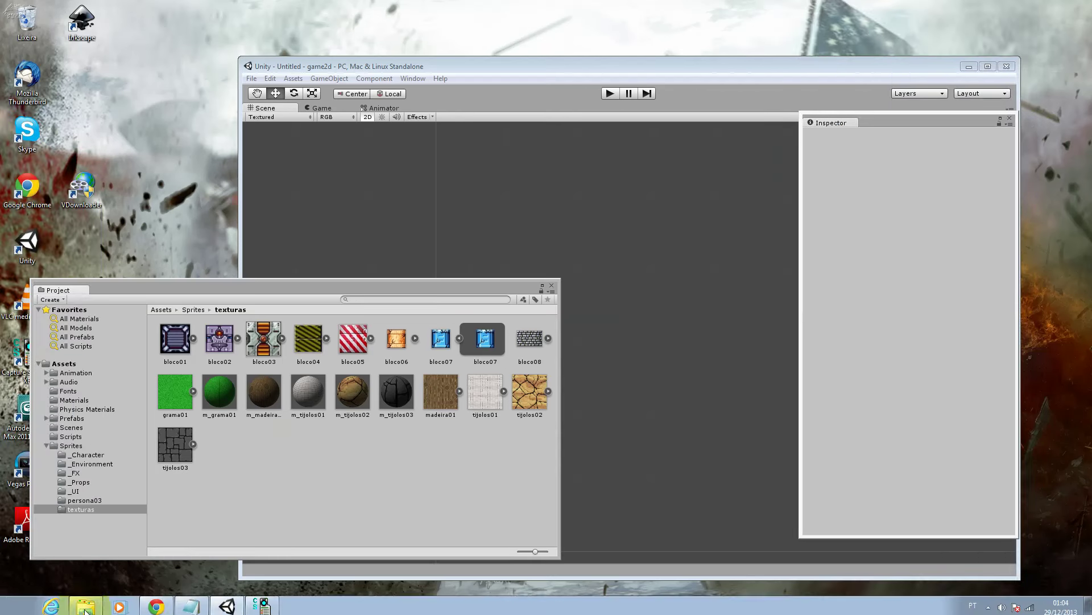
{"action": "left_click", "coordinate": [86, 607]}
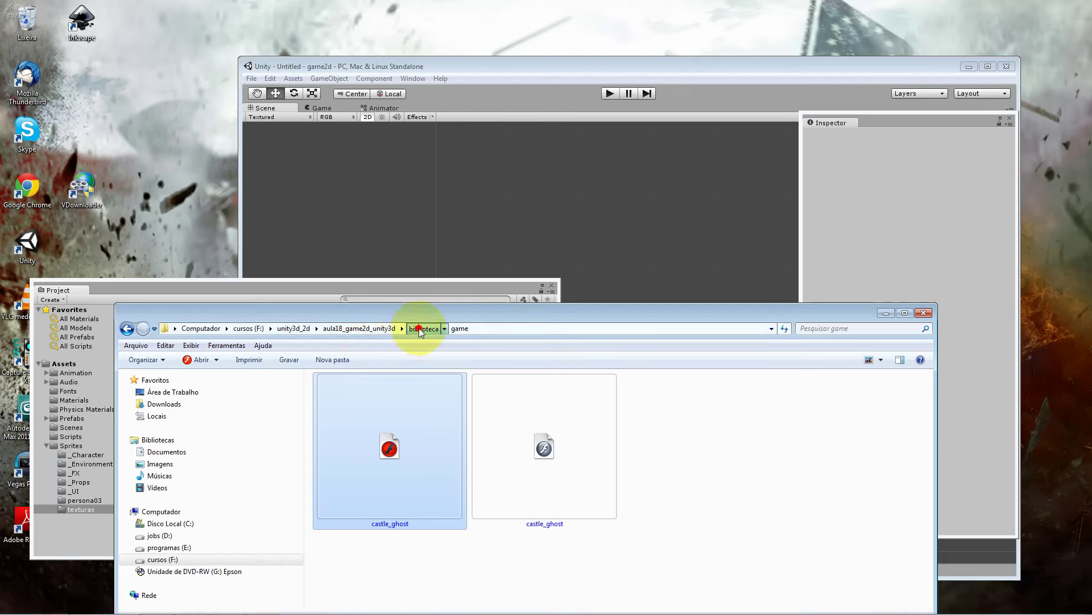
{"action": "left_click", "coordinate": [422, 328]}
{"action": "double_click", "coordinate": [407, 445]}
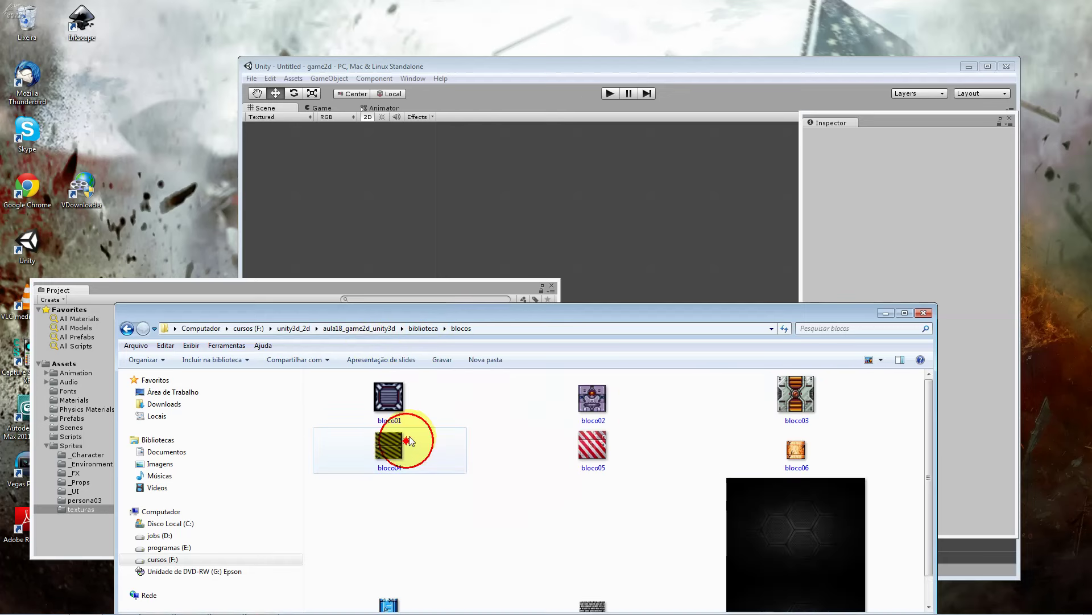
{"action": "left_click_drag", "start_coordinate": [589, 318], "coordinate": [748, 388]}
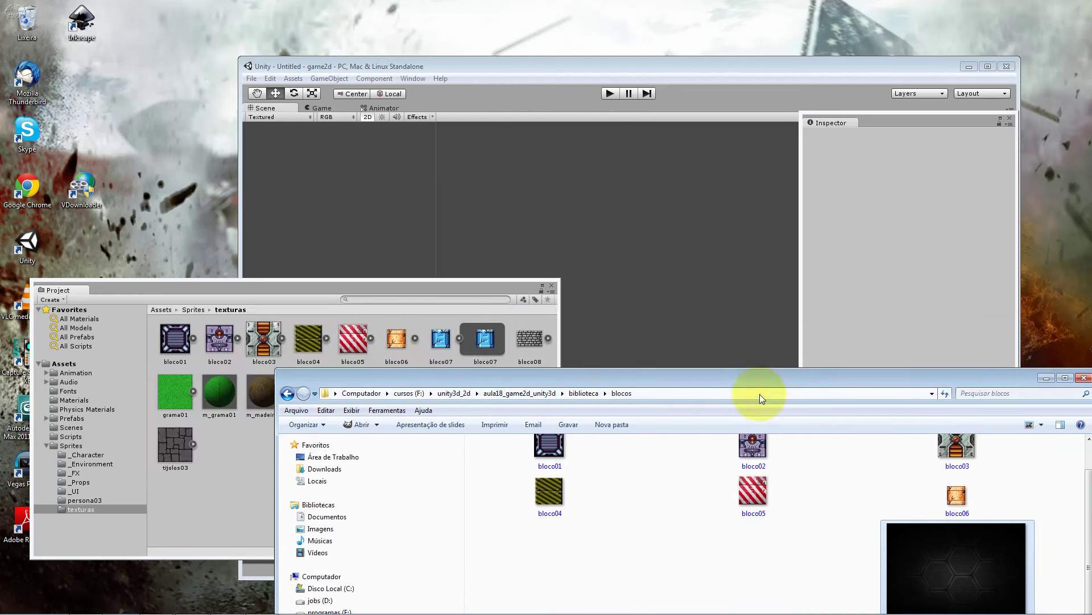
{"action": "mouse_move", "coordinate": [583, 504]}
{"action": "left_mouse_down"}
{"action": "mouse_move", "coordinate": [250, 480]}
{"action": "mouse_move", "coordinate": [427, 345]}
{"action": "left_mouse_up"}
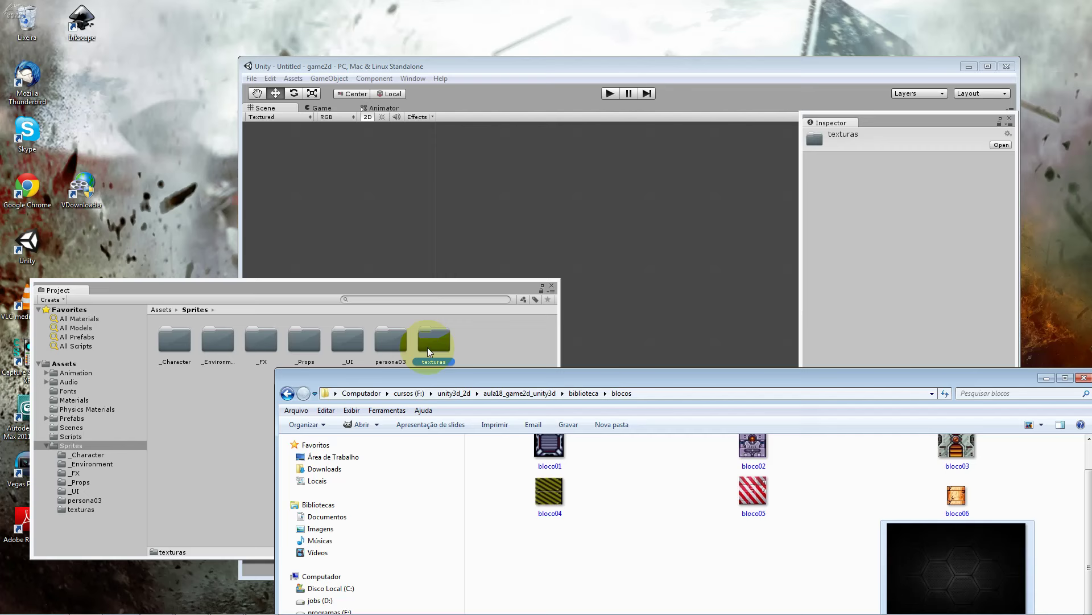
{"action": "double_click", "coordinate": [432, 343]}
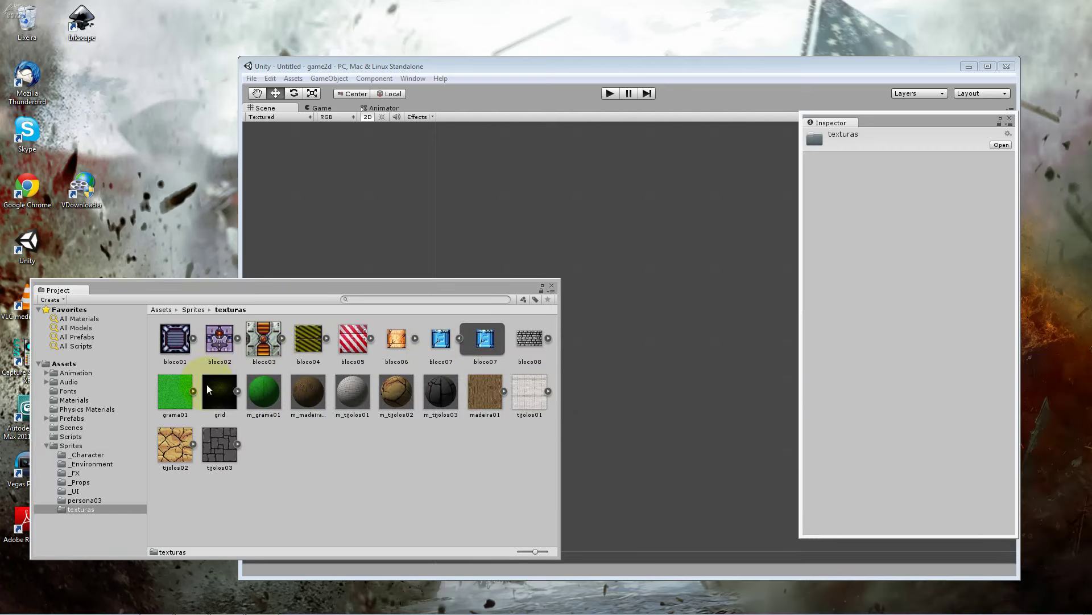
Create a New Sprite whose Sprite Renderer uses the grid texture as the hexagon background.
{"action": "left_click", "coordinate": [211, 388]}
{"action": "left_click_drag", "start_coordinate": [334, 292], "coordinate": [580, 334]}
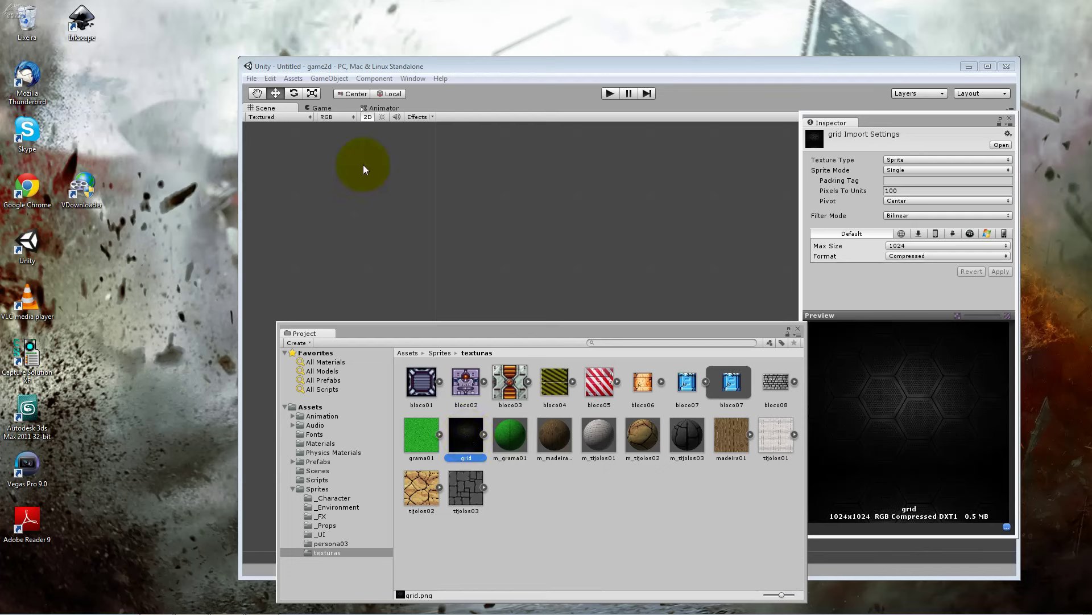
{"action": "left_click", "coordinate": [302, 78]}
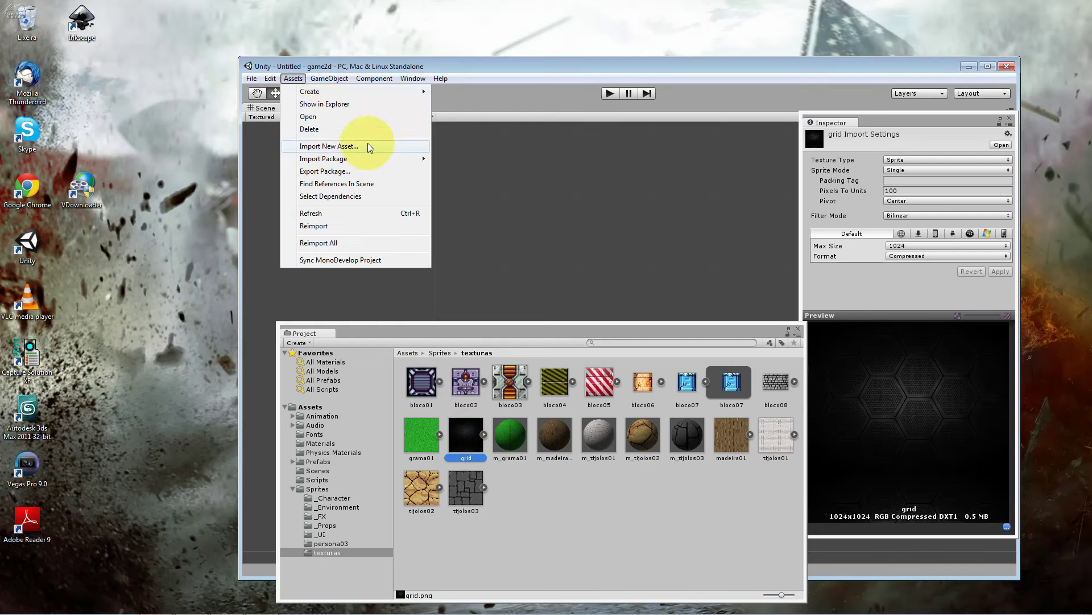
{"action": "mouse_move", "coordinate": [388, 163]}
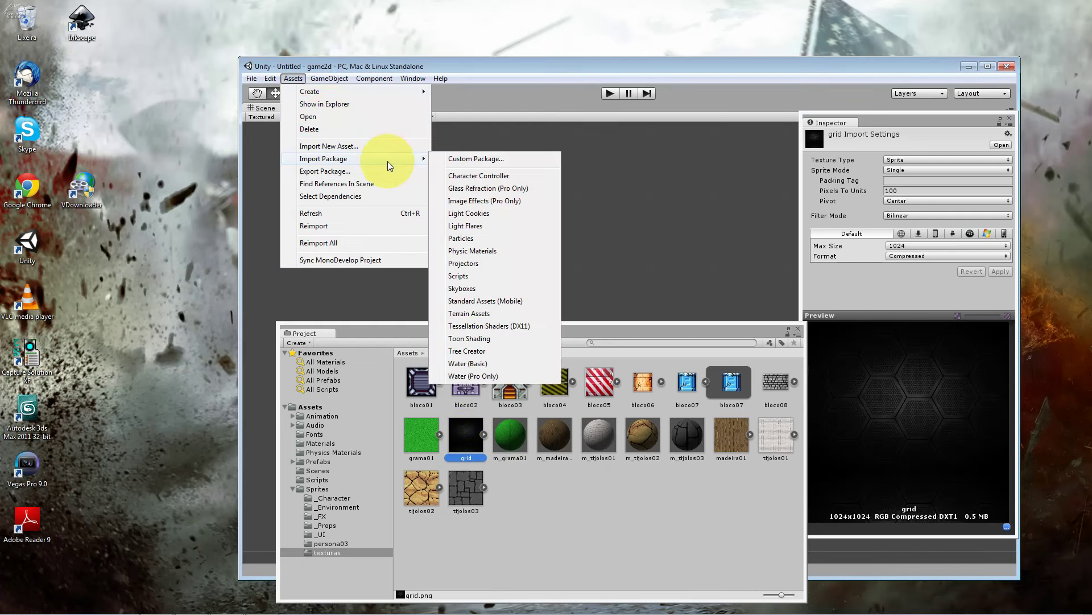
{"action": "mouse_move", "coordinate": [329, 78]}
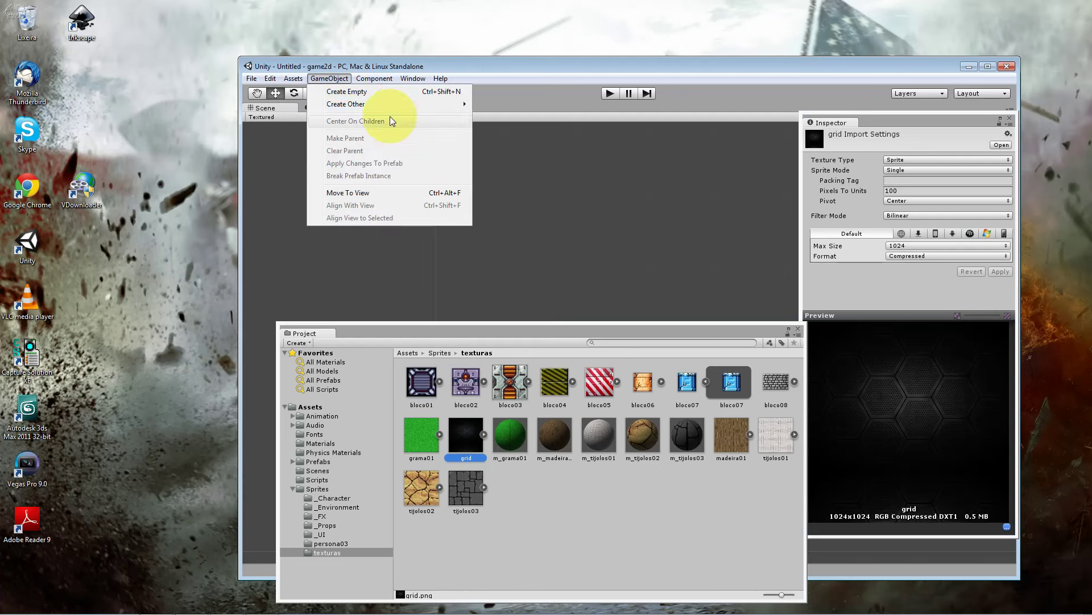
{"action": "mouse_move", "coordinate": [402, 103]}
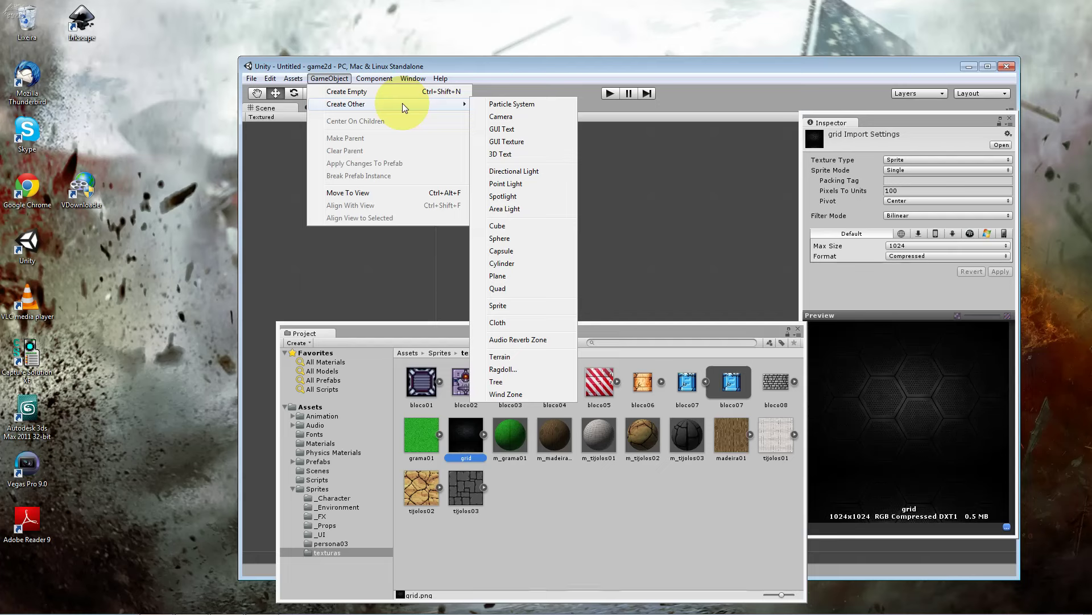
{"action": "mouse_move", "coordinate": [374, 79]}
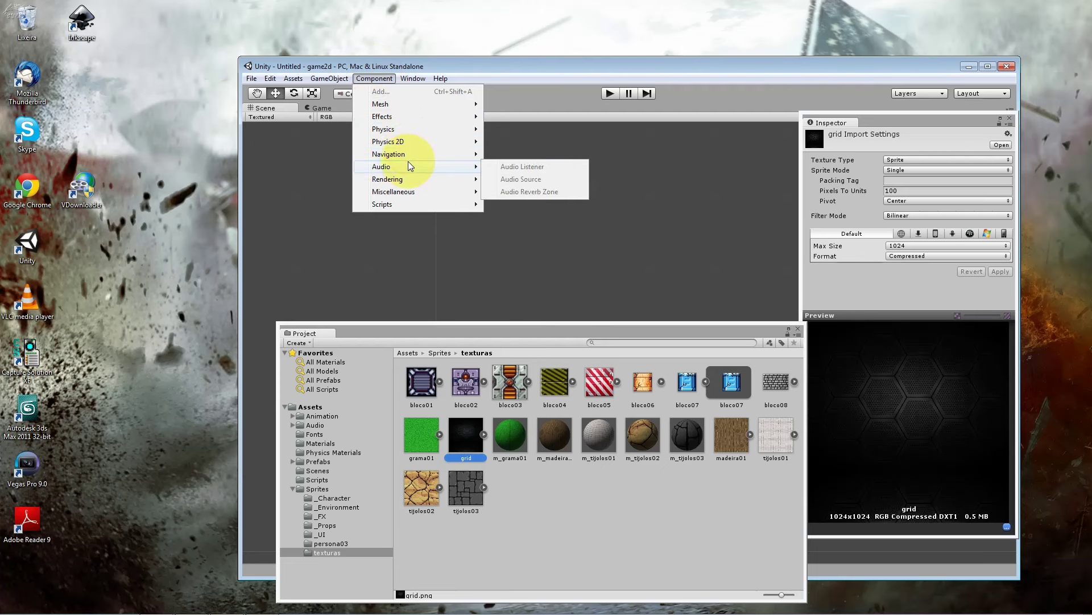
{"action": "mouse_move", "coordinate": [340, 105]}
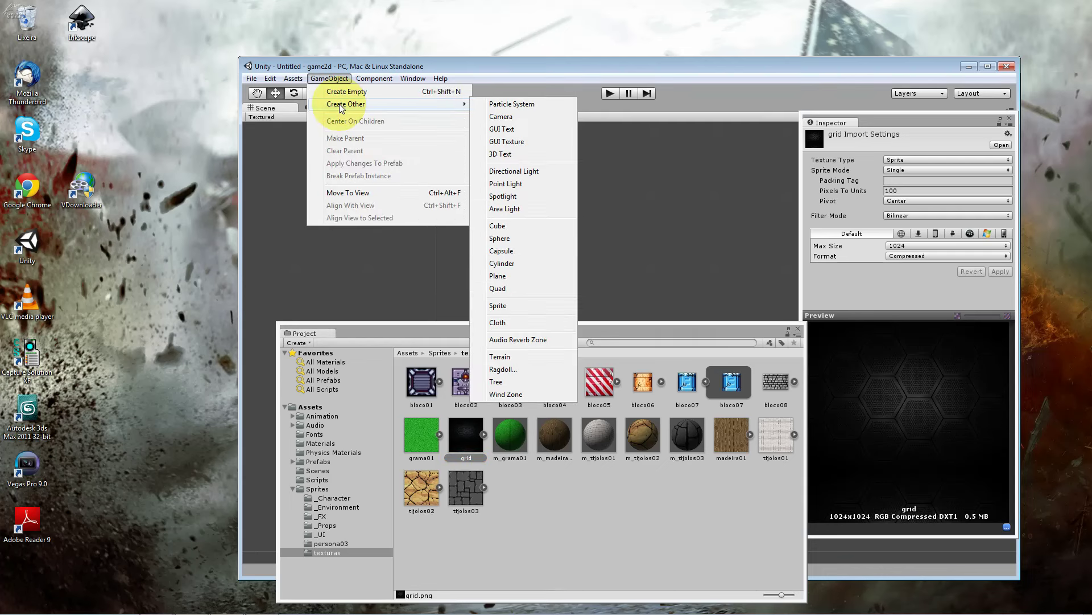
{"action": "left_click", "coordinate": [534, 306]}
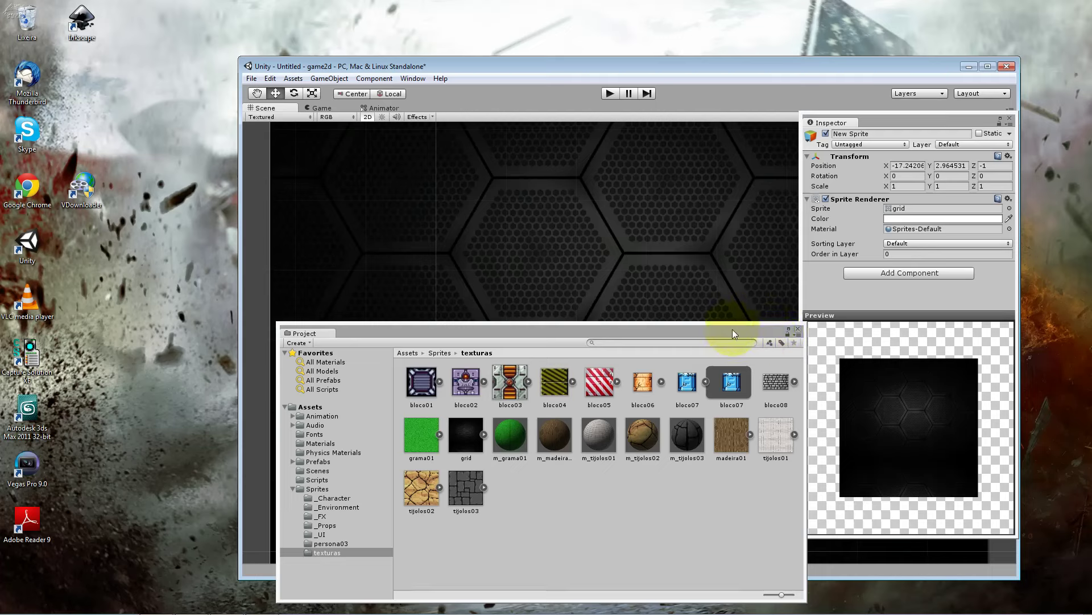
{"action": "left_click_drag", "start_coordinate": [733, 328], "coordinate": [907, 266]}
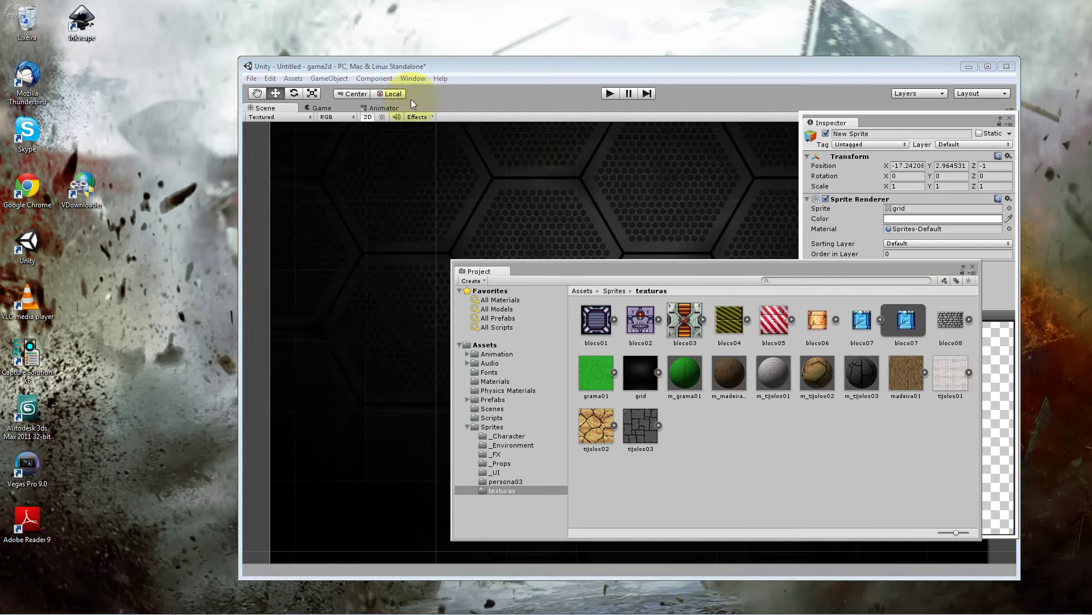
Save the current scene as gameplay.unity in the Assets/Scenes folder.
{"action": "left_click", "coordinate": [251, 78]}
{"action": "left_click", "coordinate": [276, 113]}
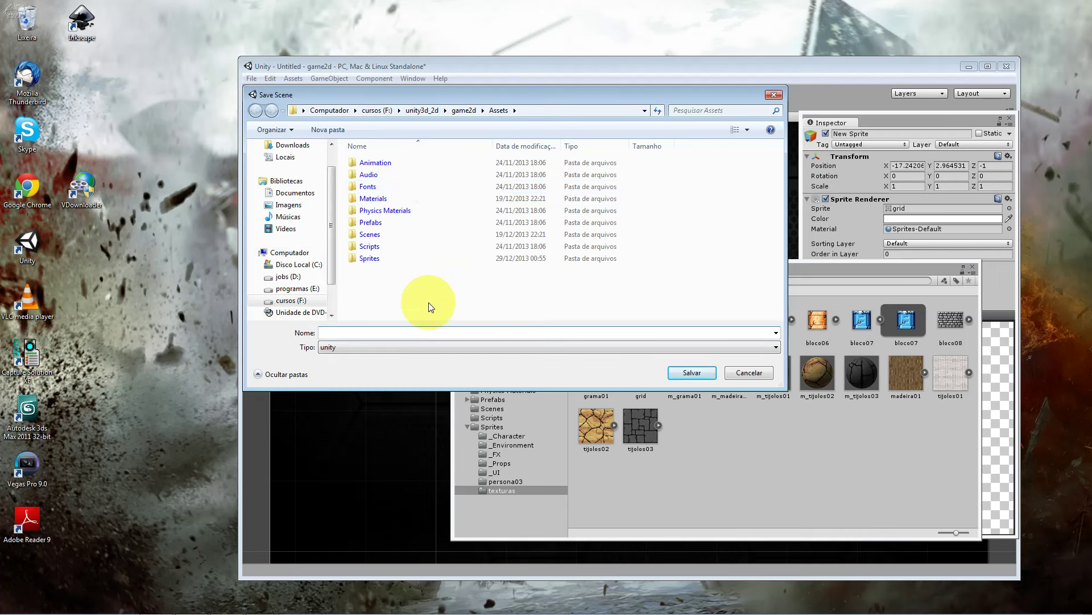
{"action": "double_click", "coordinate": [407, 233]}
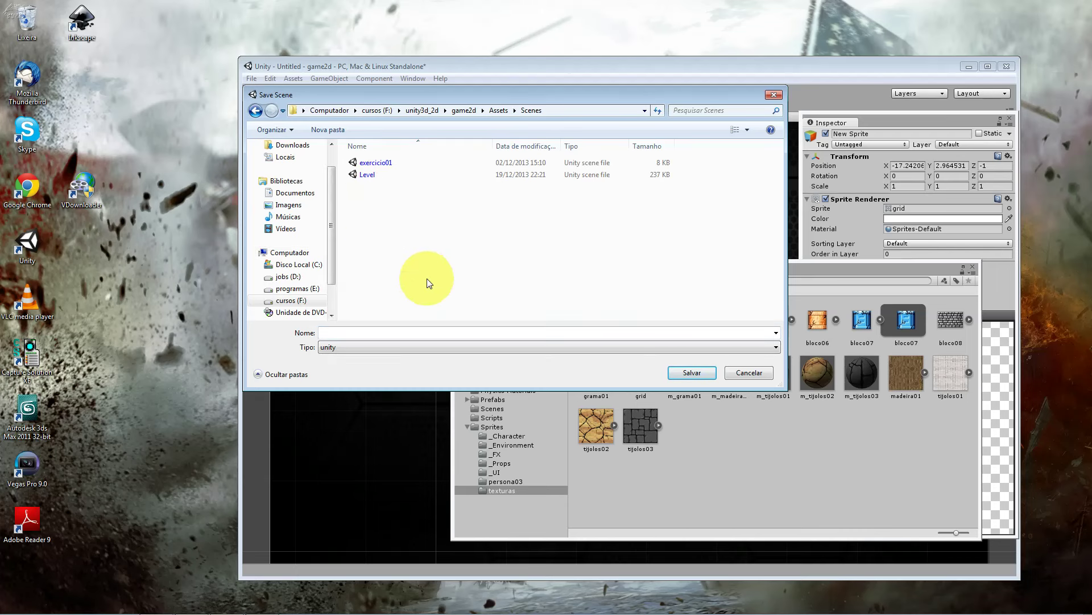
{"action": "left_click", "coordinate": [387, 164]}
{"action": "double_click", "coordinate": [348, 332]}
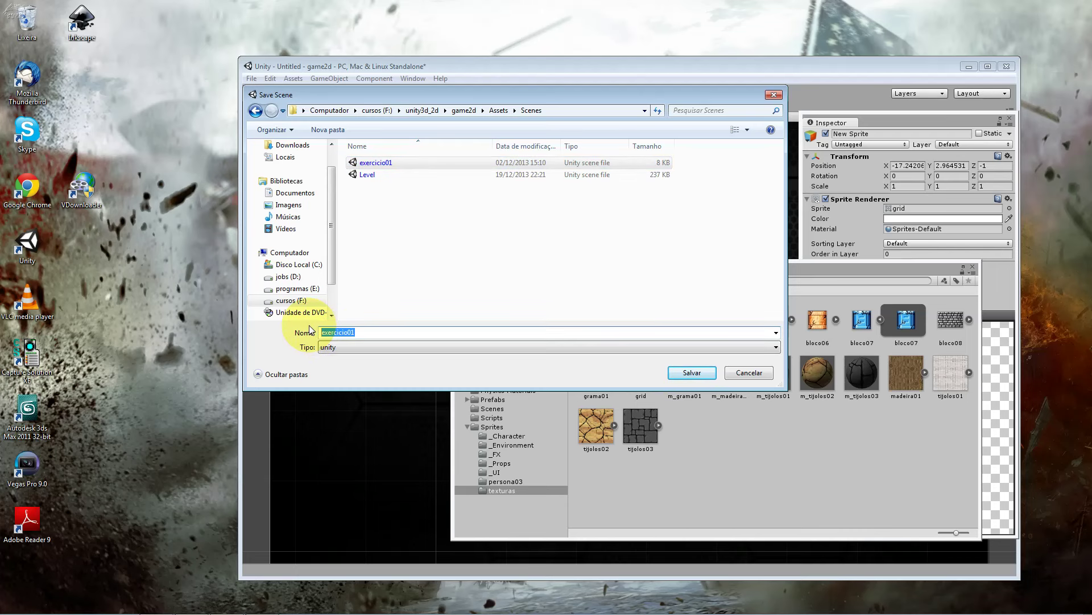
{"action": "type", "text": "gamep"}
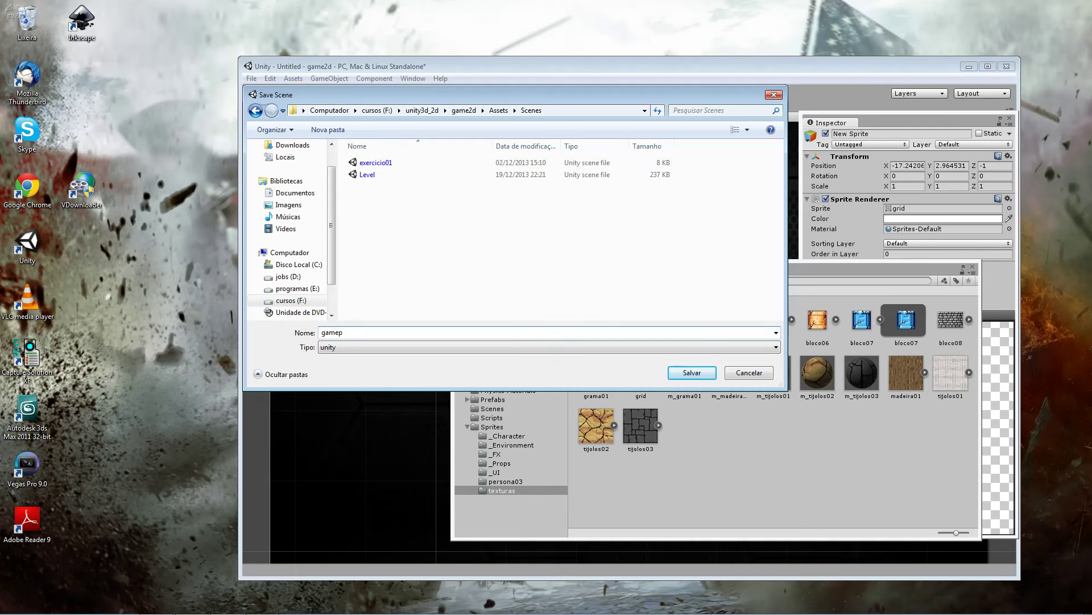
{"action": "type", "text": "y"}
{"action": "key", "text": "Return"}
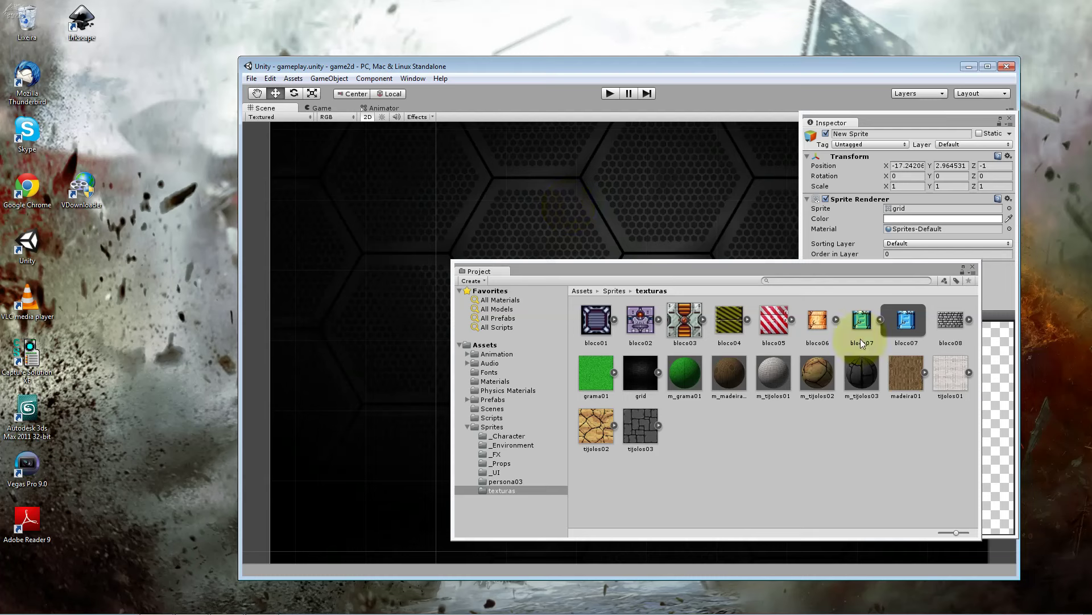
Select bloco08 in the texturas folder to show its Import Settings and Preview.
{"action": "mouse_move", "coordinate": [945, 336]}
{"action": "left_mouse_down"}
{"action": "mouse_move", "coordinate": [311, 387]}
{"action": "mouse_move", "coordinate": [774, 381]}
{"action": "left_mouse_up"}
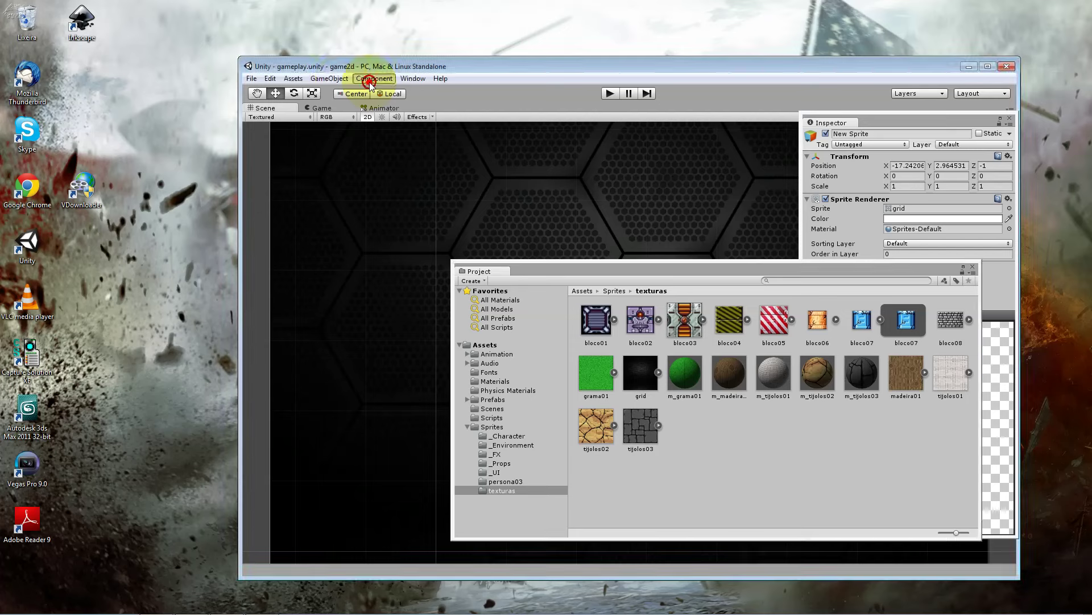
{"action": "left_click", "coordinate": [333, 78]}
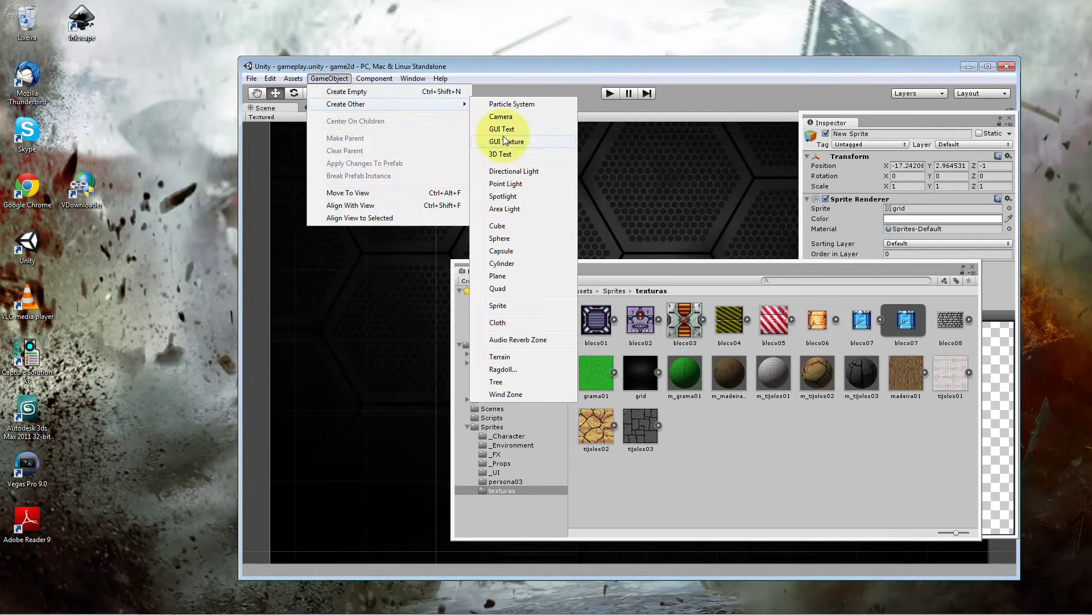
{"action": "key", "text": "Escape"}
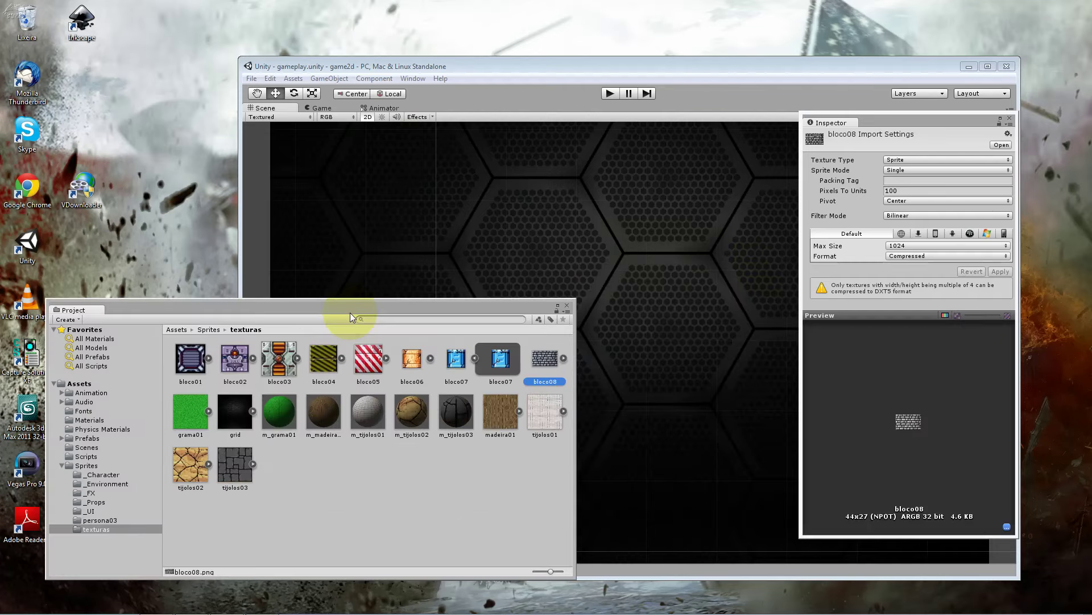
{"action": "mouse_move", "coordinate": [756, 273]}
{"action": "left_mouse_down"}
{"action": "mouse_move", "coordinate": [816, 336]}
{"action": "mouse_move", "coordinate": [822, 360]}
{"action": "left_mouse_up"}
{"action": "left_click", "coordinate": [888, 291]}
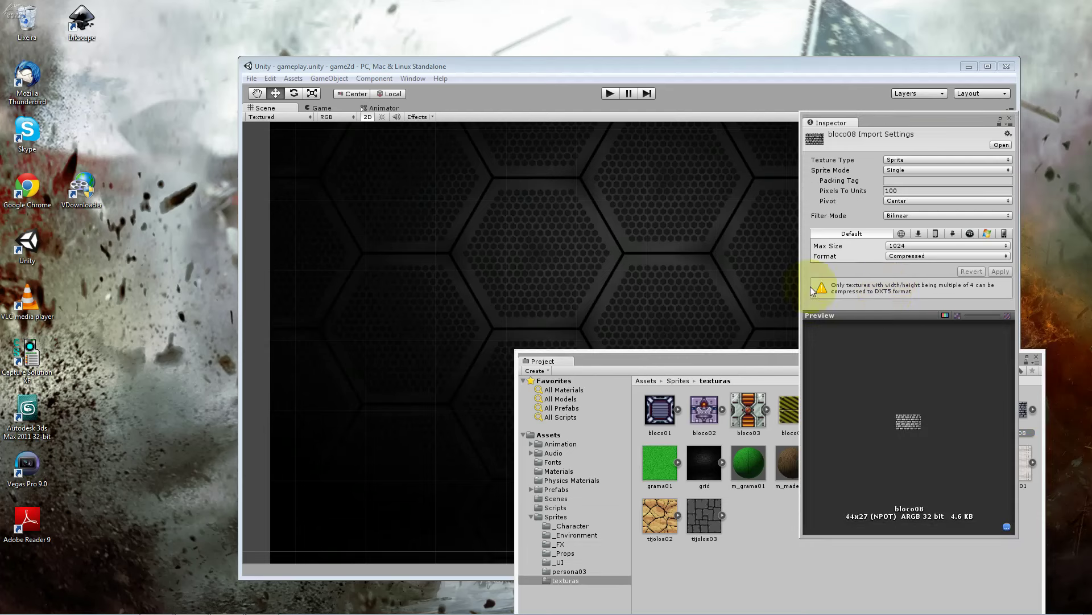
{"action": "left_click", "coordinate": [326, 79]}
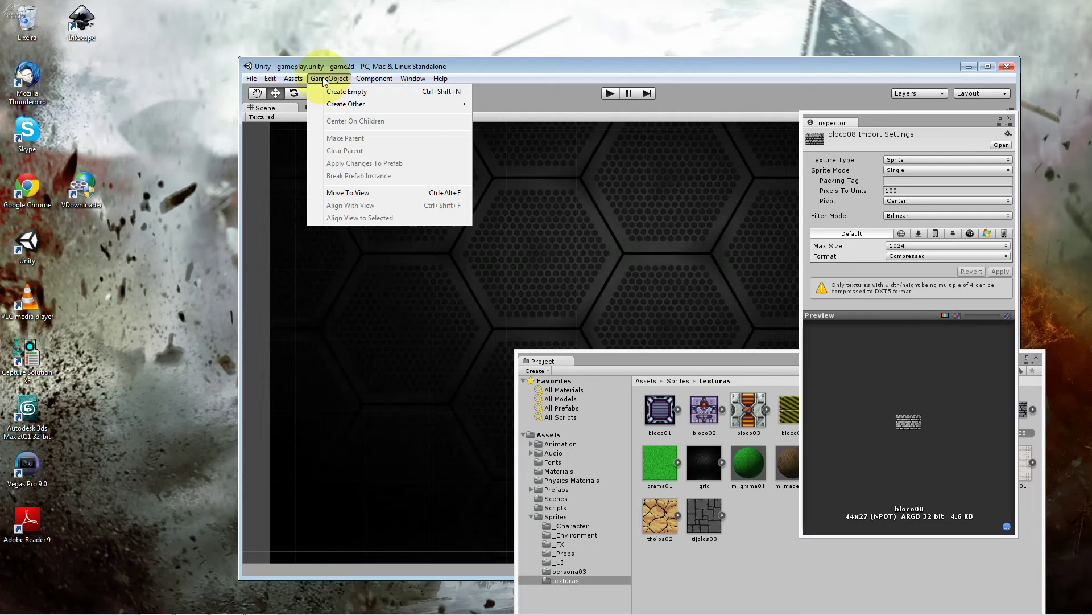
Create a new sprite in the scene from the bloco08 brick texture.
{"action": "left_click", "coordinate": [924, 161]}
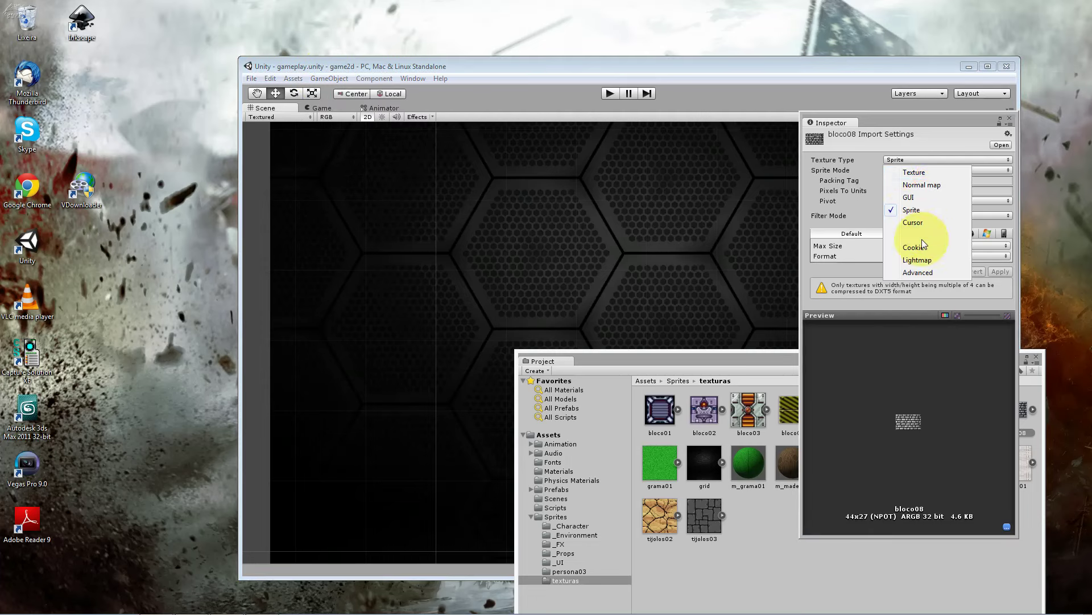
{"action": "left_click", "coordinate": [329, 79]}
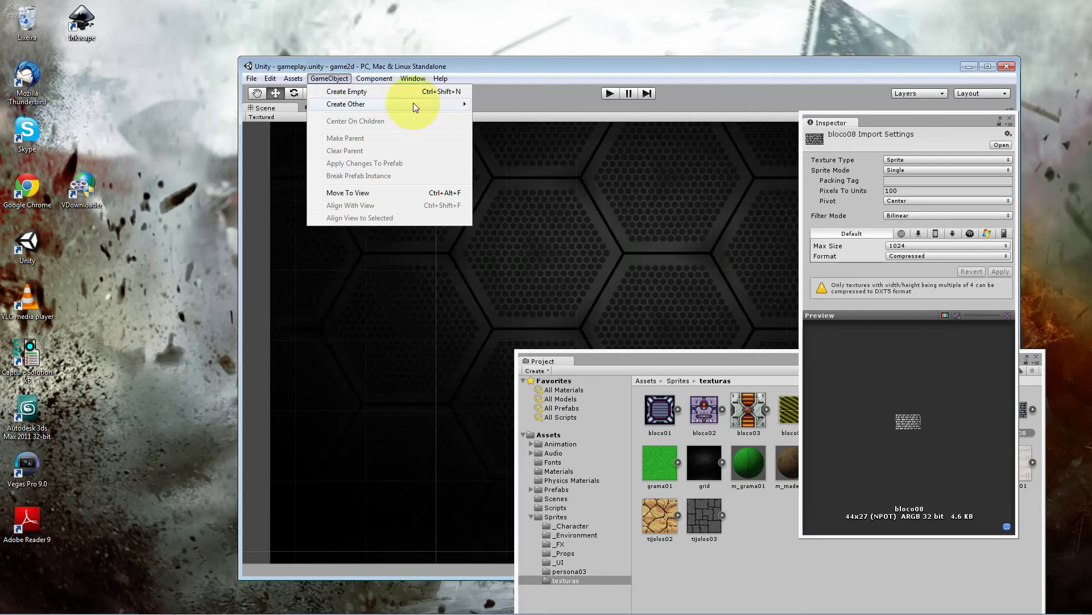
{"action": "mouse_move", "coordinate": [413, 104]}
{"action": "left_click", "coordinate": [520, 311]}
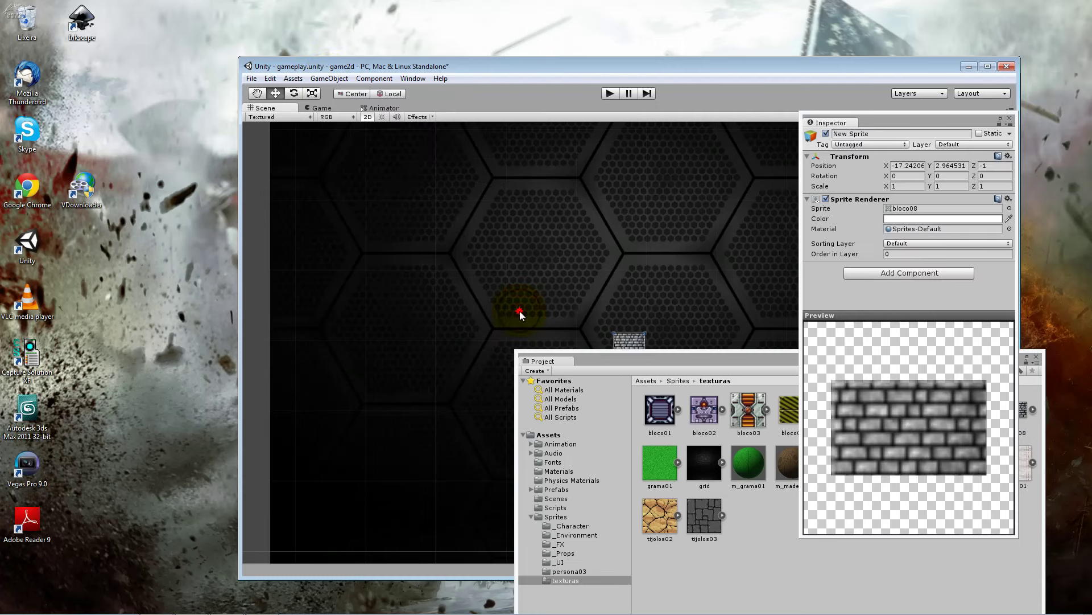
{"action": "left_click_drag", "start_coordinate": [645, 350], "coordinate": [712, 404]}
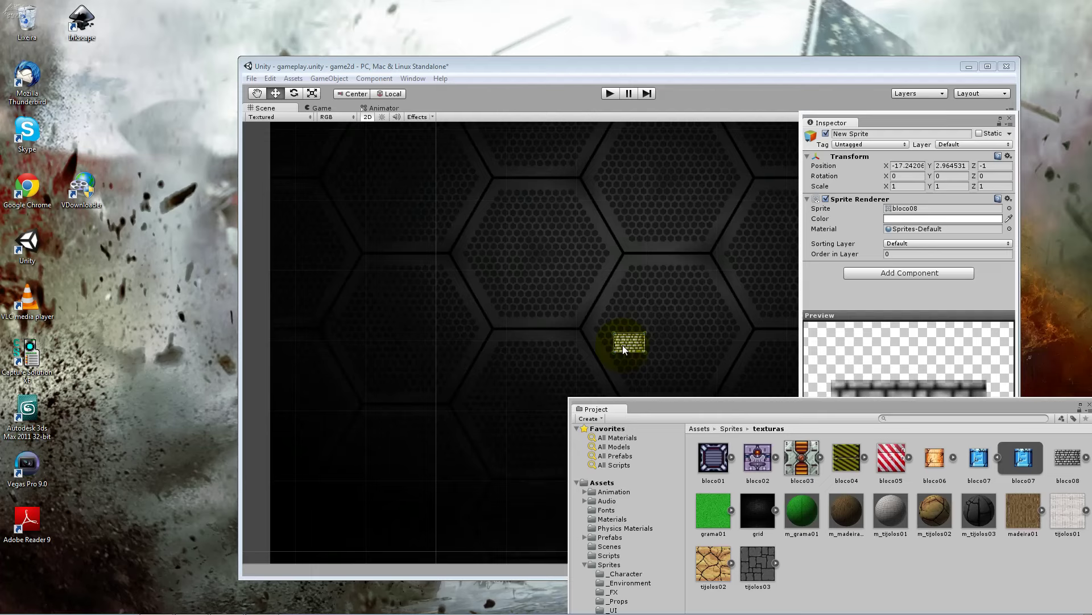
Browse the Component > Physics 2D submenu of 2D physics components.
{"action": "left_click", "coordinate": [339, 80]}
{"action": "mouse_move", "coordinate": [410, 107]}
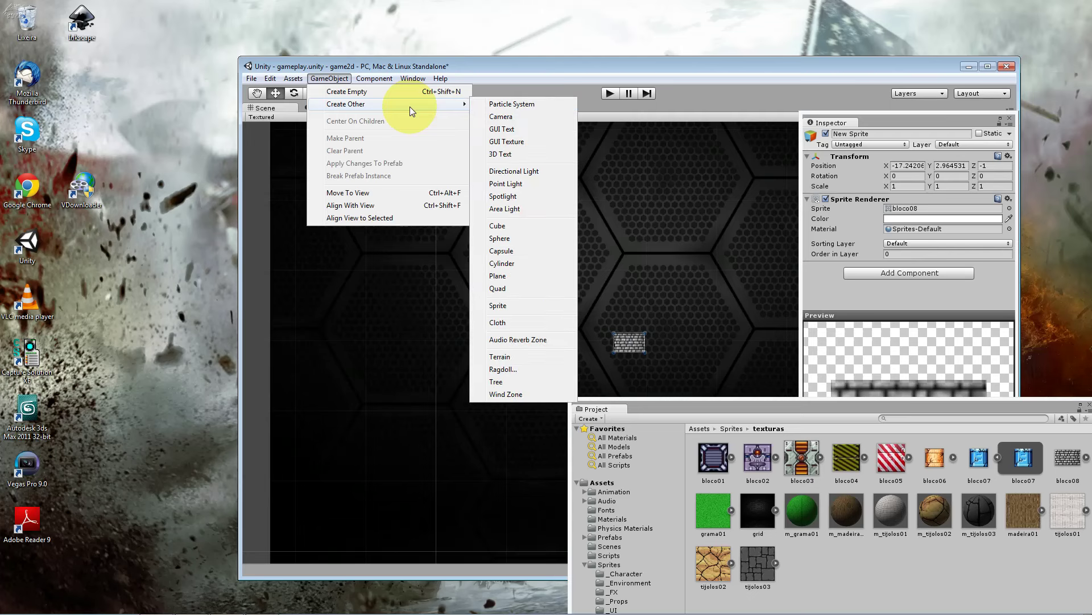
{"action": "mouse_move", "coordinate": [293, 79]}
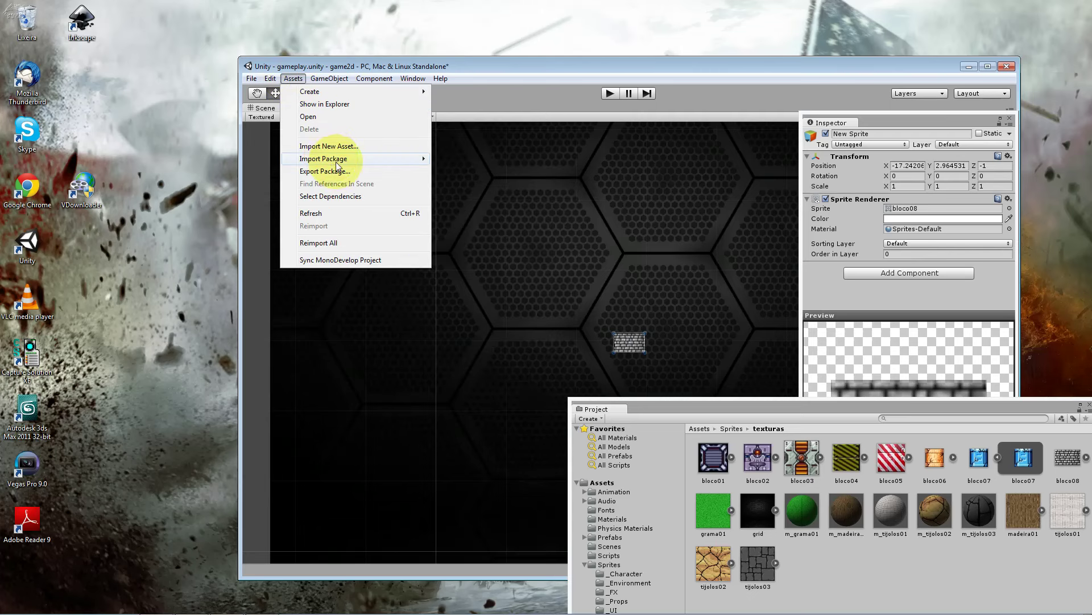
{"action": "mouse_move", "coordinate": [322, 94]}
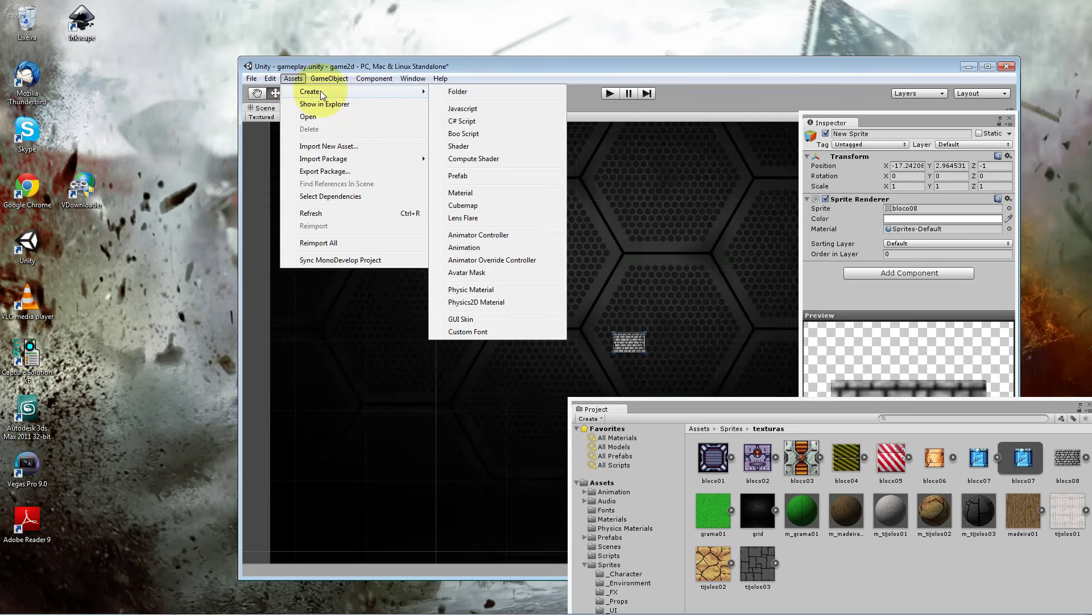
{"action": "mouse_move", "coordinate": [364, 80]}
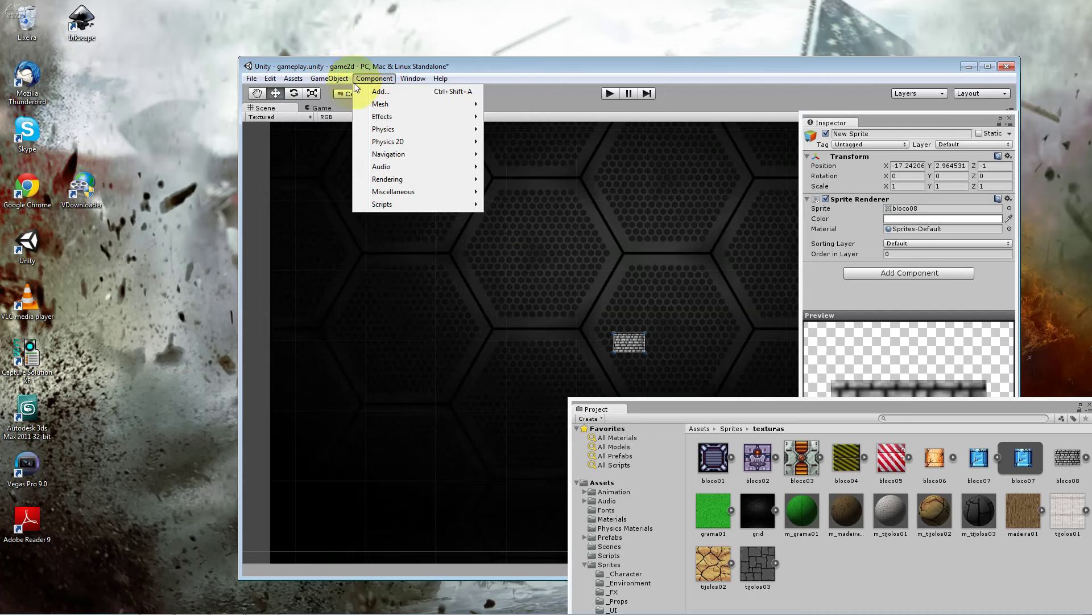
{"action": "mouse_move", "coordinate": [420, 141]}
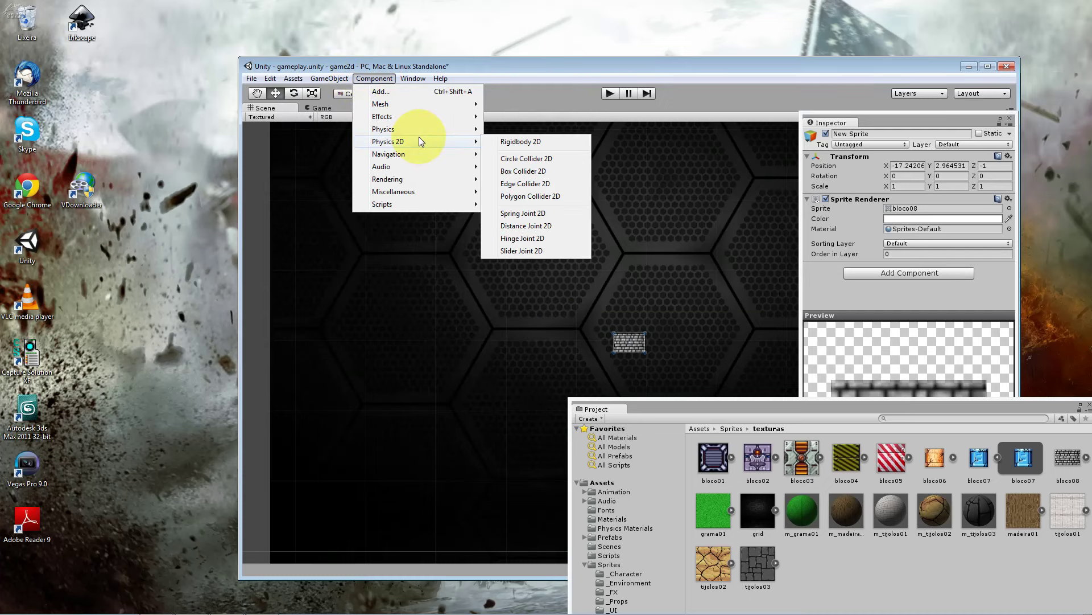
Add a Box Collider 2D to the brick and move it to X -22.02, Y 2.94.
{"action": "left_click", "coordinate": [545, 168]}
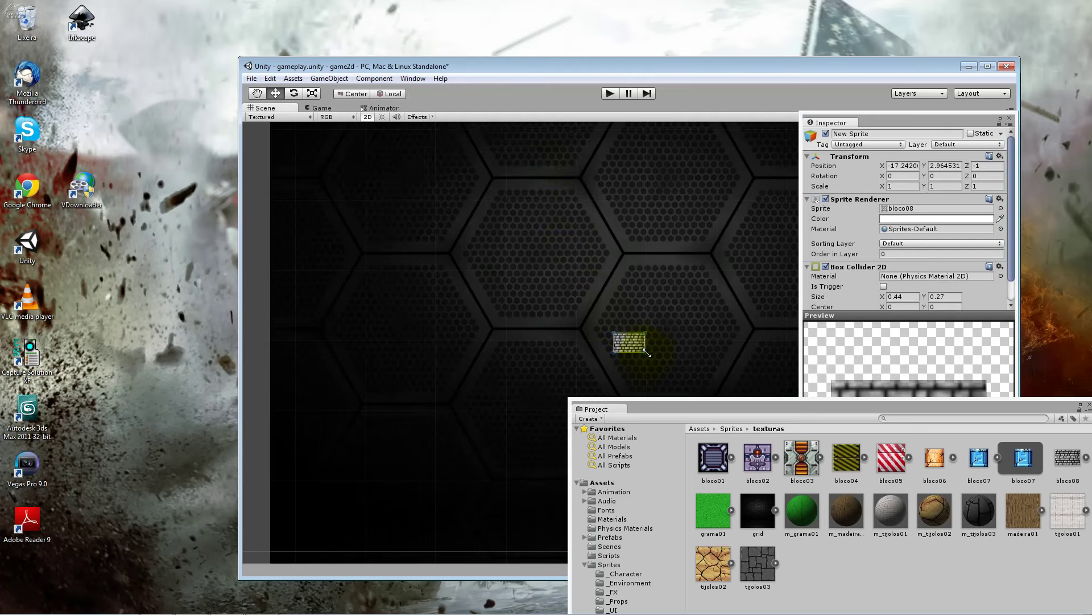
{"action": "left_click_drag", "start_coordinate": [1007, 268], "coordinate": [1001, 239]}
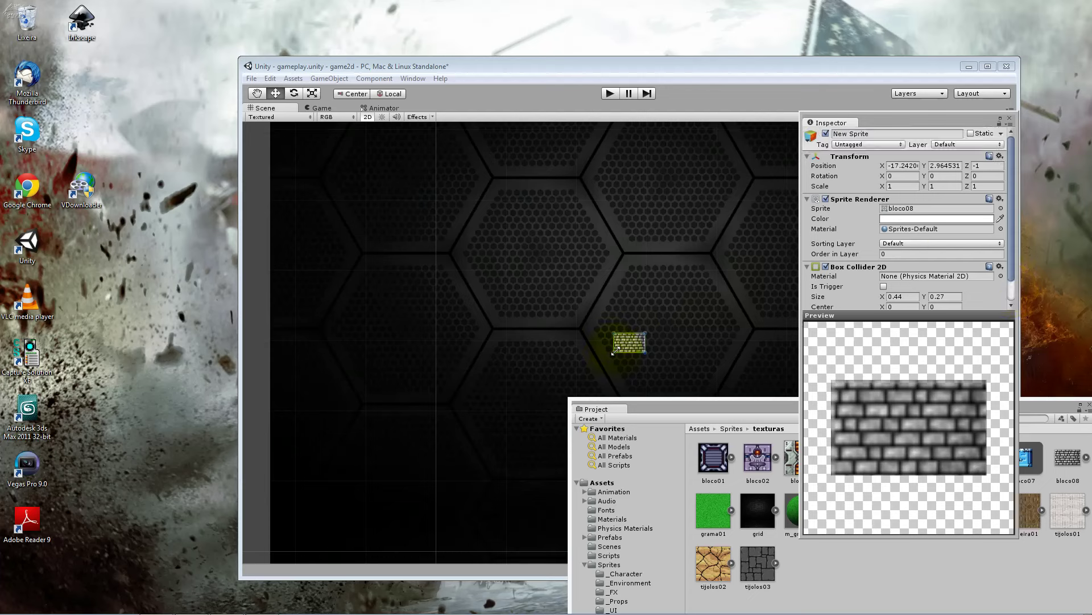
{"action": "left_click_drag", "start_coordinate": [636, 343], "coordinate": [298, 350]}
{"action": "left_click", "coordinate": [367, 116]}
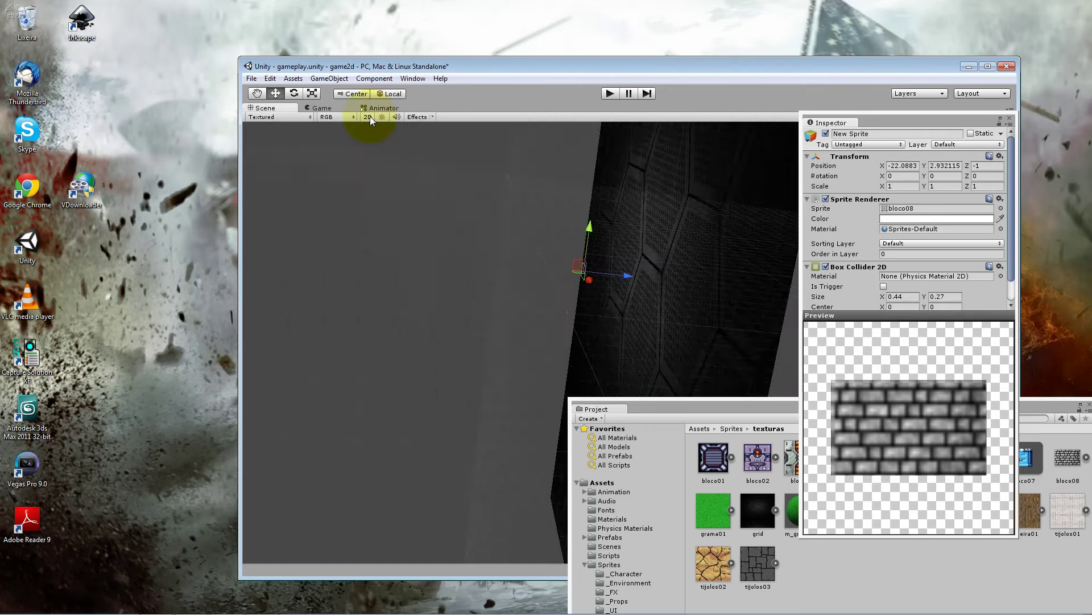
{"action": "left_click", "coordinate": [368, 117]}
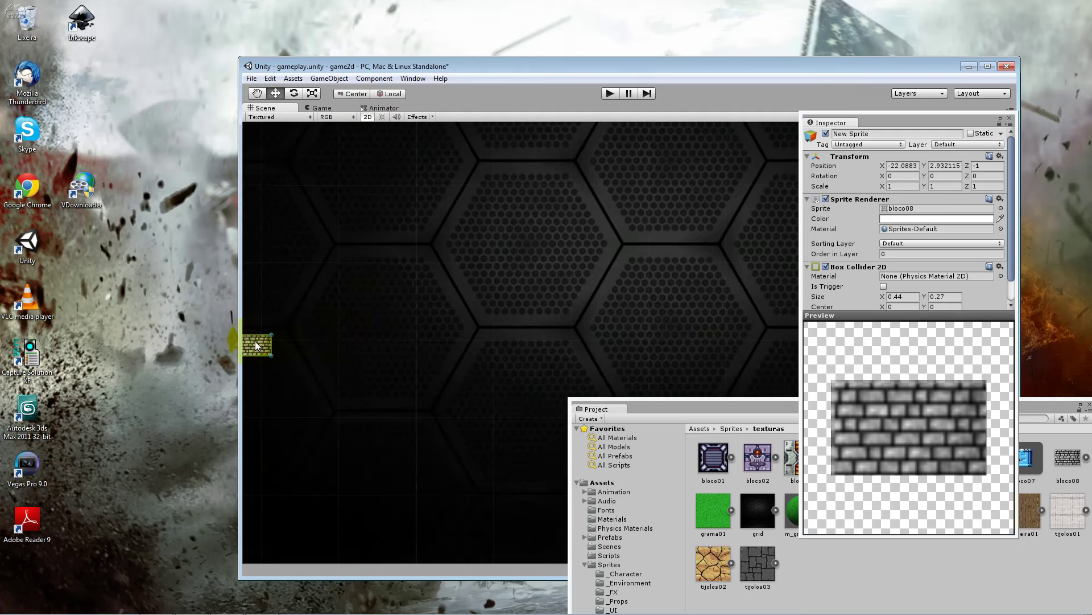
{"action": "left_click_drag", "start_coordinate": [256, 344], "coordinate": [268, 343]}
{"action": "left_click_drag", "start_coordinate": [267, 344], "coordinate": [265, 343]}
{"action": "left_click_drag", "start_coordinate": [660, 404], "coordinate": [542, 394]}
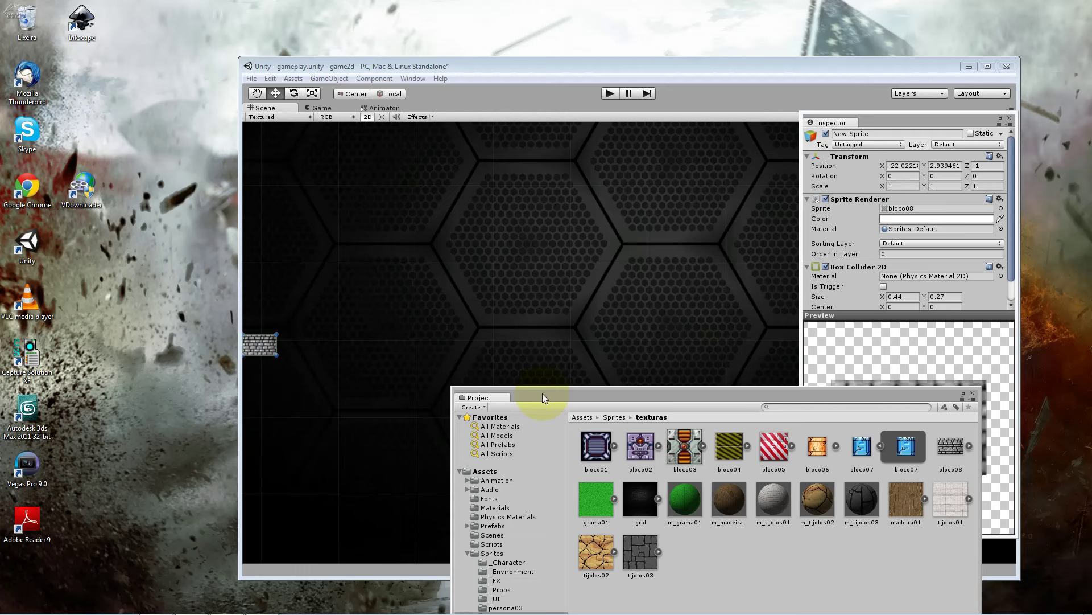
Duplicate the brick sprite and place the copy beside the original.
{"action": "mouse_move", "coordinate": [543, 395]}
{"action": "left_mouse_down"}
{"action": "mouse_move", "coordinate": [562, 360]}
{"action": "mouse_move", "coordinate": [563, 469]}
{"action": "left_mouse_up"}
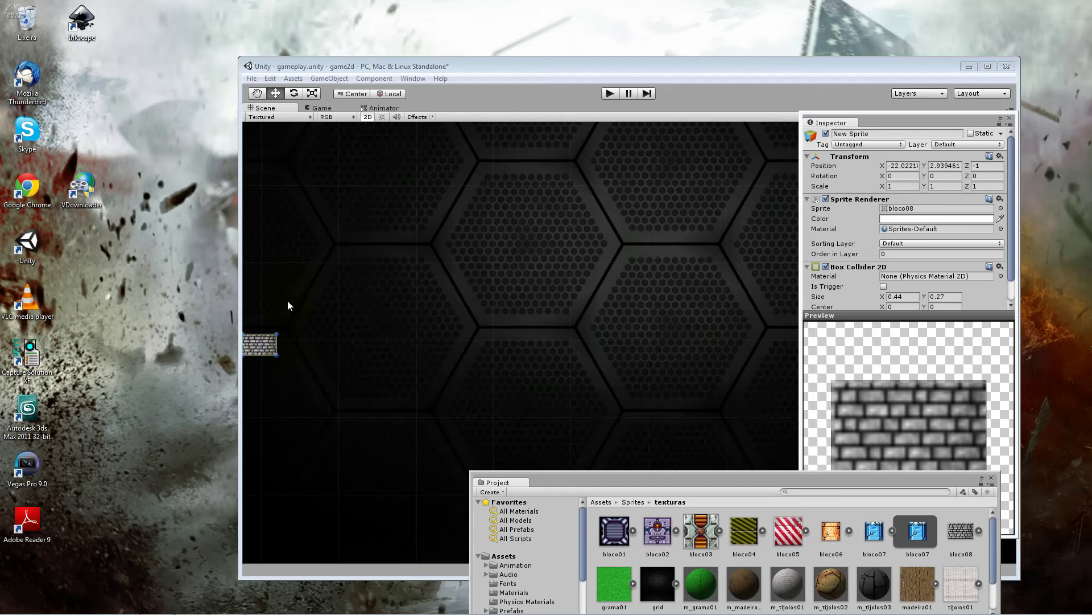
{"action": "left_click_drag", "start_coordinate": [268, 344], "coordinate": [304, 348]}
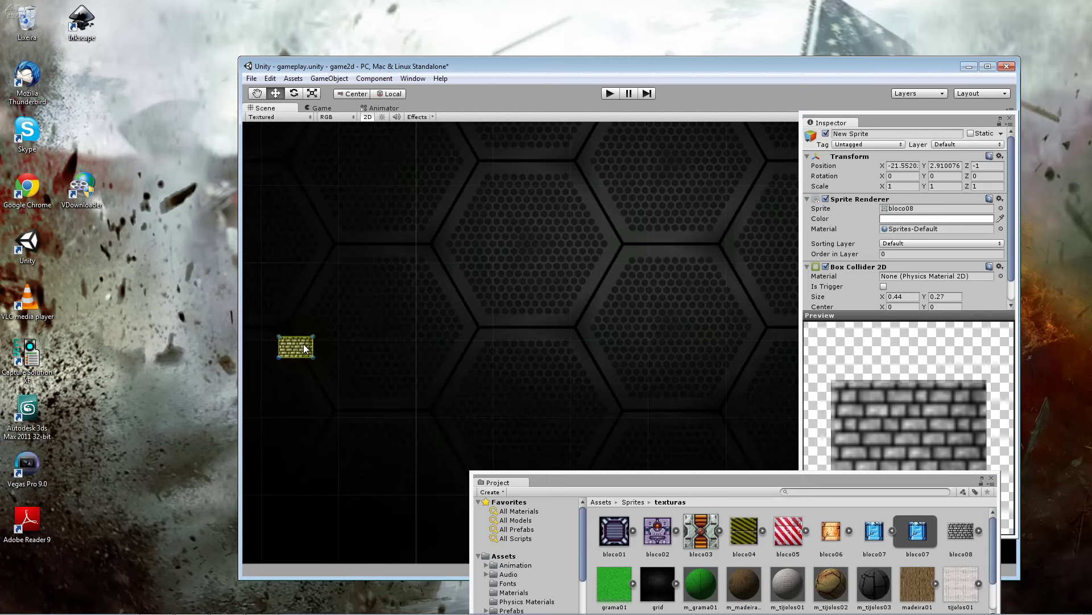
{"action": "left_click", "coordinate": [270, 78]}
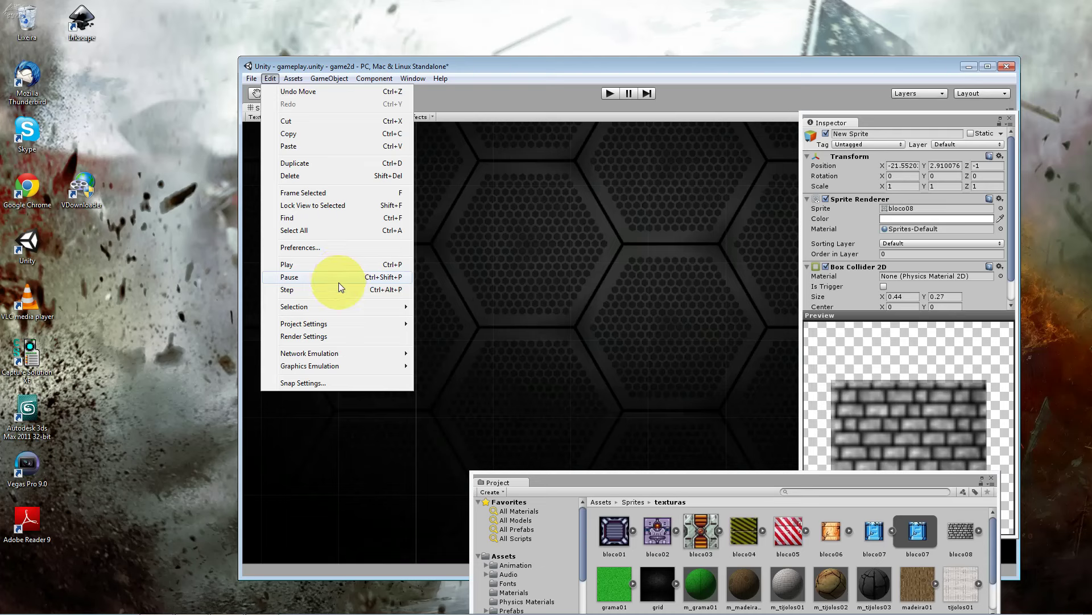
{"action": "left_click", "coordinate": [347, 164]}
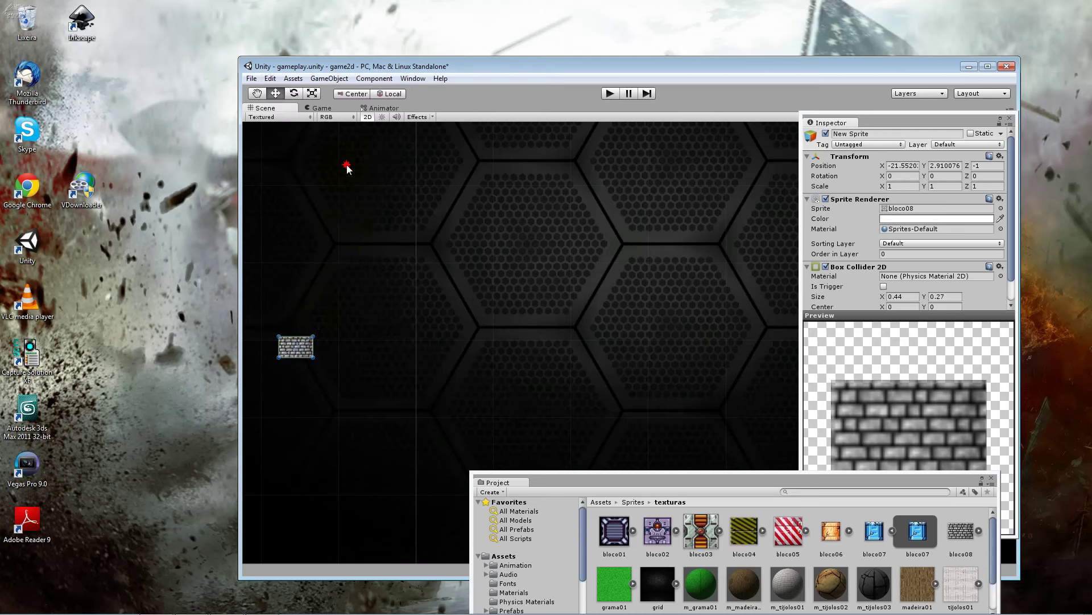
{"action": "mouse_move", "coordinate": [305, 347]}
{"action": "left_mouse_down"}
{"action": "mouse_move", "coordinate": [346, 350]}
{"action": "mouse_move", "coordinate": [338, 343]}
{"action": "left_mouse_up"}
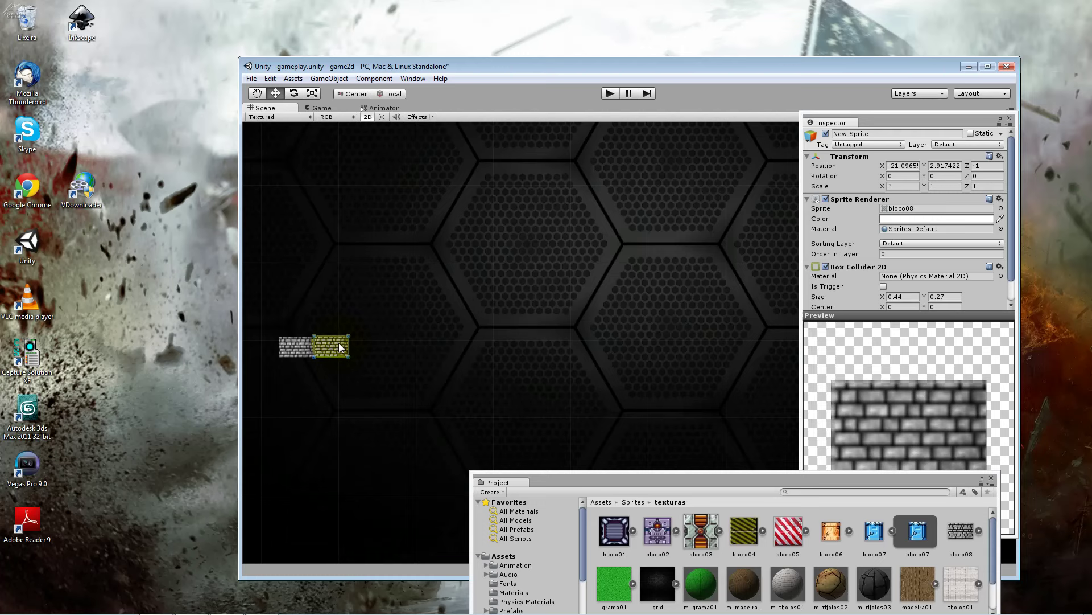
Bring up the Inspector and nudge the left brick to about X -21.64, Y 2.90.
{"action": "left_click", "coordinate": [412, 79]}
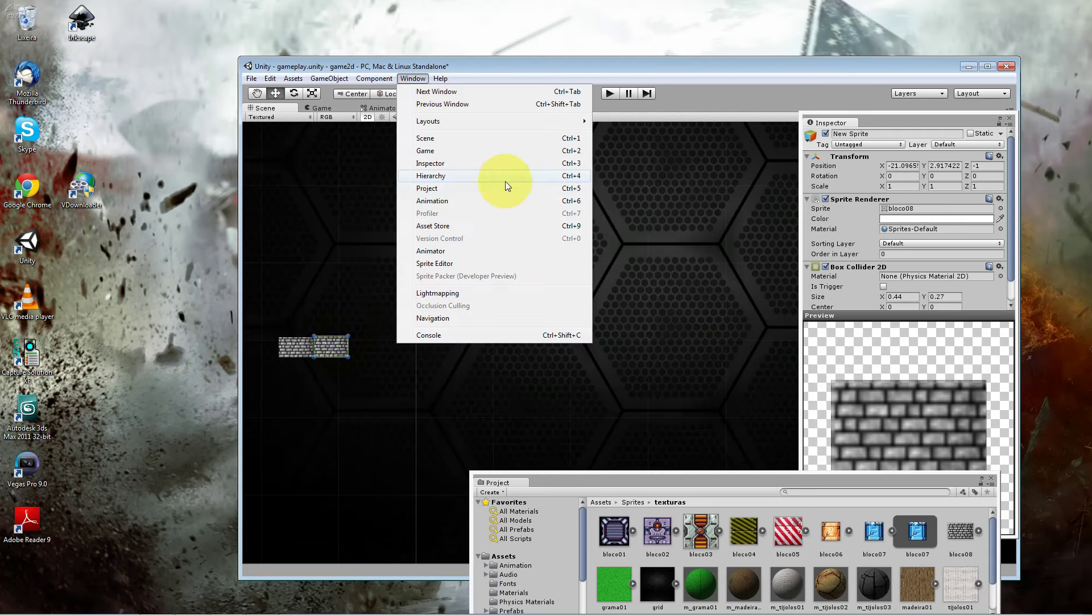
{"action": "left_click", "coordinate": [501, 164]}
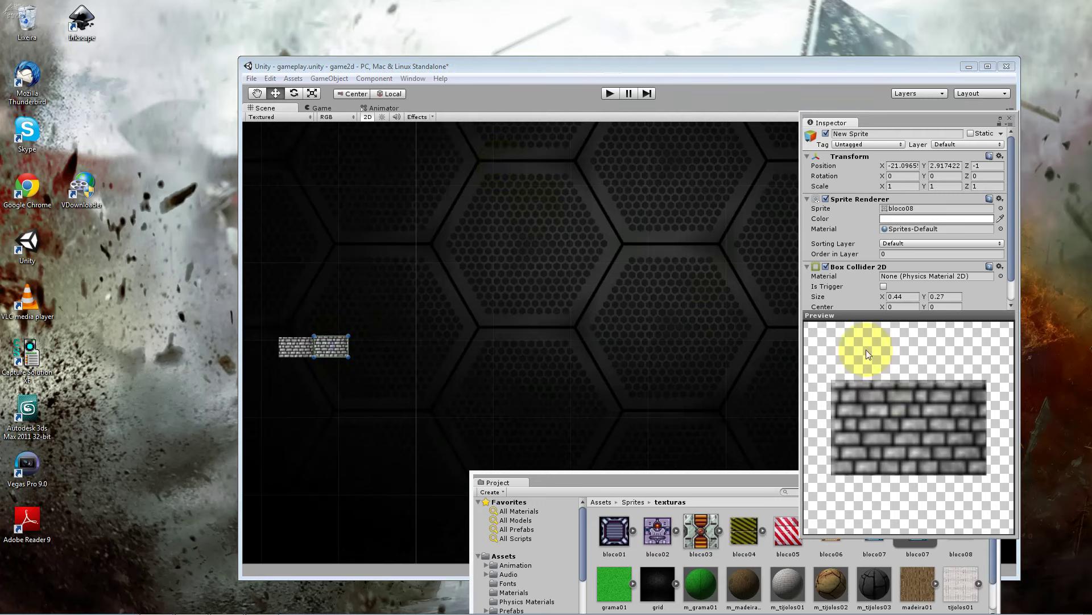
{"action": "mouse_move", "coordinate": [1007, 272]}
{"action": "left_mouse_down"}
{"action": "mouse_move", "coordinate": [1010, 295]}
{"action": "mouse_move", "coordinate": [1009, 271]}
{"action": "left_mouse_up"}
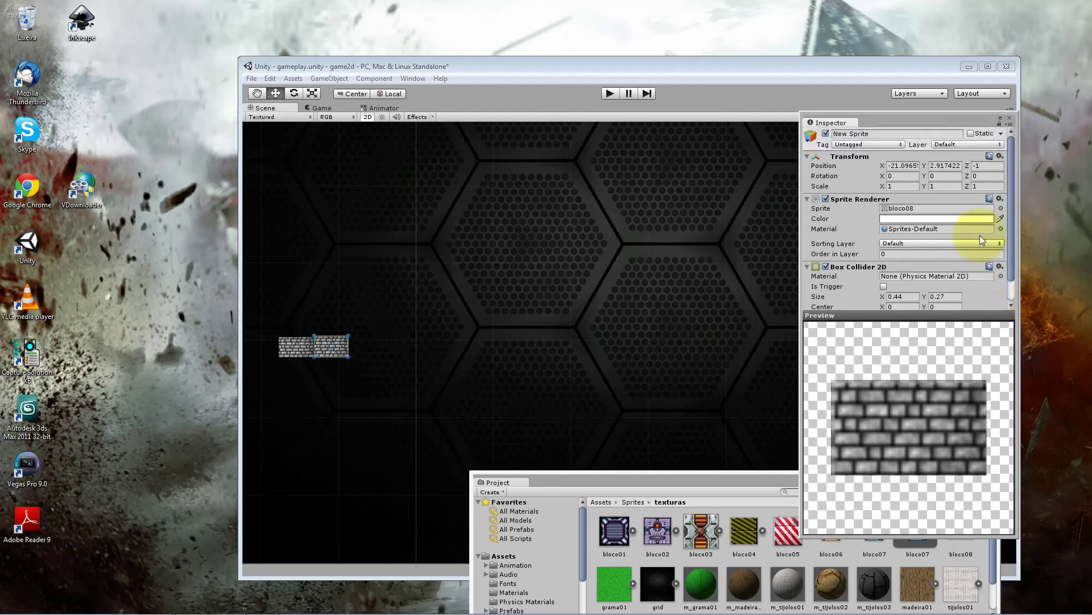
{"action": "left_click", "coordinate": [307, 347]}
{"action": "left_click_drag", "start_coordinate": [307, 346], "coordinate": [301, 348]}
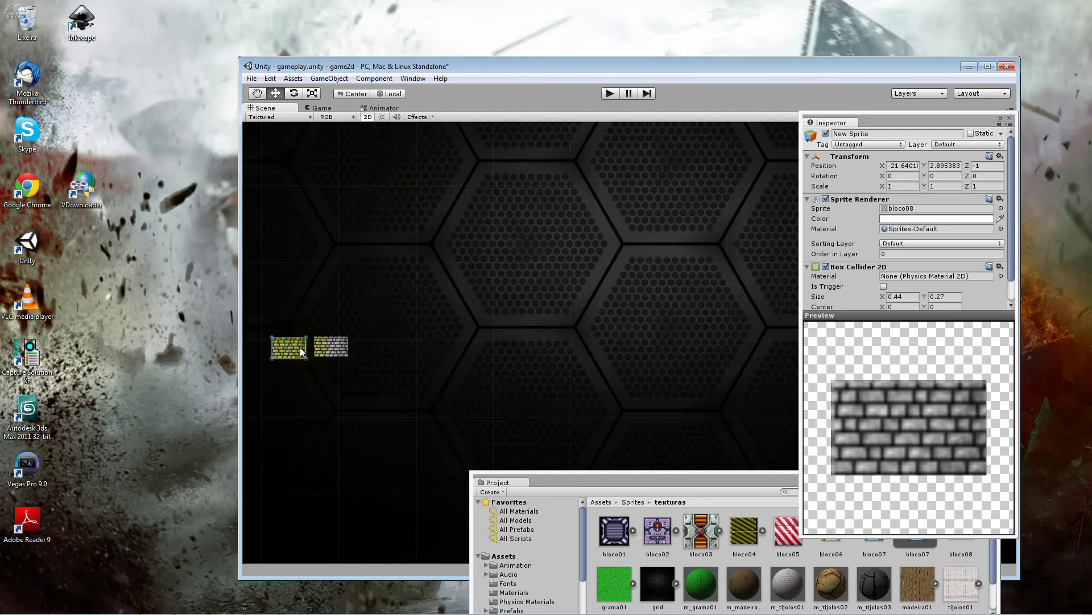
{"action": "left_click", "coordinate": [946, 166]}
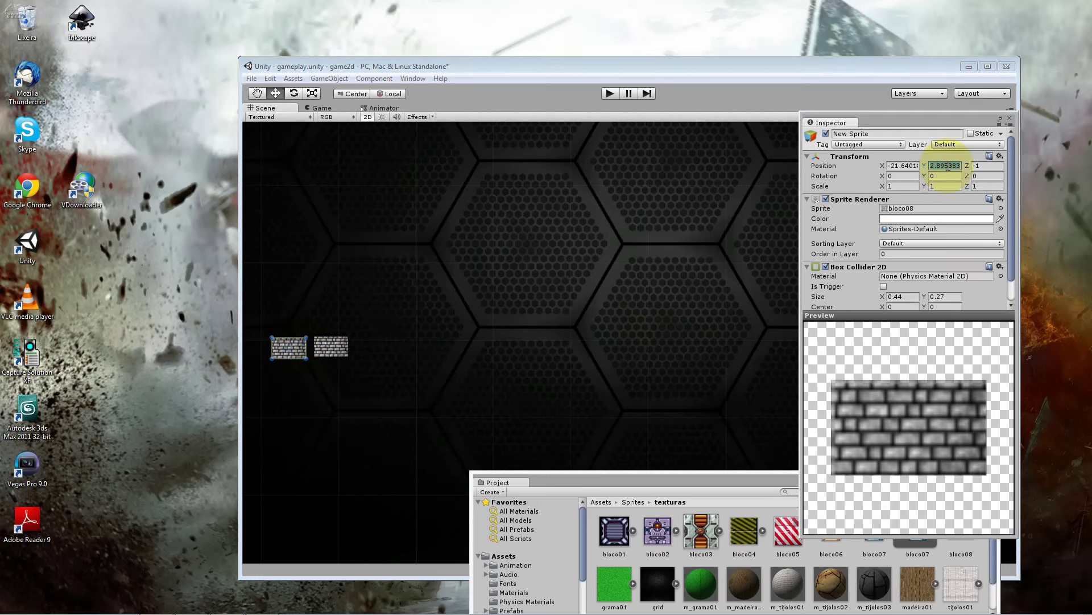
Enter Position Y 1 for the left brick, then for the other brick, leveling the pair.
{"action": "type", "text": "0"}
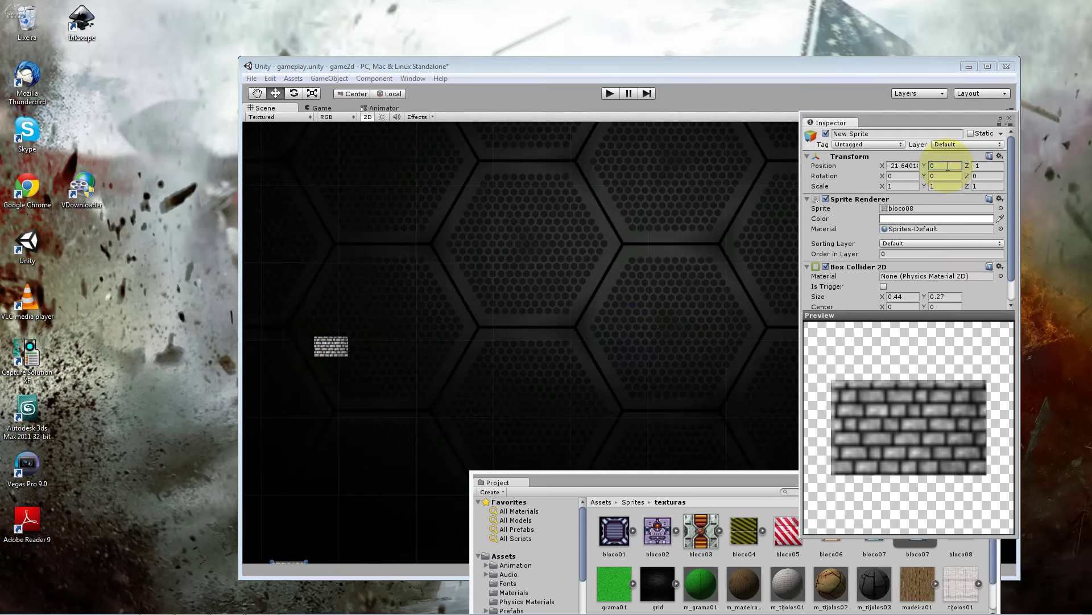
{"action": "key", "text": "Return"}
{"action": "type", "text": "1"}
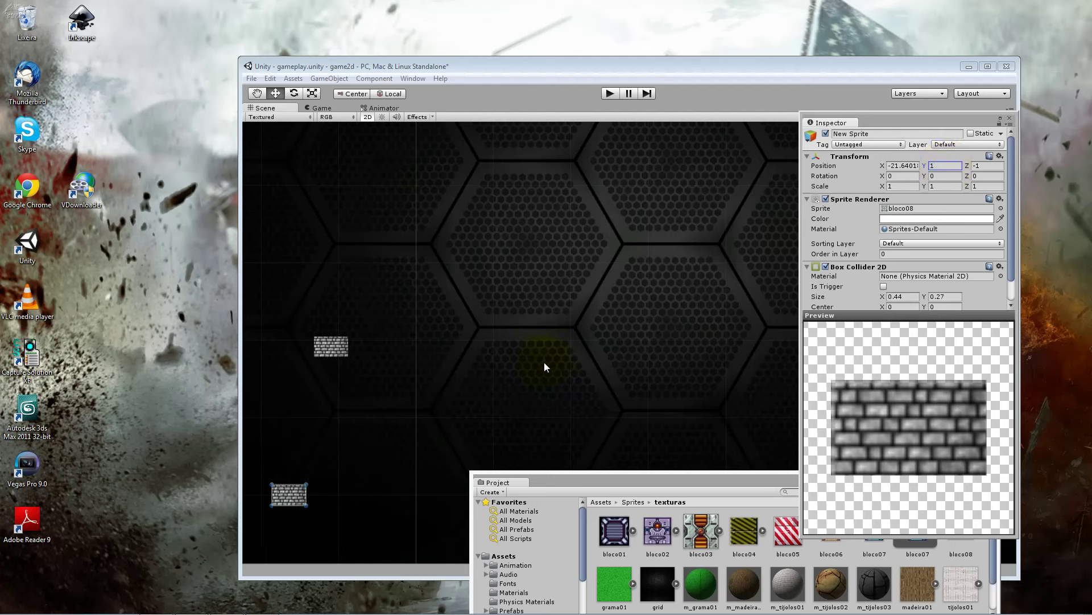
{"action": "left_click", "coordinate": [329, 347]}
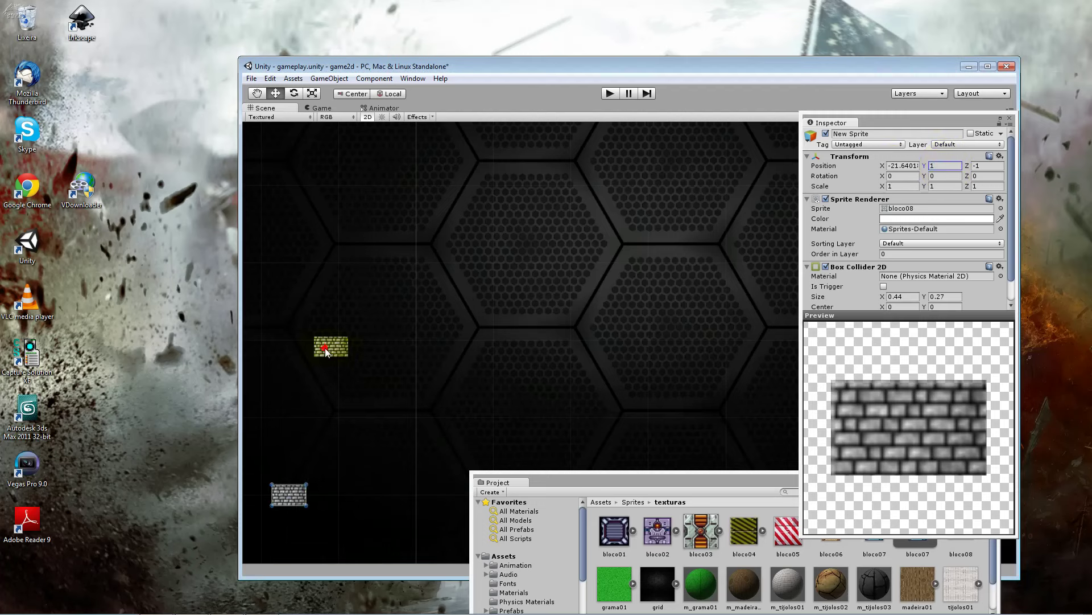
{"action": "left_click", "coordinate": [946, 169]}
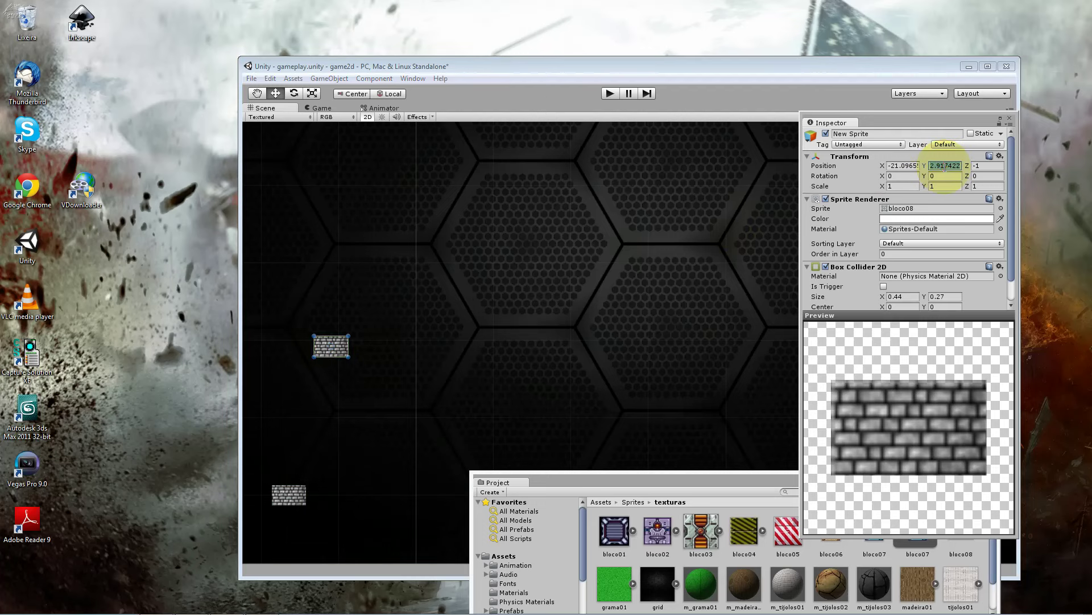
{"action": "type", "text": "1"}
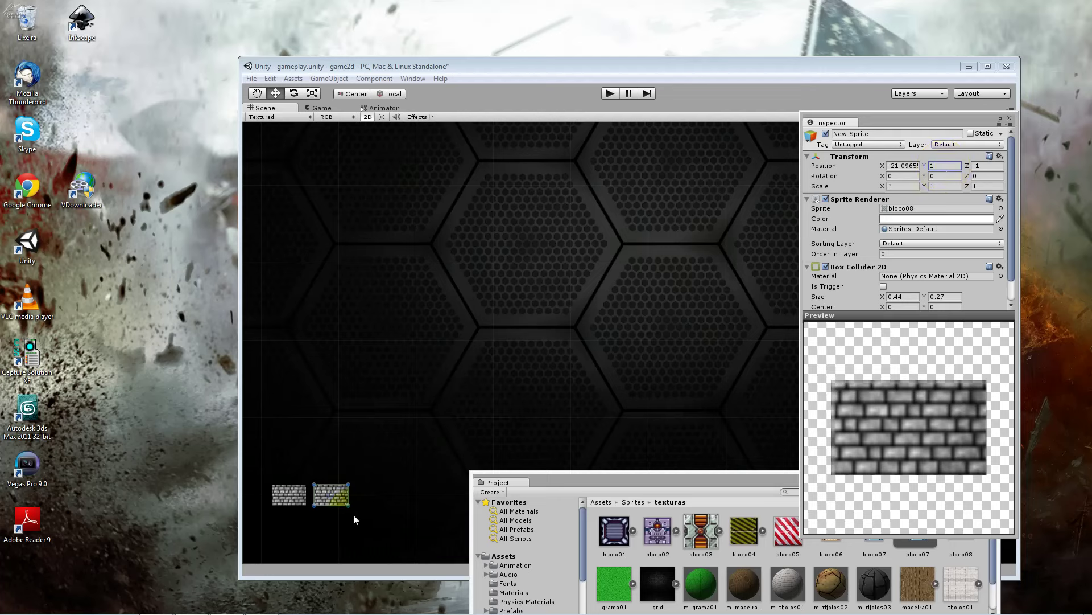
{"action": "left_click", "coordinate": [339, 499]}
{"action": "scroll", "coordinate": [331, 502], "scroll_direction": "up", "scroll_amount": 1}
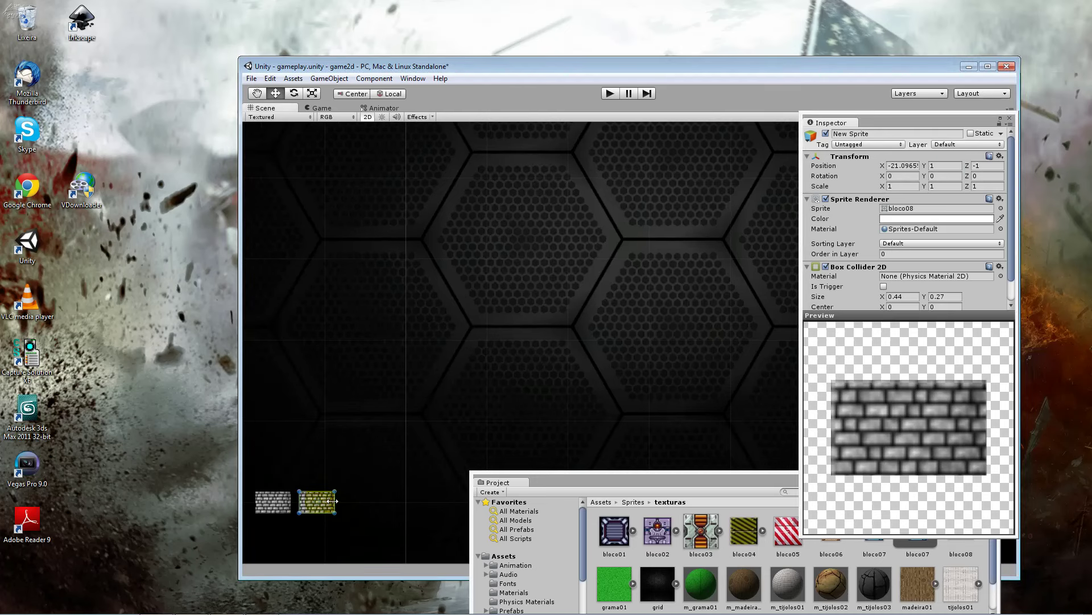
{"action": "scroll", "coordinate": [332, 500], "scroll_direction": "up", "scroll_amount": 1}
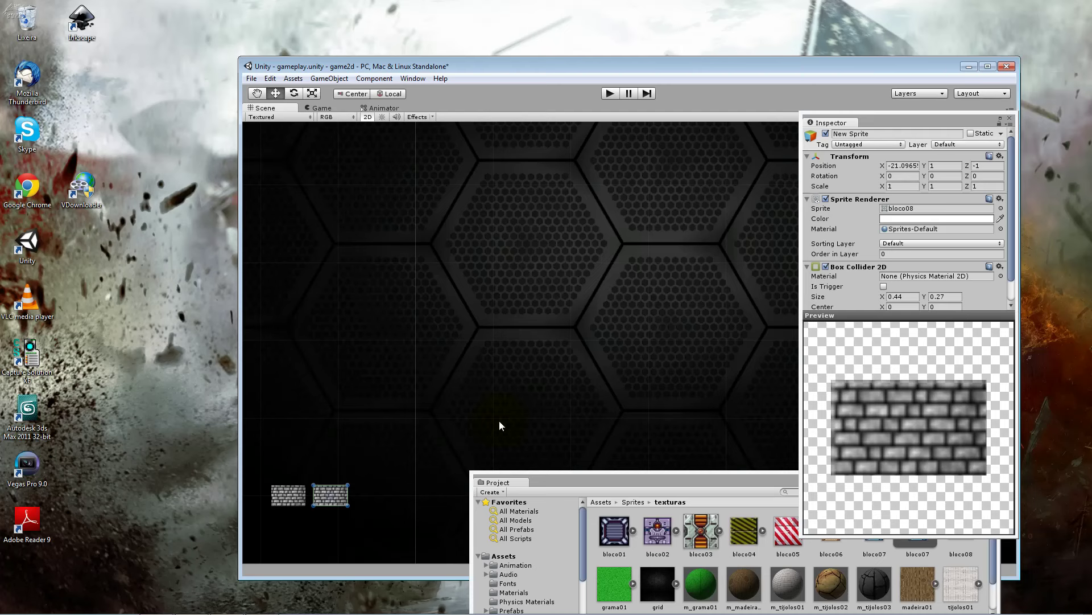
{"action": "left_click", "coordinate": [739, 480]}
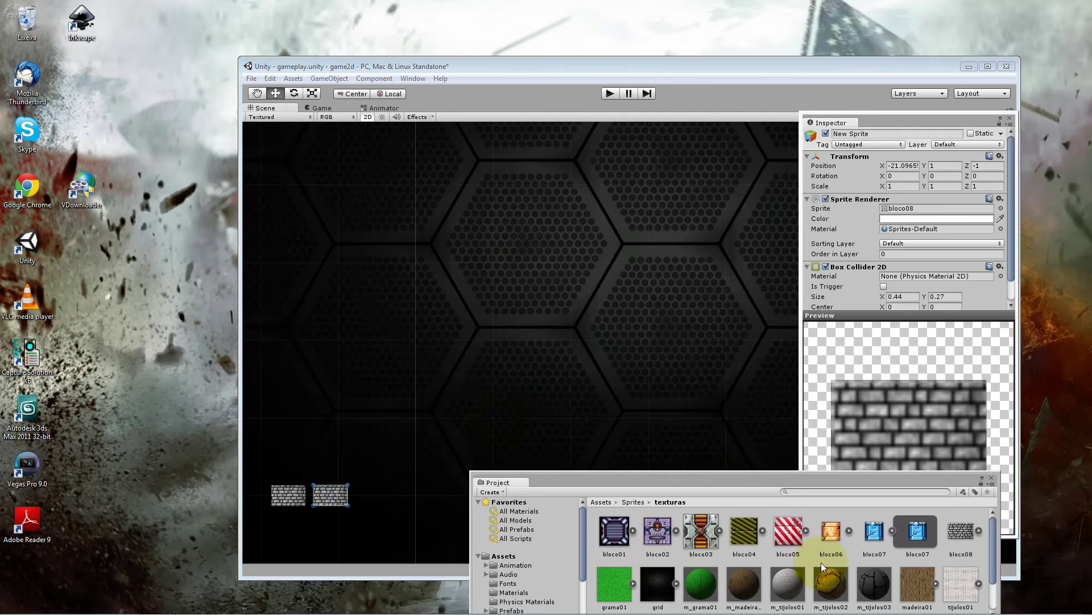
Slide the second bloco08 brick flush against the first at the bottom left, then save the scene.
{"action": "left_click_drag", "start_coordinate": [320, 497], "coordinate": [312, 496]}
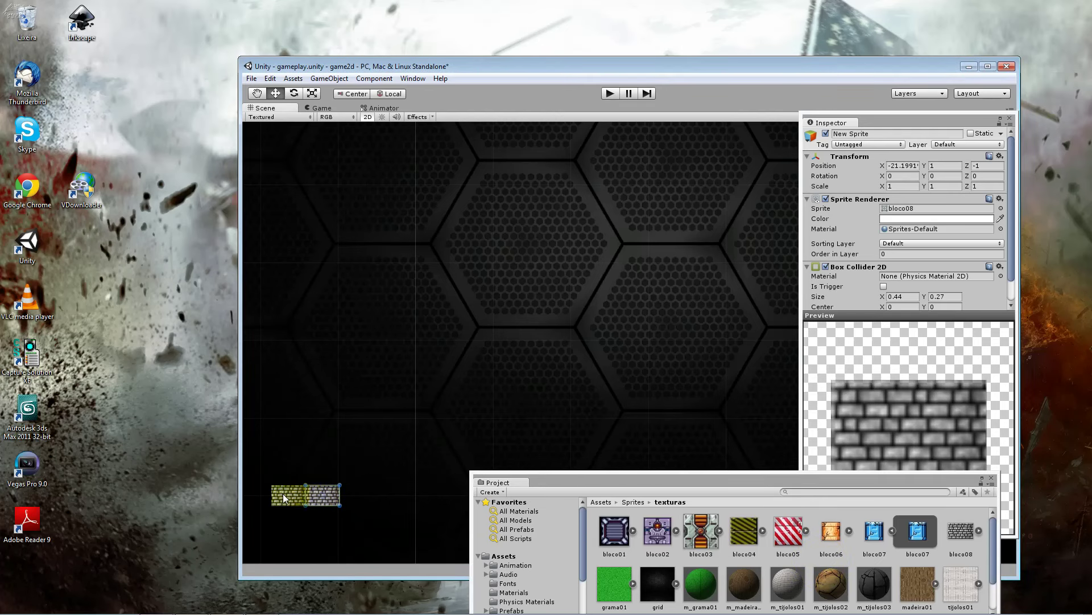
{"action": "left_click", "coordinate": [318, 494]}
{"action": "left_click", "coordinate": [359, 483]}
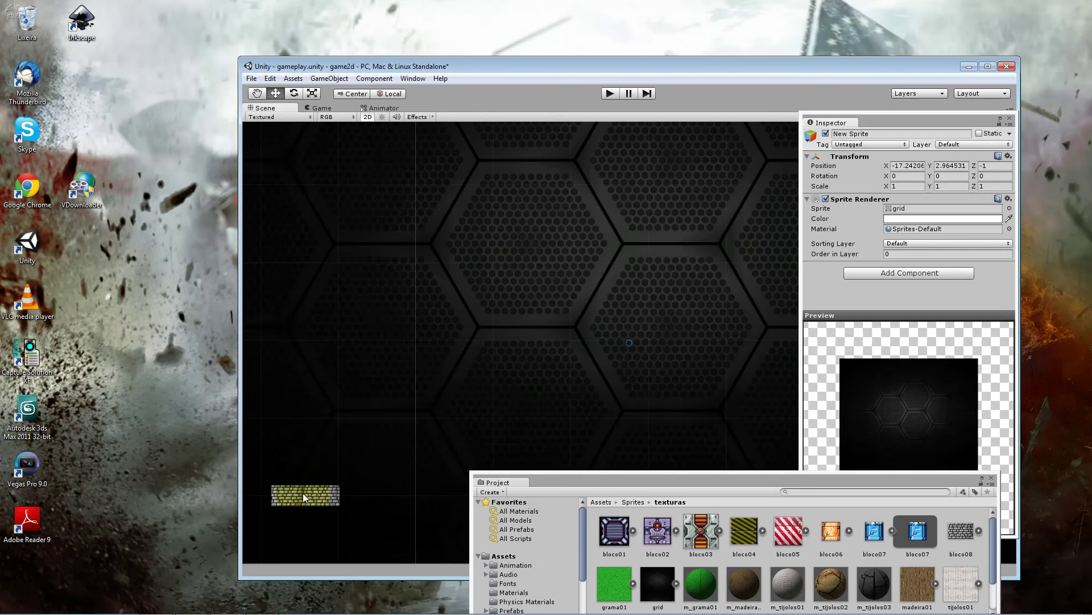
{"action": "left_click", "coordinate": [245, 79]}
{"action": "left_click", "coordinate": [290, 117]}
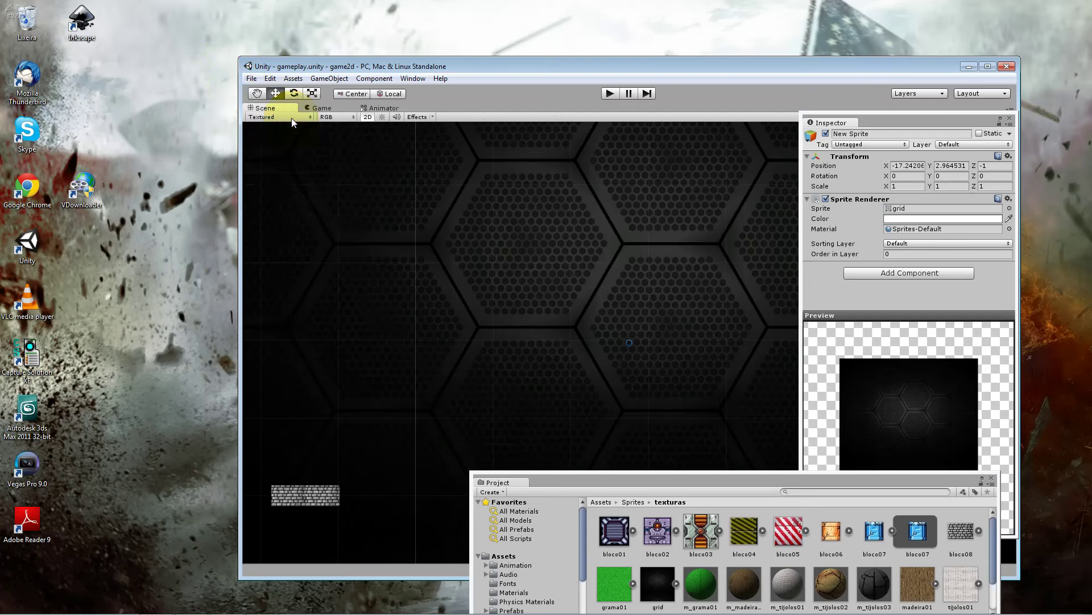